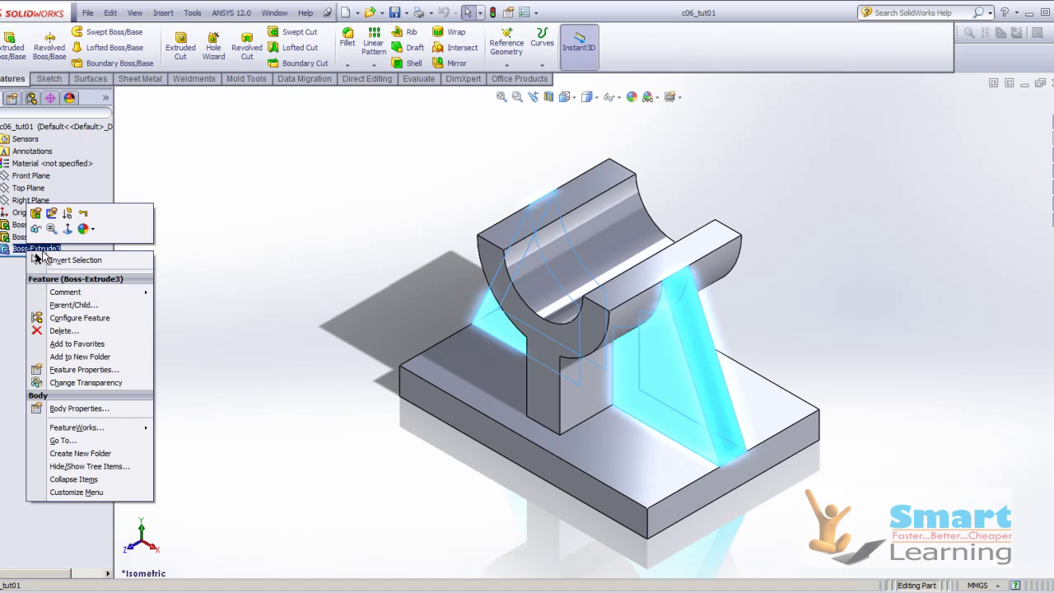
click(294, 218)
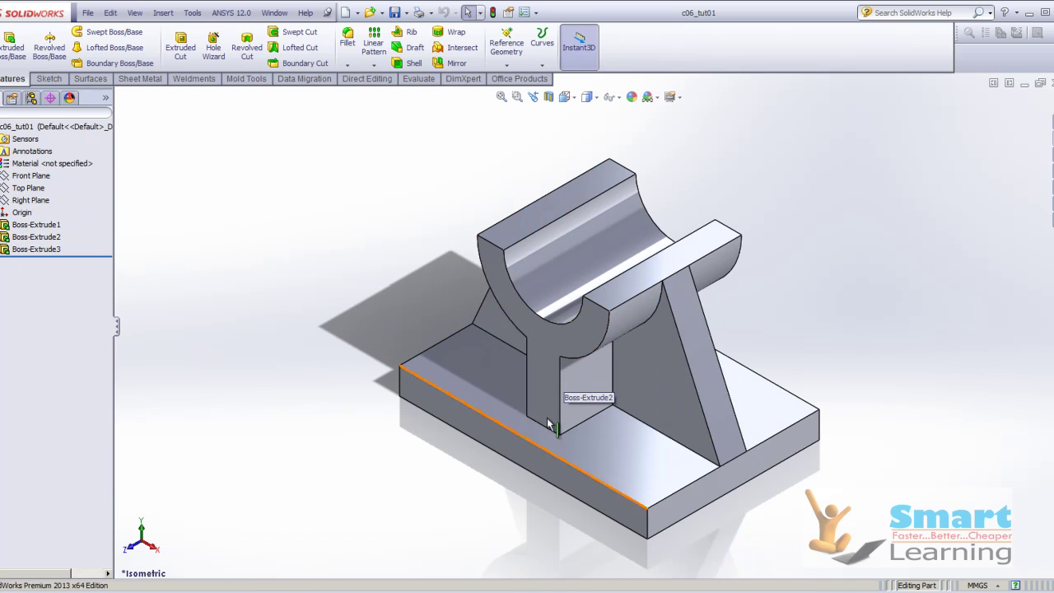
click(763, 416)
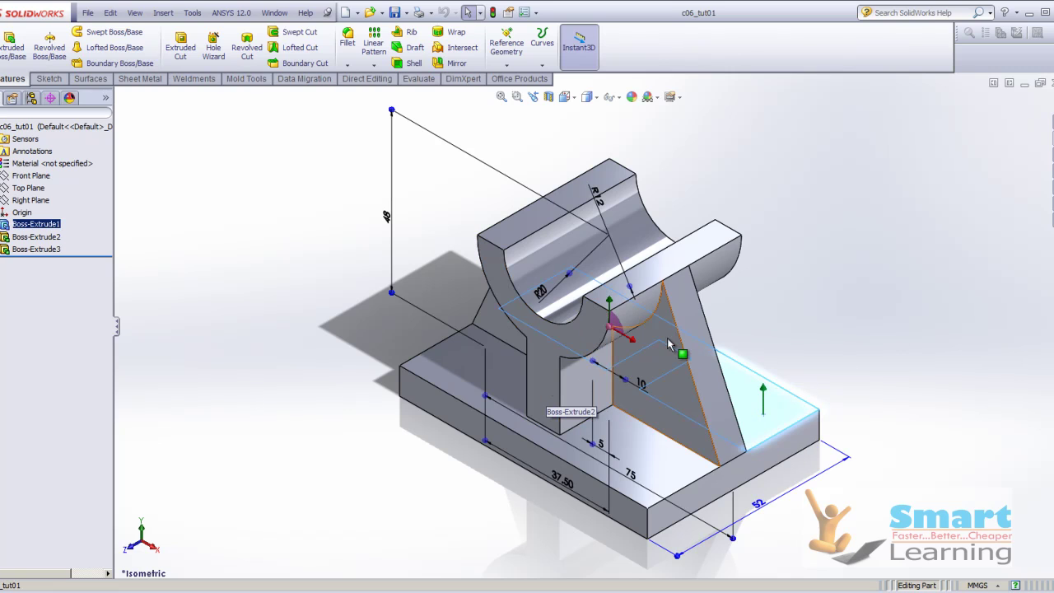
click(848, 262)
Delete the Boss-Extrude3 feature that forms the triangular side ribs.
click(54, 251)
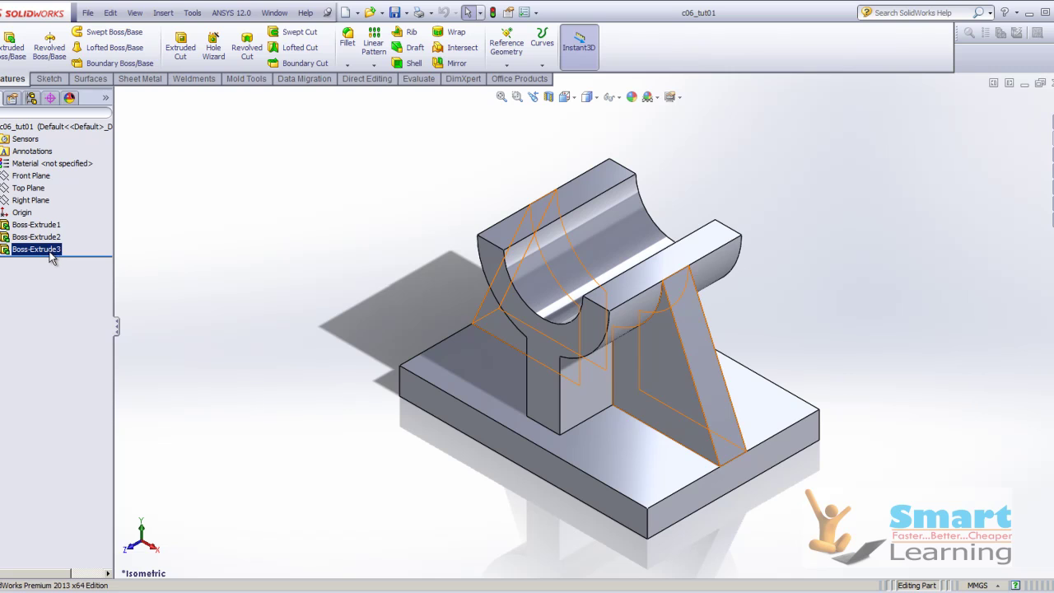
right_click(51, 255)
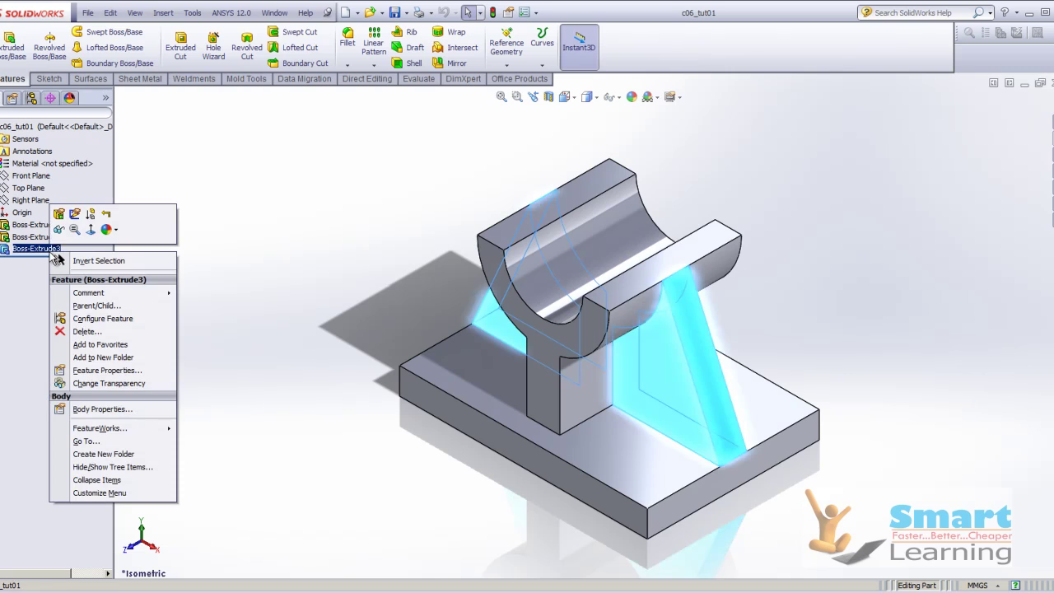
click(85, 332)
click(423, 225)
Delete the Boss-Extrude2 feature that forms the semicircular cradle and its support.
click(36, 237)
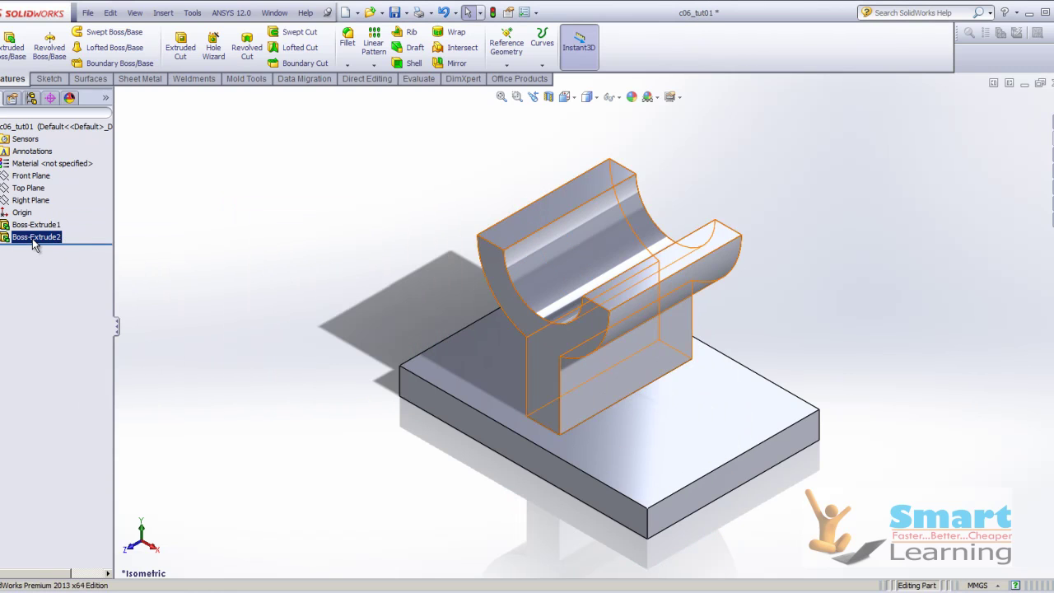
right_click(37, 237)
click(70, 318)
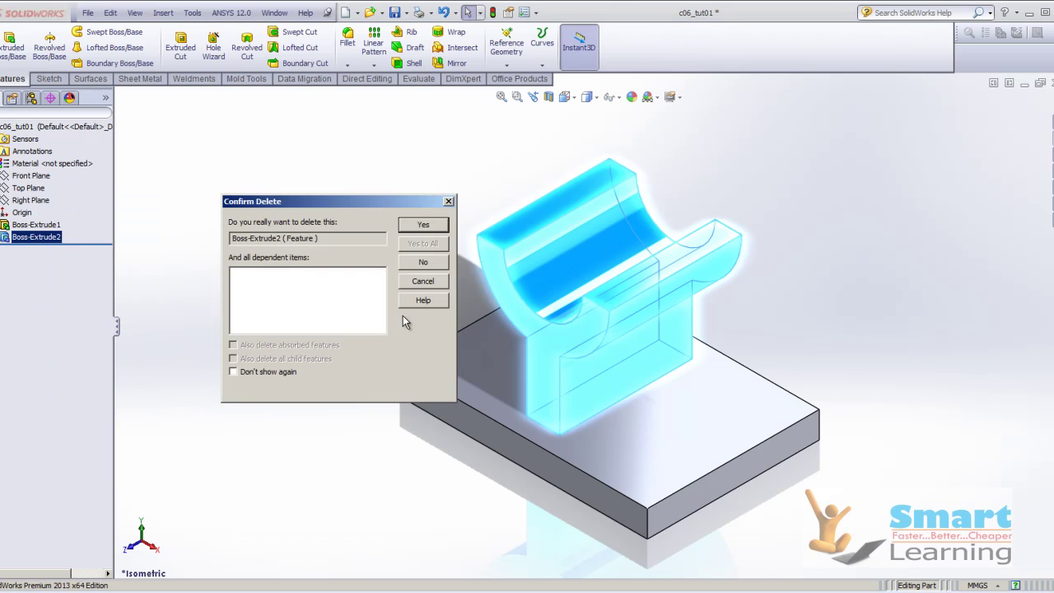
click(423, 227)
Delete the Boss-Extrude1 base plate feature while keeping its absorbed sketch.
click(36, 224)
right_click(37, 224)
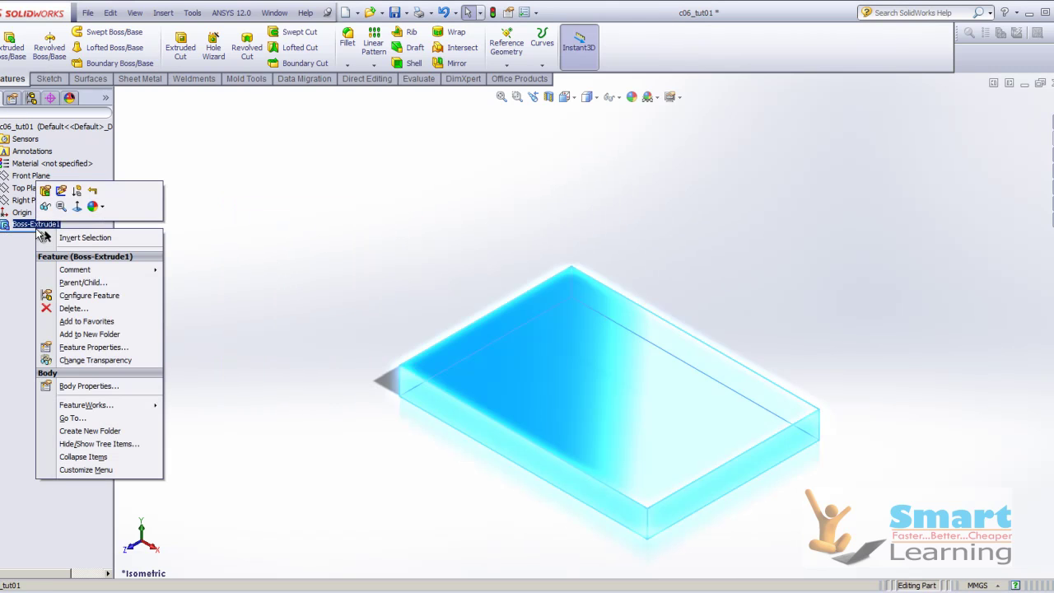
click(70, 309)
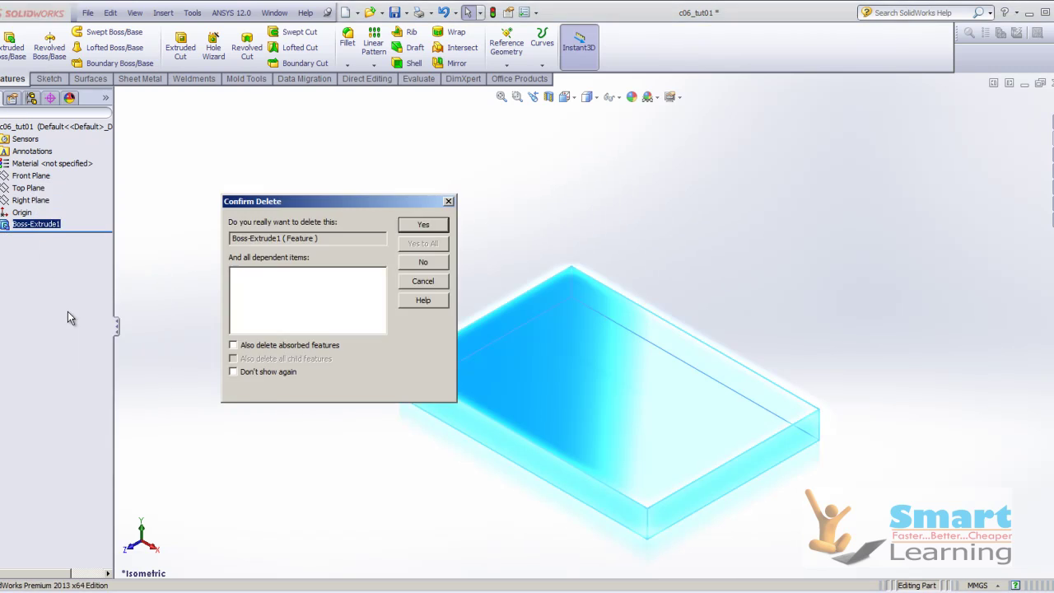
click(421, 227)
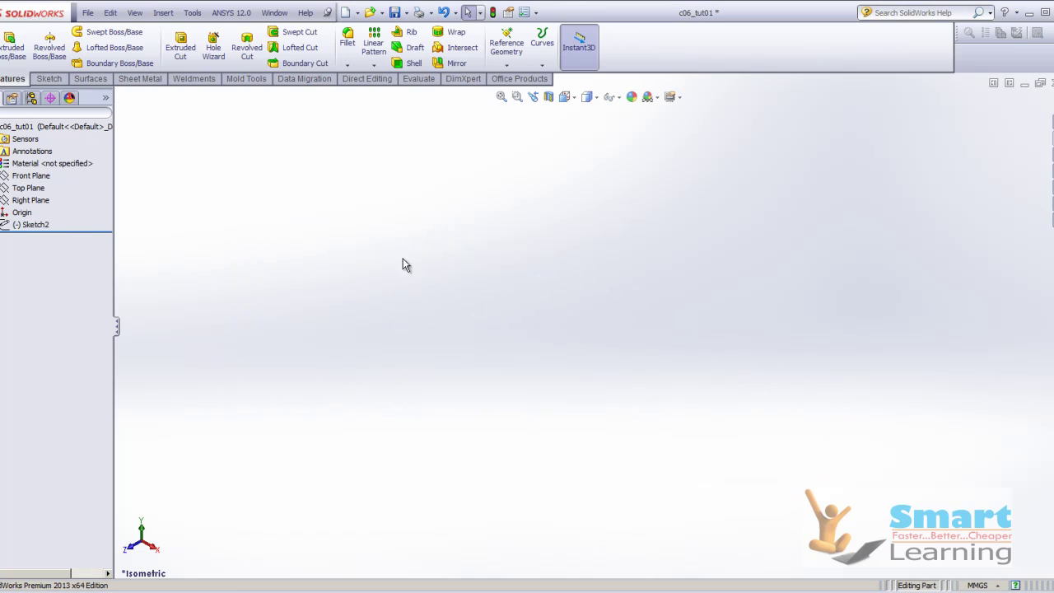
Show Sketch2 in the graphics area.
click(36, 226)
right_click(37, 227)
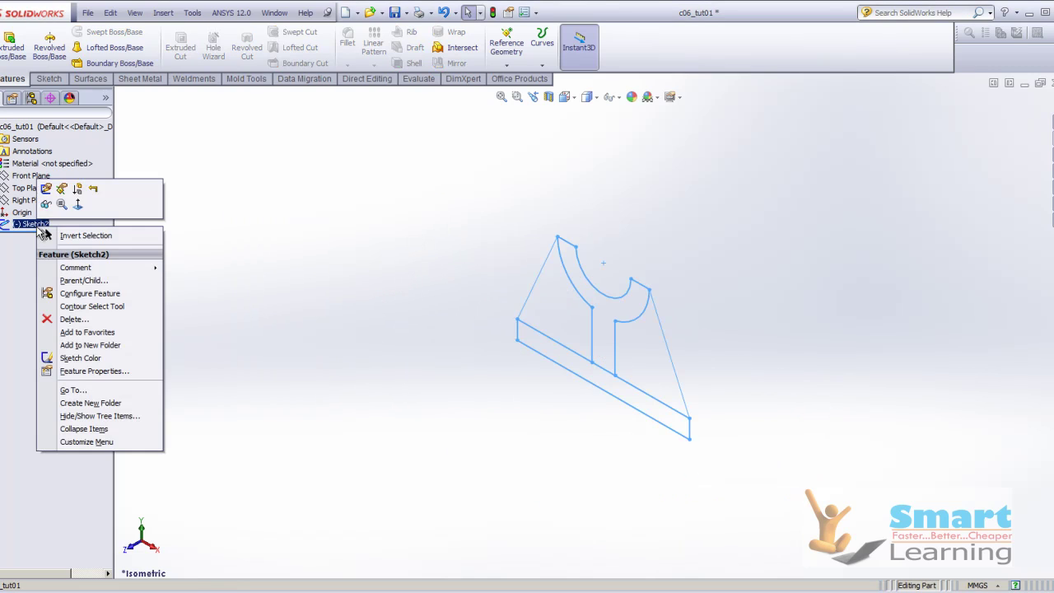
click(46, 208)
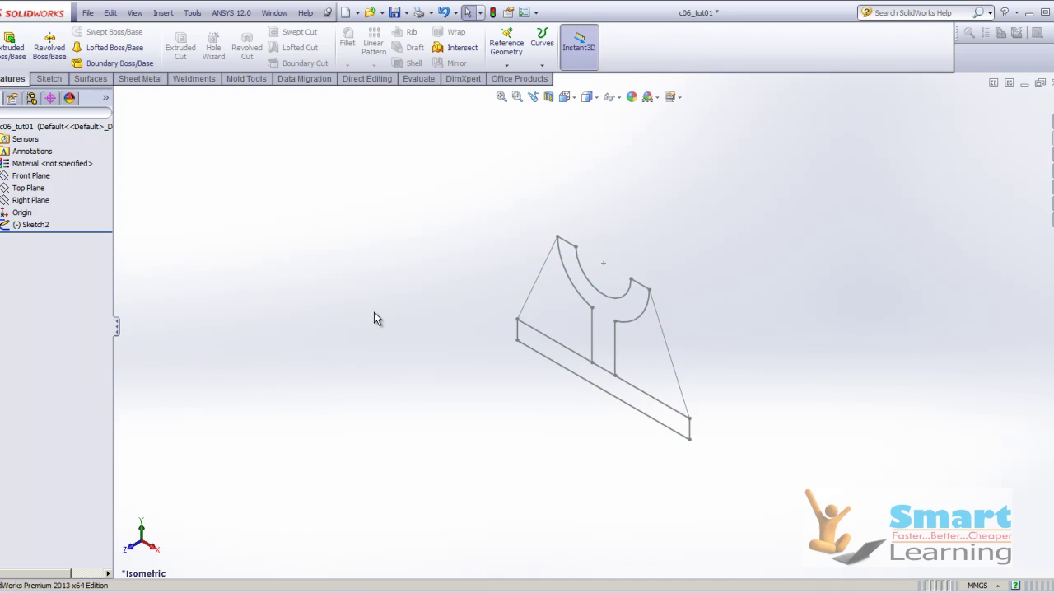
scroll(700, 297, down, 3)
scroll(437, 208, up, 2)
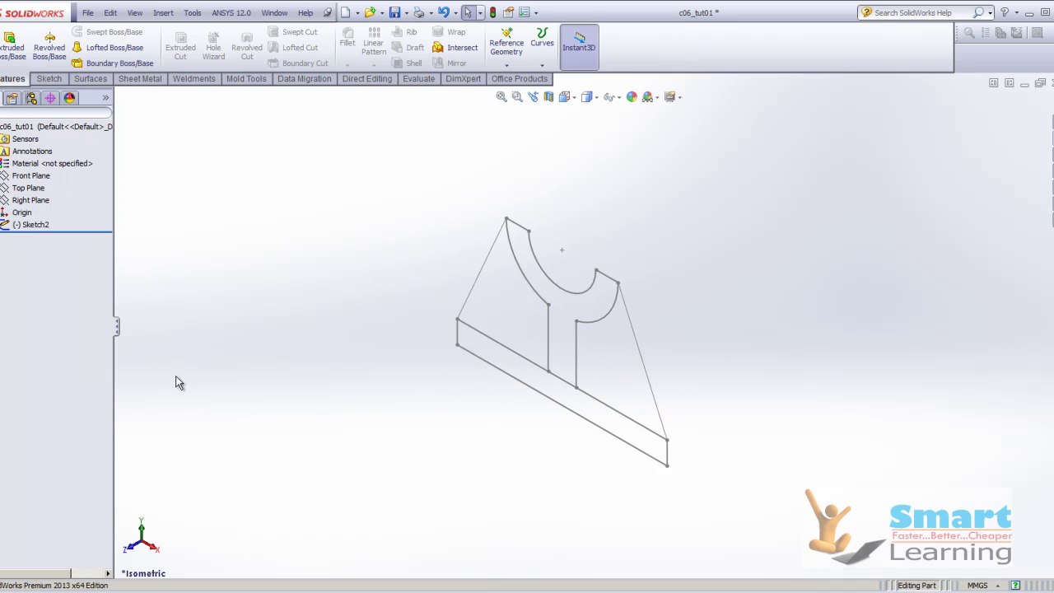
click(36, 225)
right_click(725, 221)
click(725, 220)
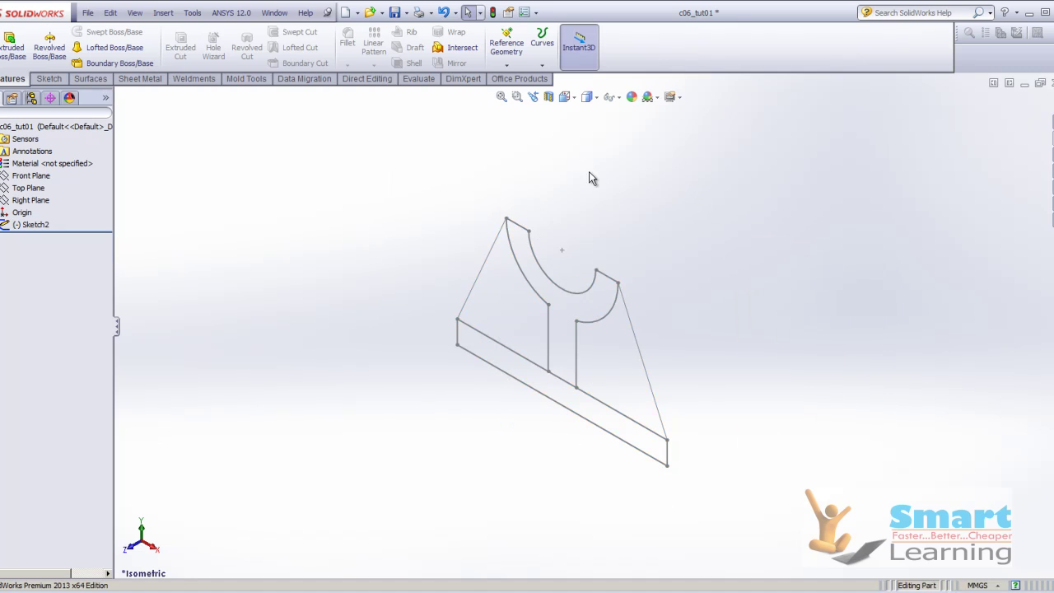
Open Sketch2 for editing in the front view, examine its dimensions and relations, and exit the sketch.
click(567, 99)
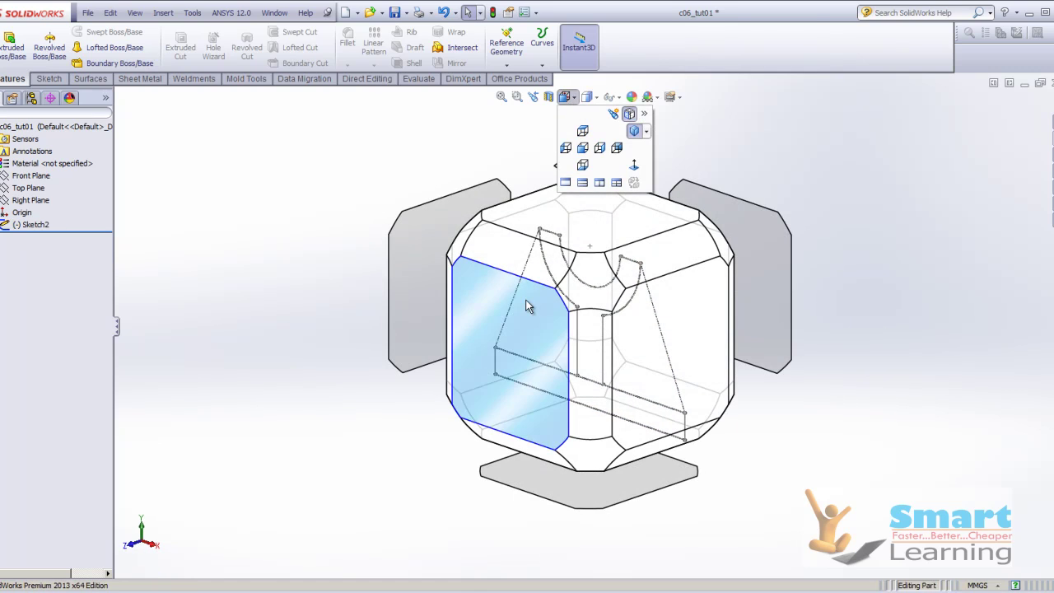
click(529, 304)
click(653, 281)
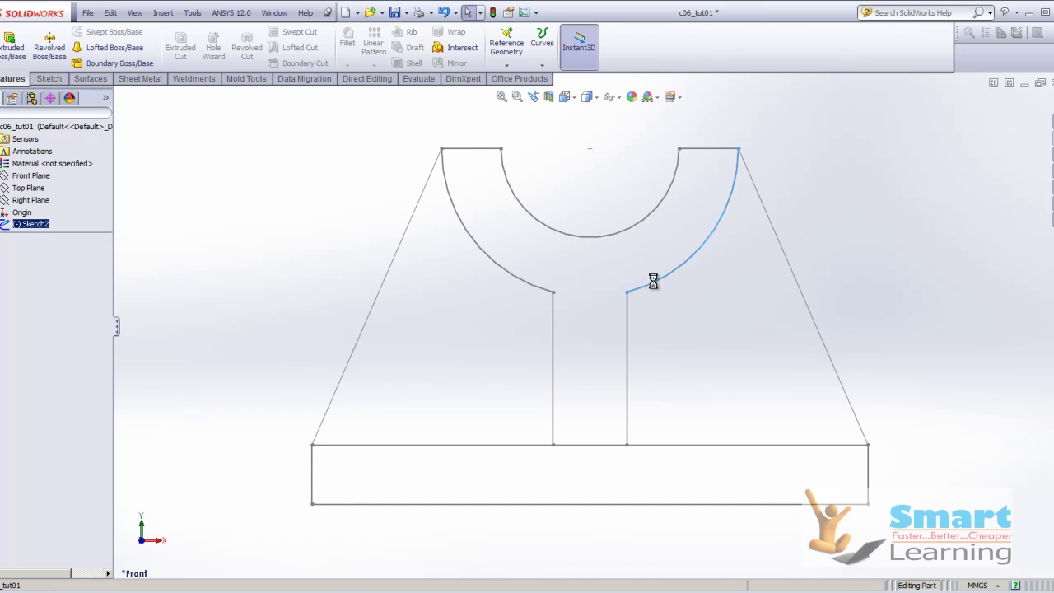
click(688, 221)
key(f)
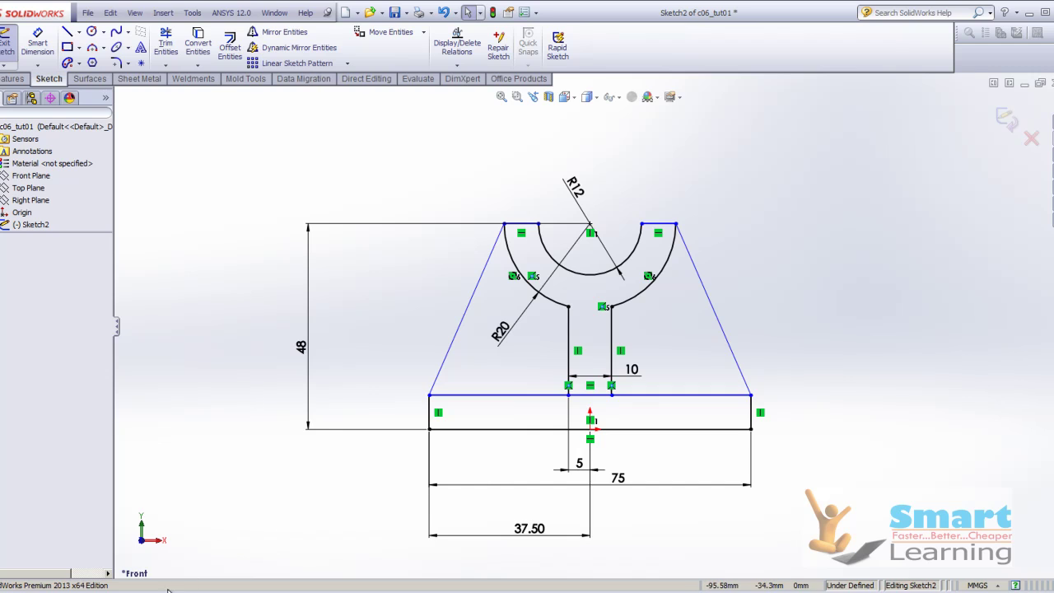
click(387, 583)
key(Left)
key(Left)
key(Left)
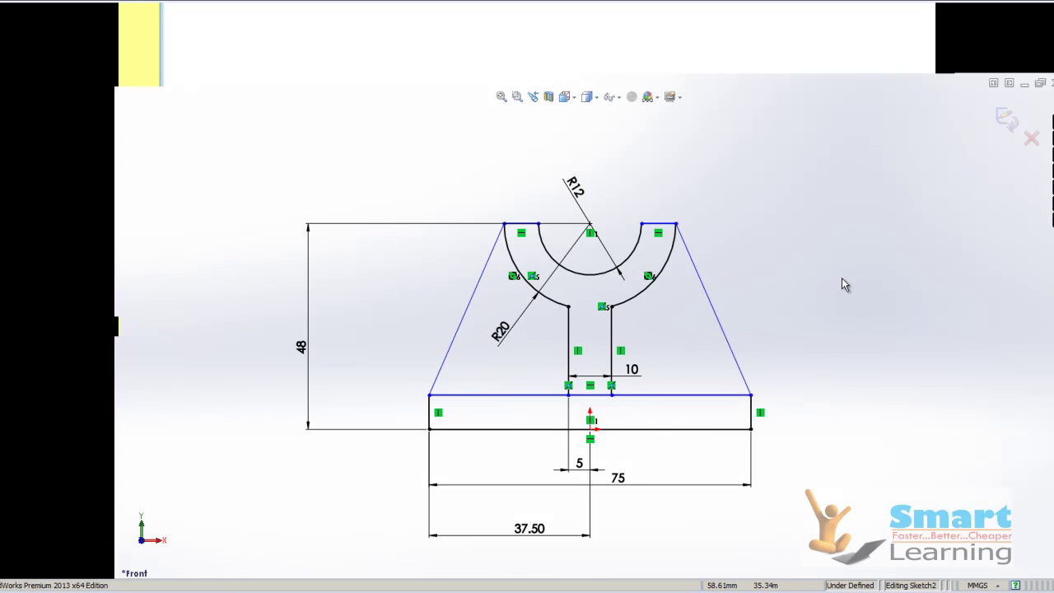
click(1006, 118)
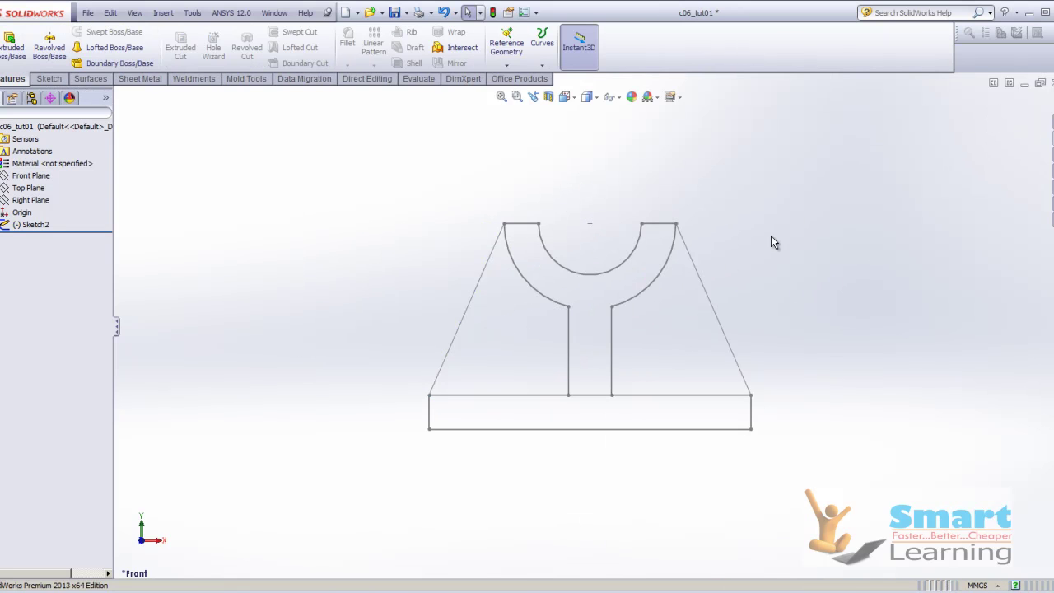
Start a boss extrusion from Sketch2 with only the base rectangle region as its contour and the thin feature turned off.
mouse_move(740, 295)
middle_down()
mouse_move(672, 348)
mouse_move(686, 357)
middle_up()
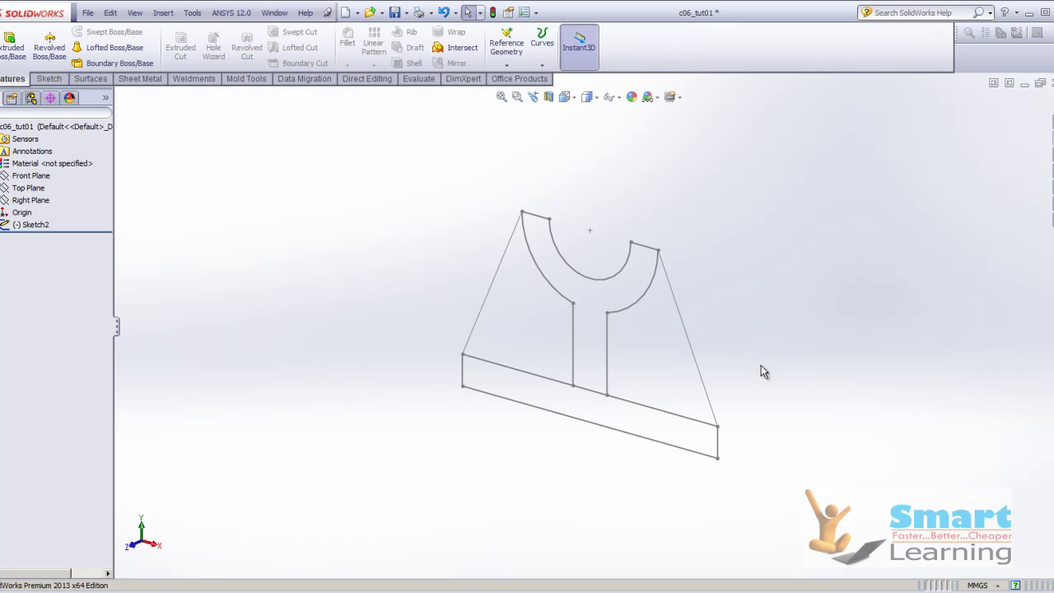
scroll(762, 369, down, 1)
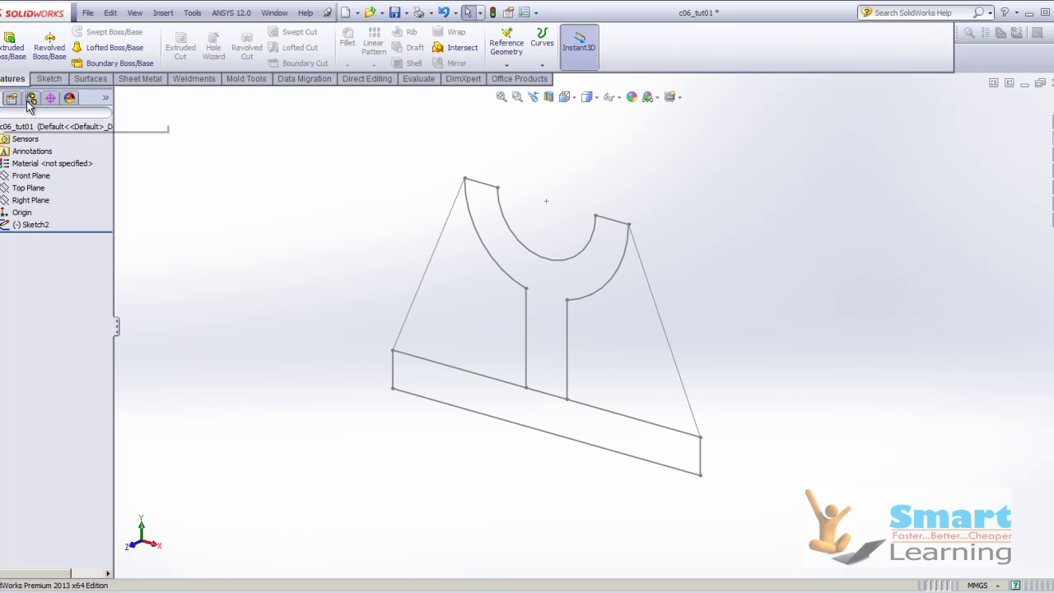
click(12, 47)
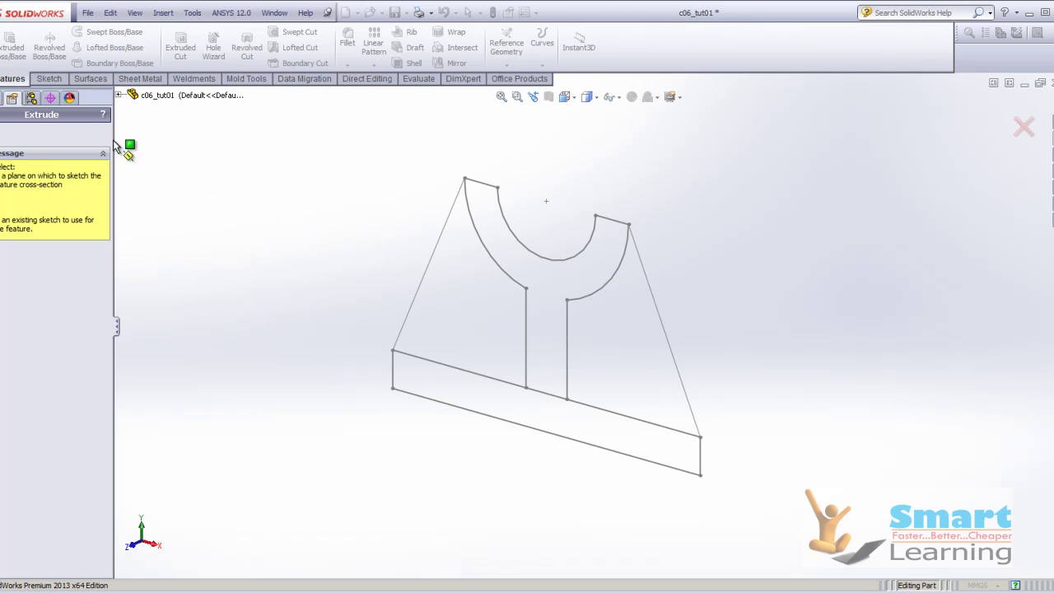
click(49, 79)
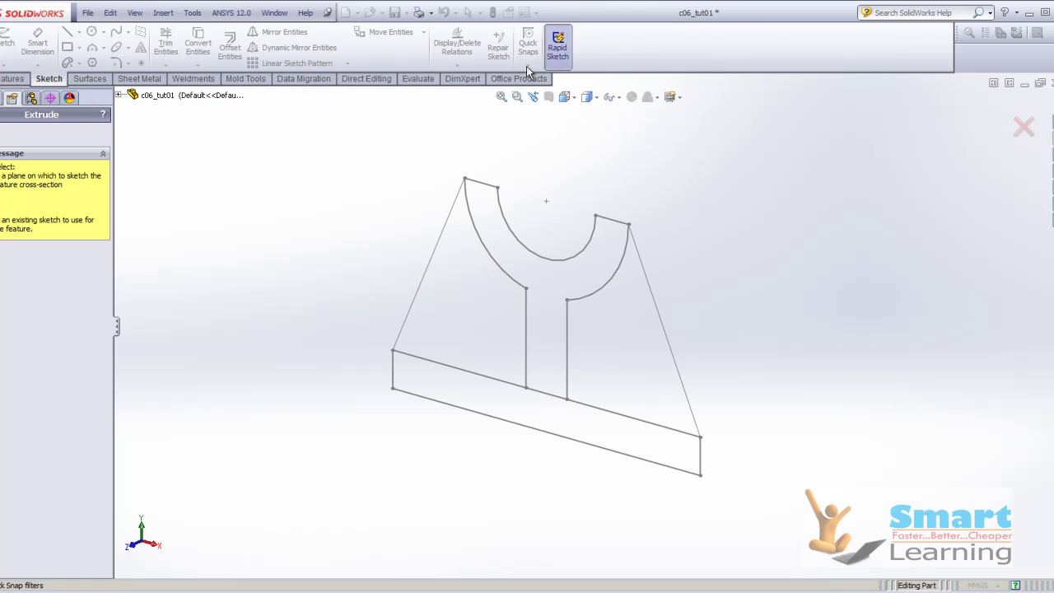
click(12, 78)
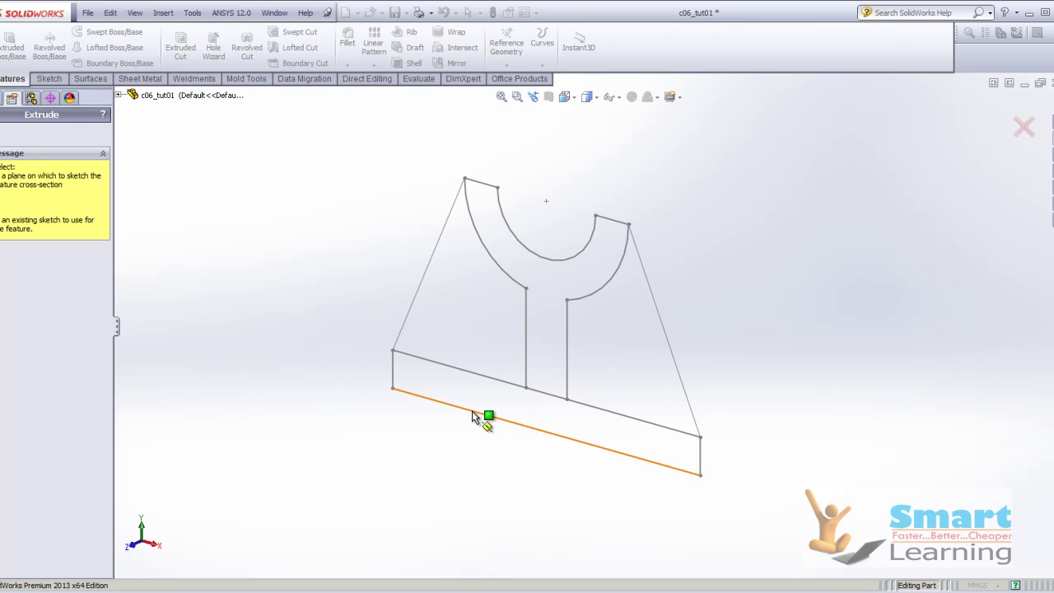
click(473, 417)
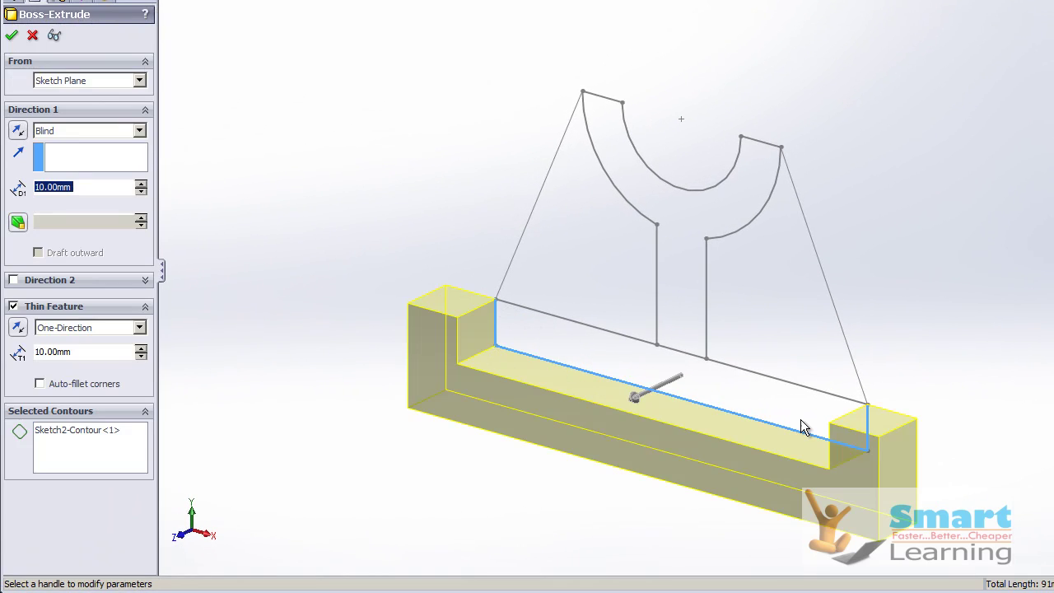
right_click(83, 433)
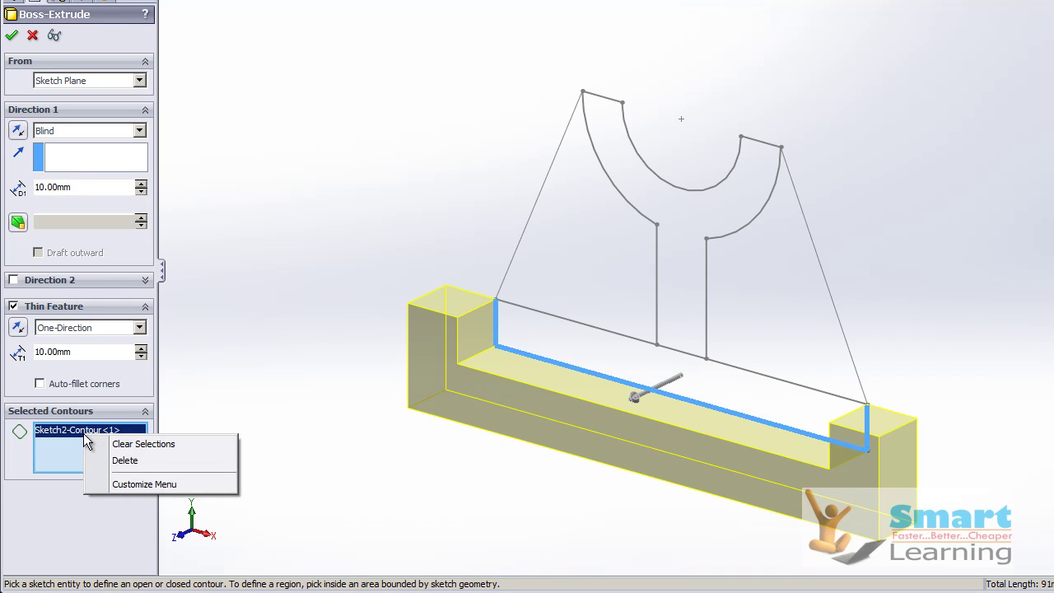
click(132, 442)
click(577, 347)
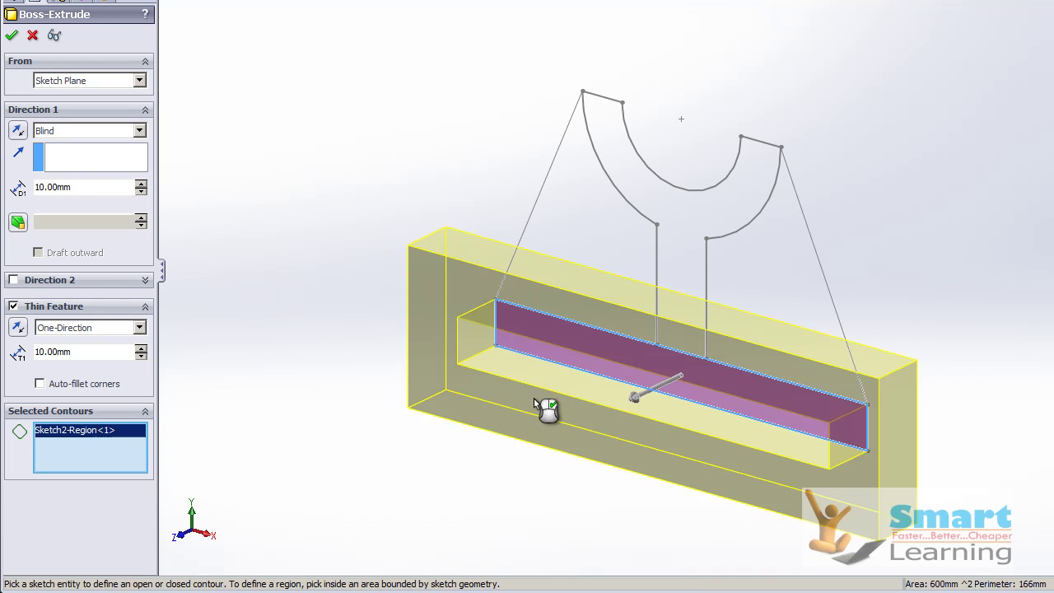
click(35, 308)
Extrude the base rectangle 75 mm with the Mid Plane end condition.
middle_drag(615, 463, 628, 412)
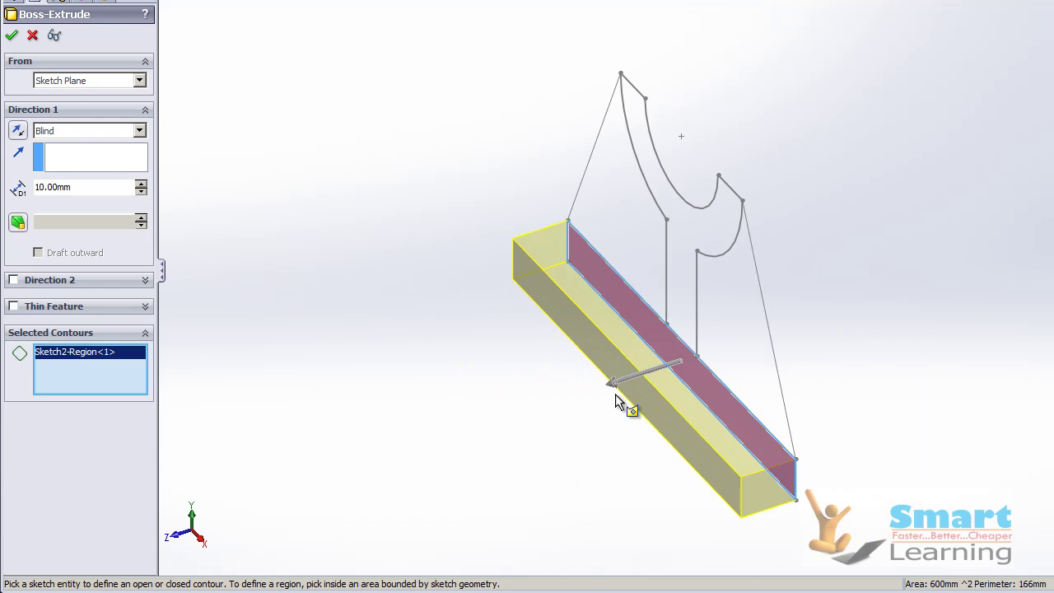
click(139, 130)
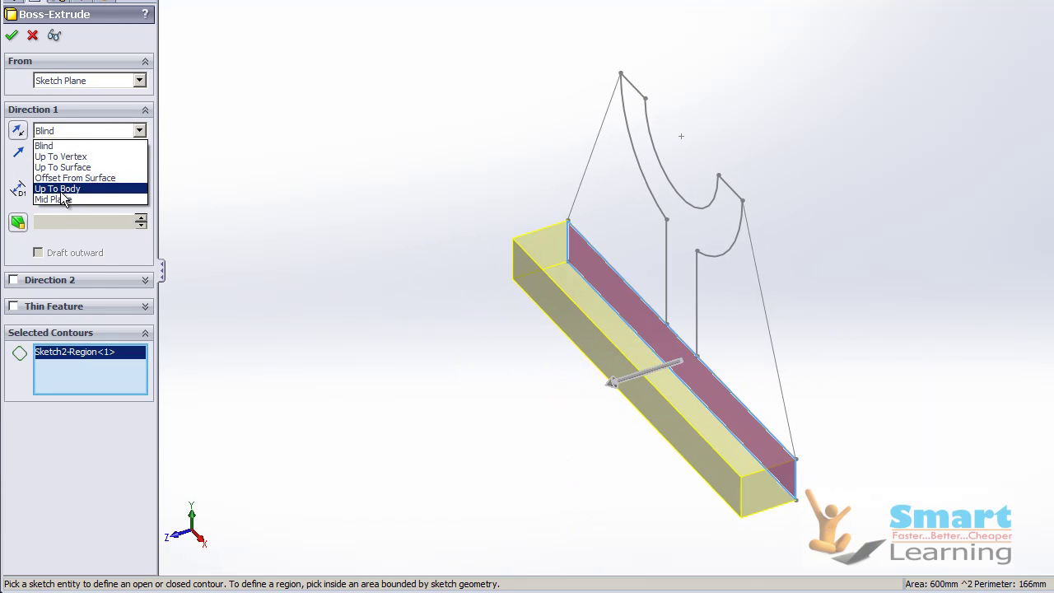
click(57, 202)
mouse_move(639, 383)
mouse_down()
mouse_move(635, 405)
mouse_move(435, 418)
mouse_move(445, 412)
mouse_move(518, 486)
mouse_up()
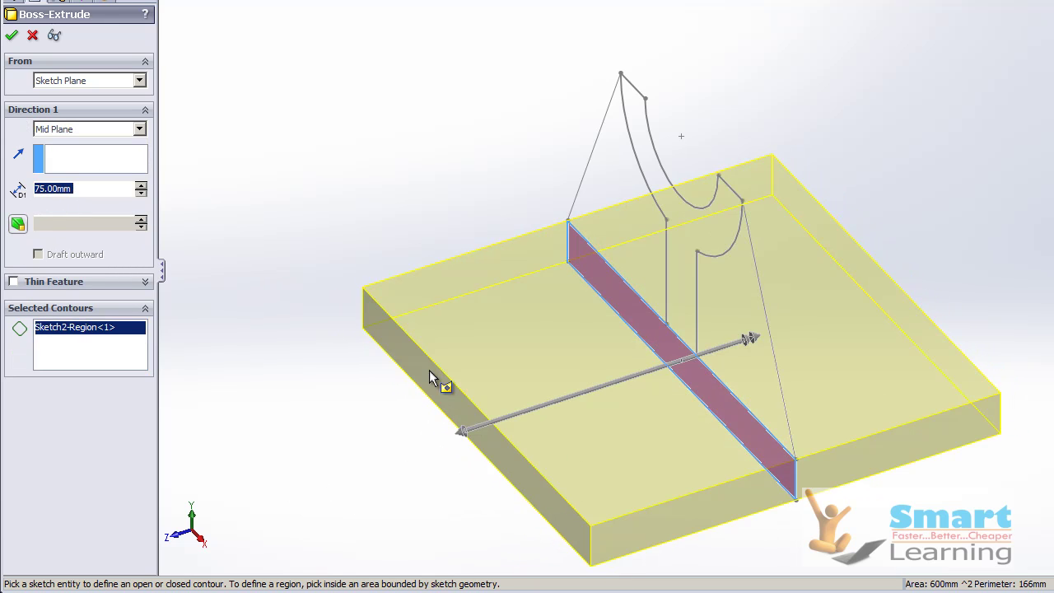
click(14, 37)
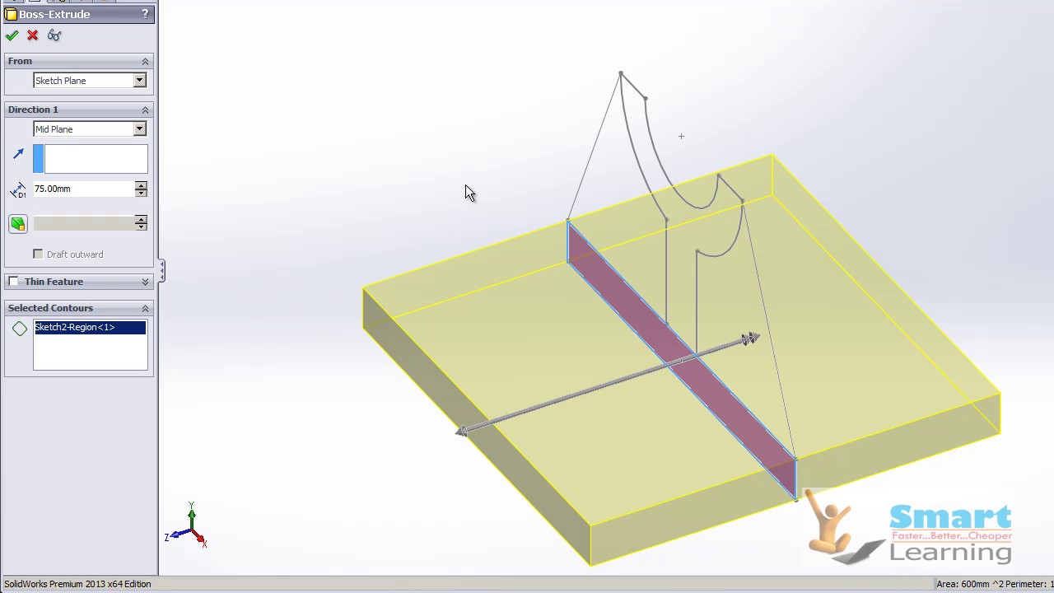
Start a boss extrusion from Sketch2 with only the Y-shaped cradle and web region as its contour.
mouse_move(649, 414)
middle_down()
mouse_move(689, 327)
mouse_move(683, 364)
middle_up()
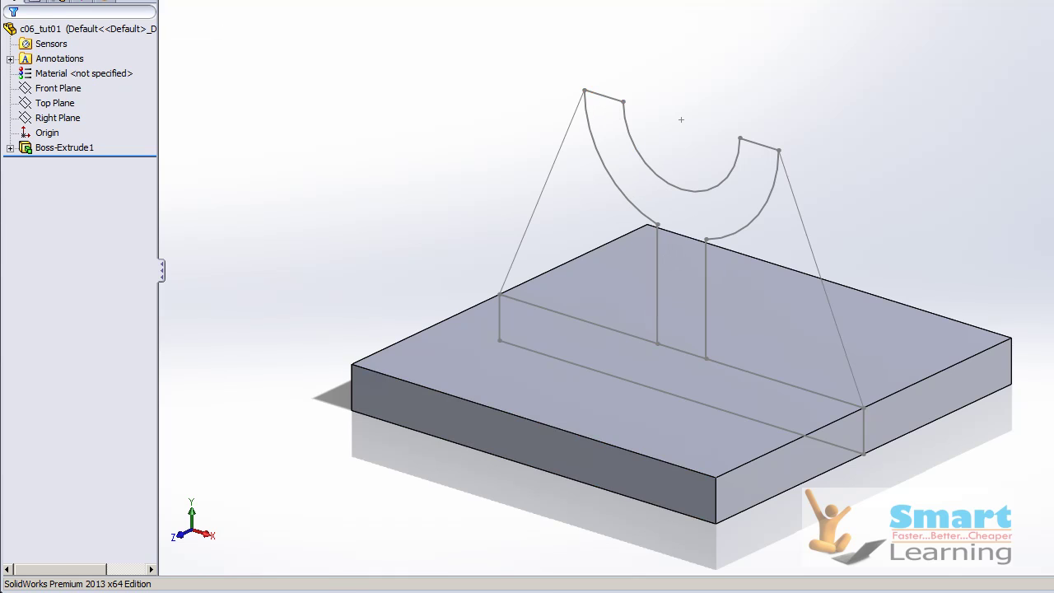
click(21, 2)
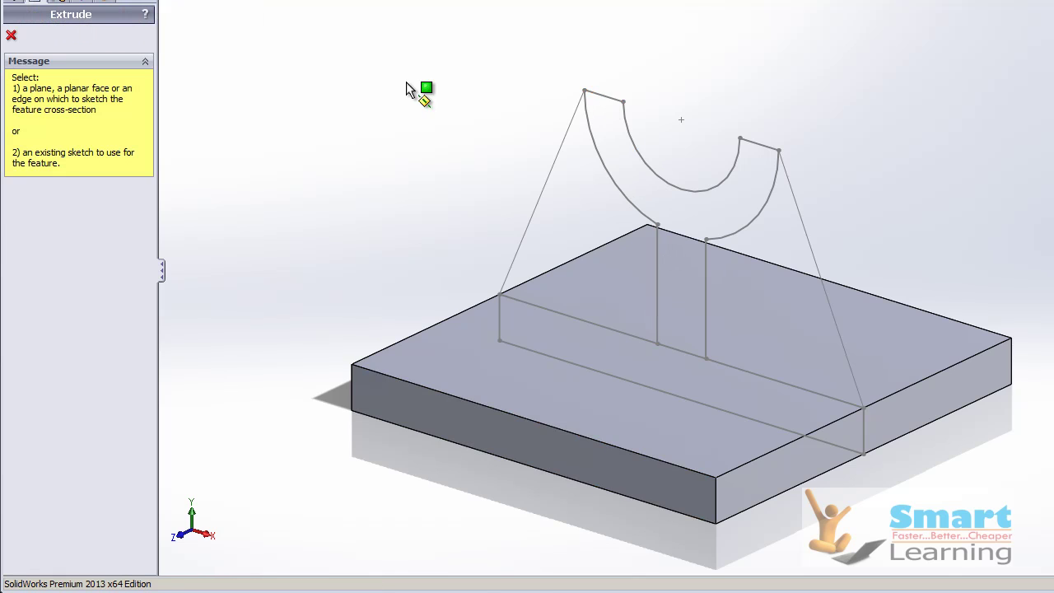
click(632, 140)
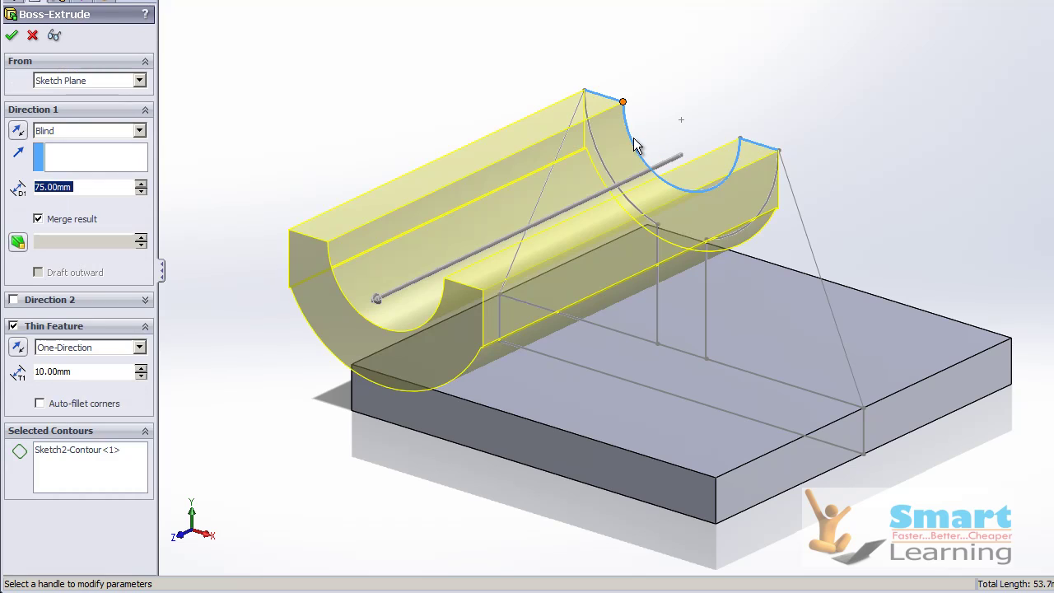
right_click(56, 449)
click(95, 462)
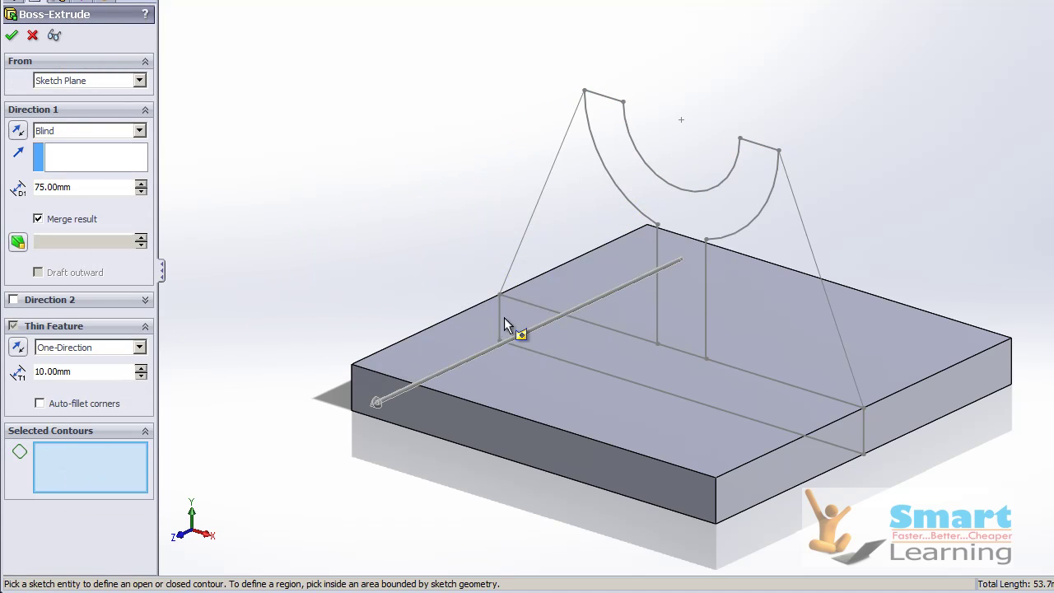
click(683, 204)
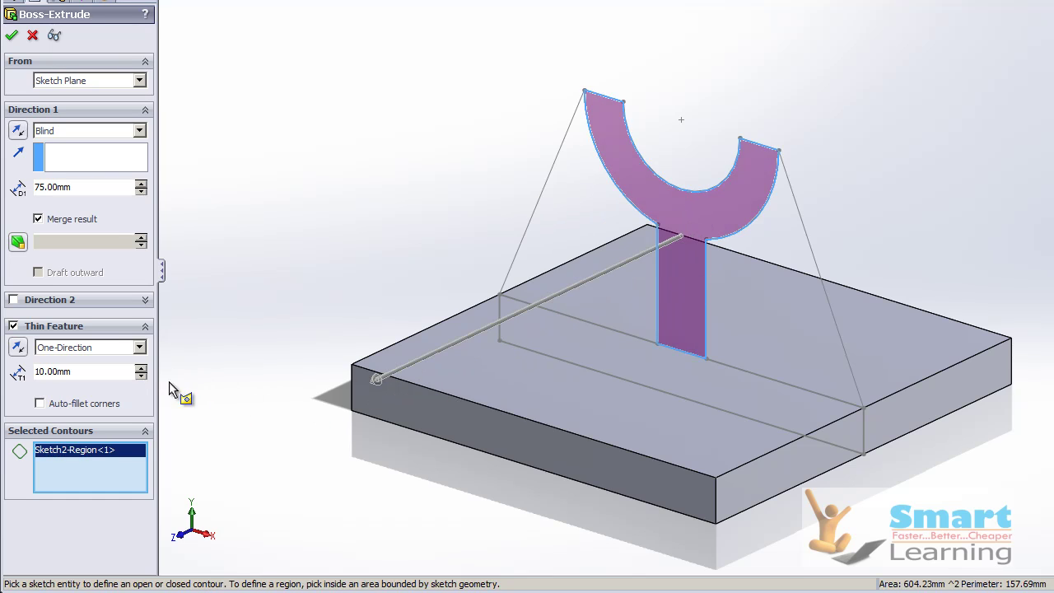
Extrude the cradle and web region 44 mm with the Mid Plane end condition and the thin feature turned off.
click(67, 132)
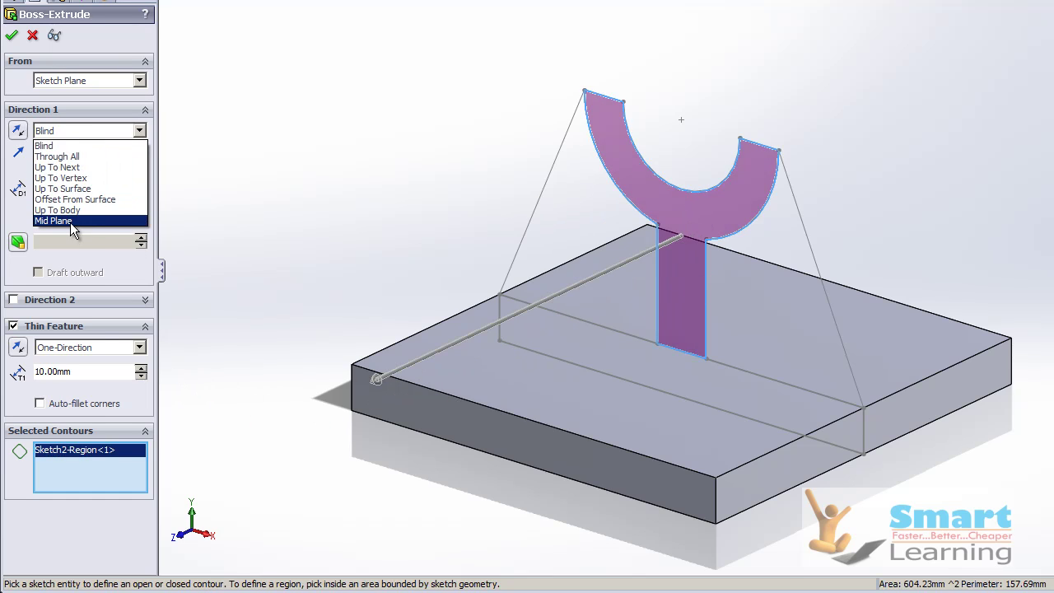
click(70, 221)
middle_drag(606, 337, 567, 360)
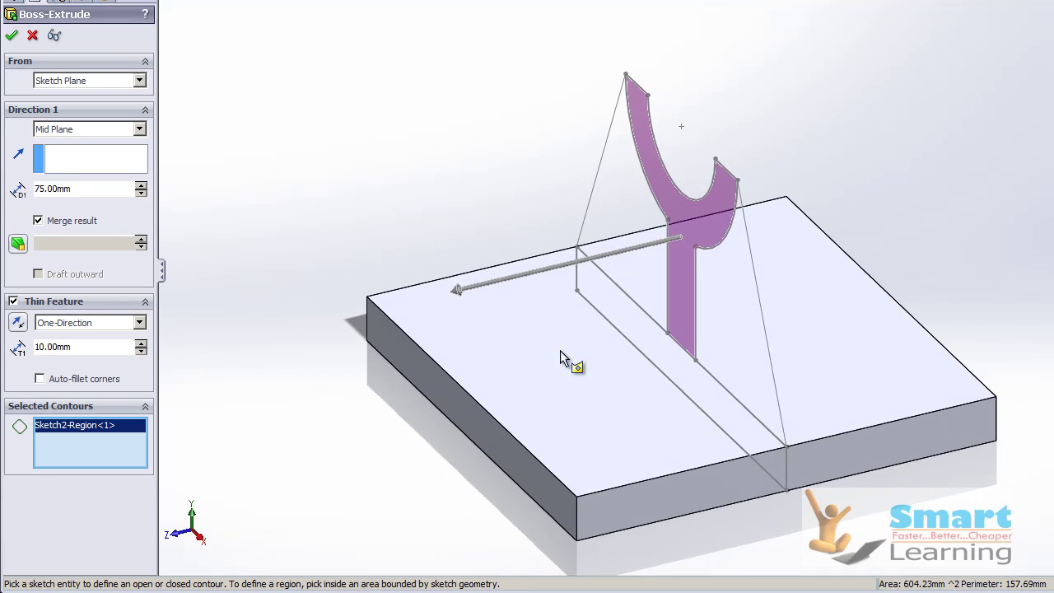
drag(465, 298, 576, 297)
click(82, 303)
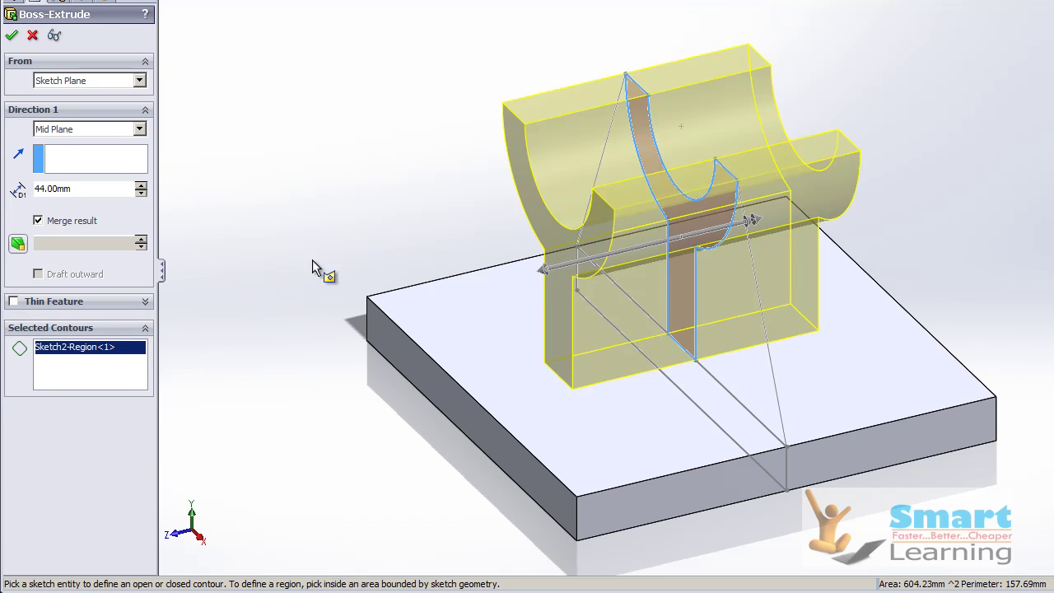
middle_drag(765, 365, 826, 370)
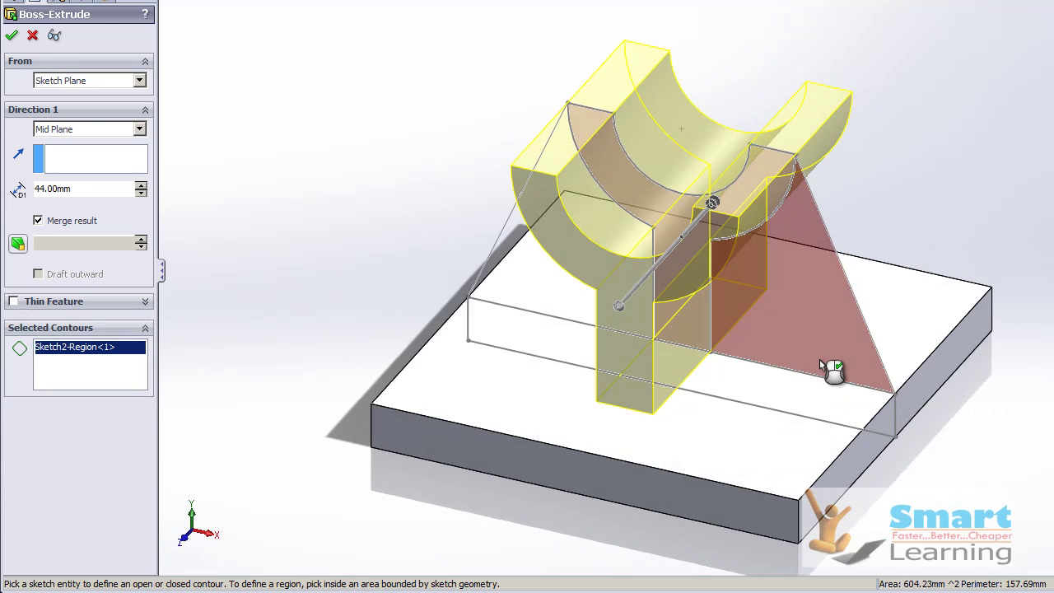
click(12, 35)
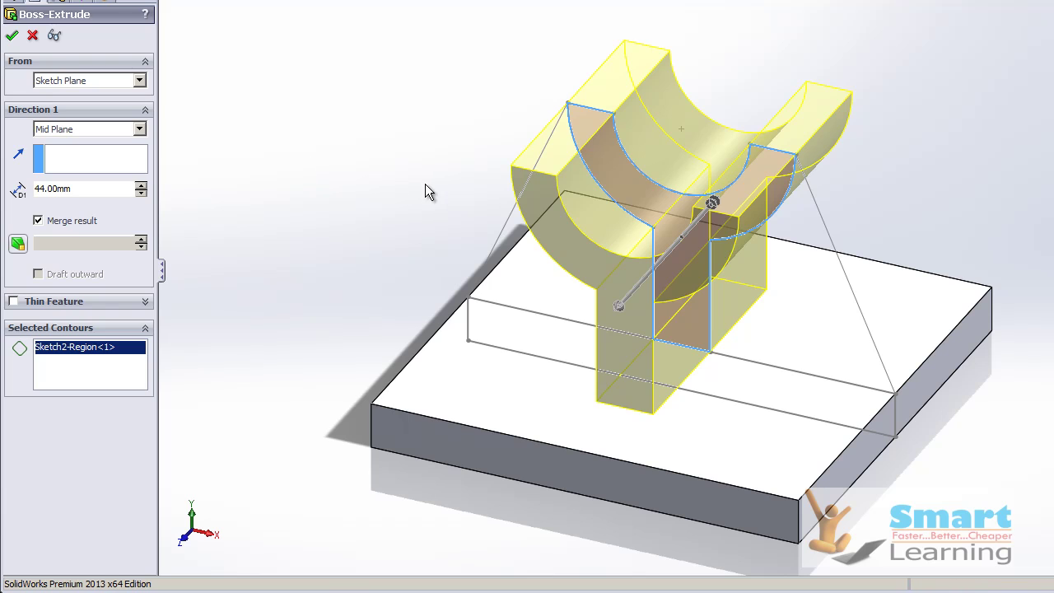
mouse_move(416, 181)
middle_down()
mouse_move(353, 299)
mouse_move(381, 209)
mouse_move(346, 274)
middle_up()
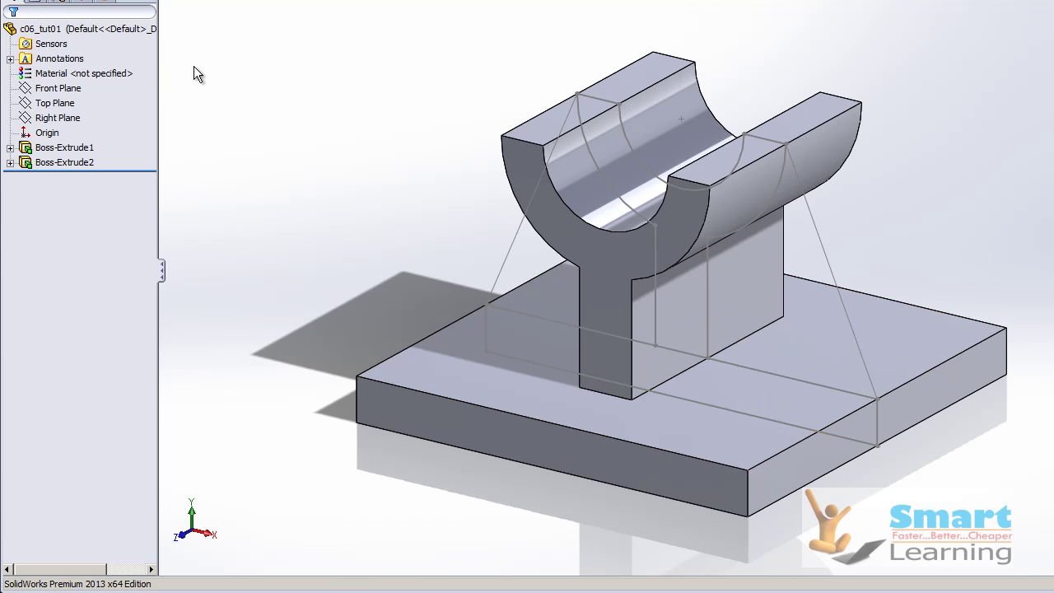
Start a boss extrusion from Sketch2 with only the two rib regions on either side of the web as its contours.
click(114, 1)
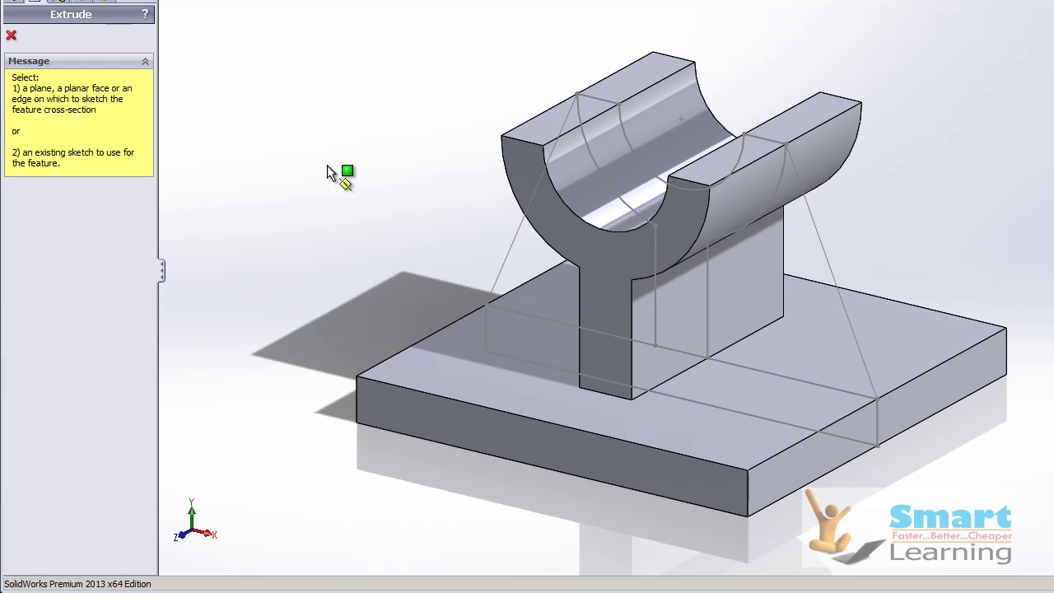
click(846, 315)
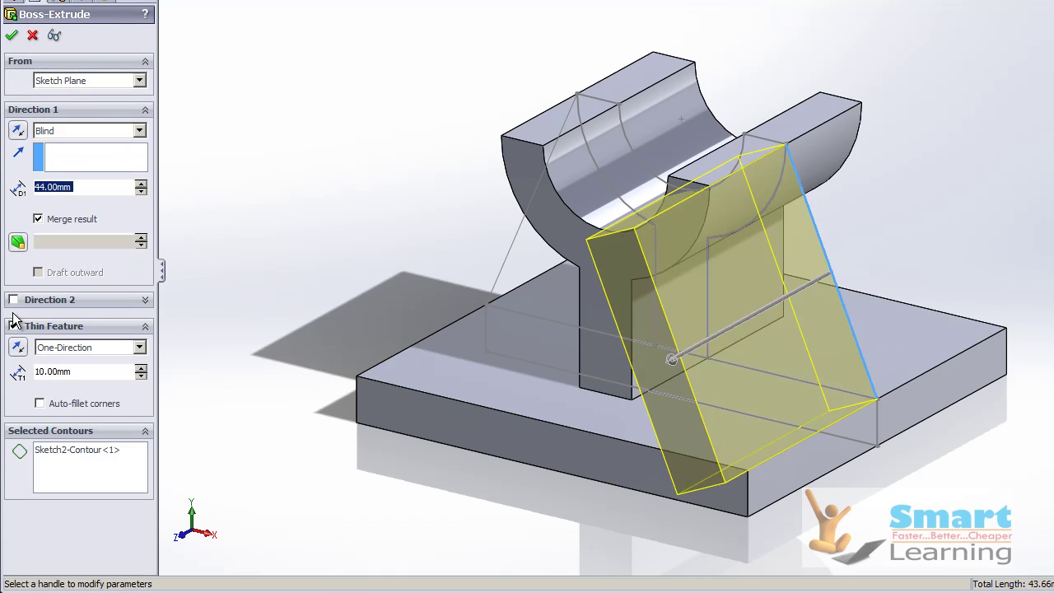
right_click(55, 447)
click(67, 458)
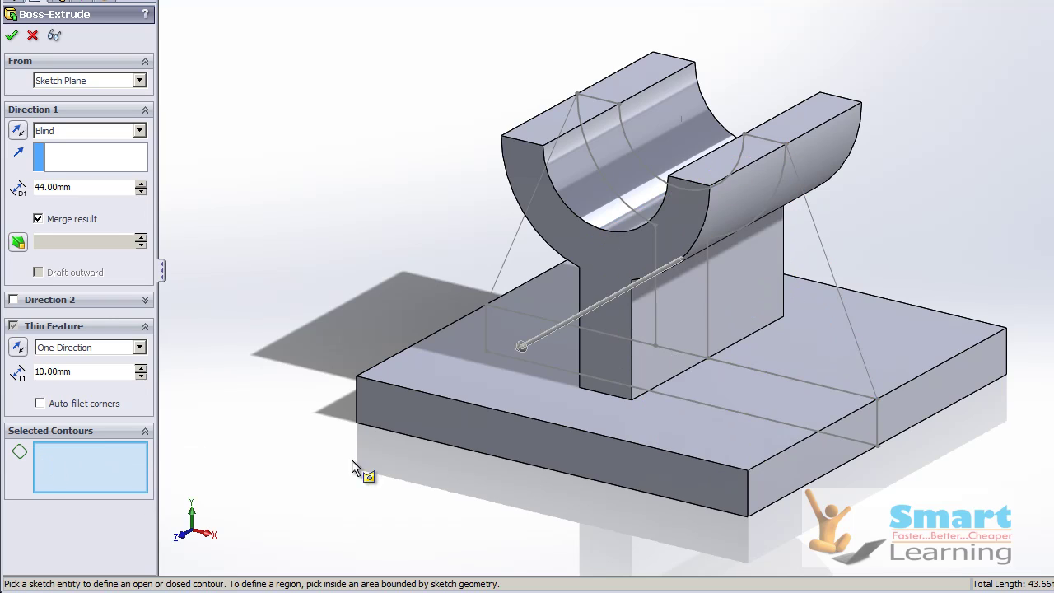
click(835, 327)
click(543, 267)
Extrude both rib regions 10 mm with the Mid Plane end condition and the thin feature turned off.
click(66, 130)
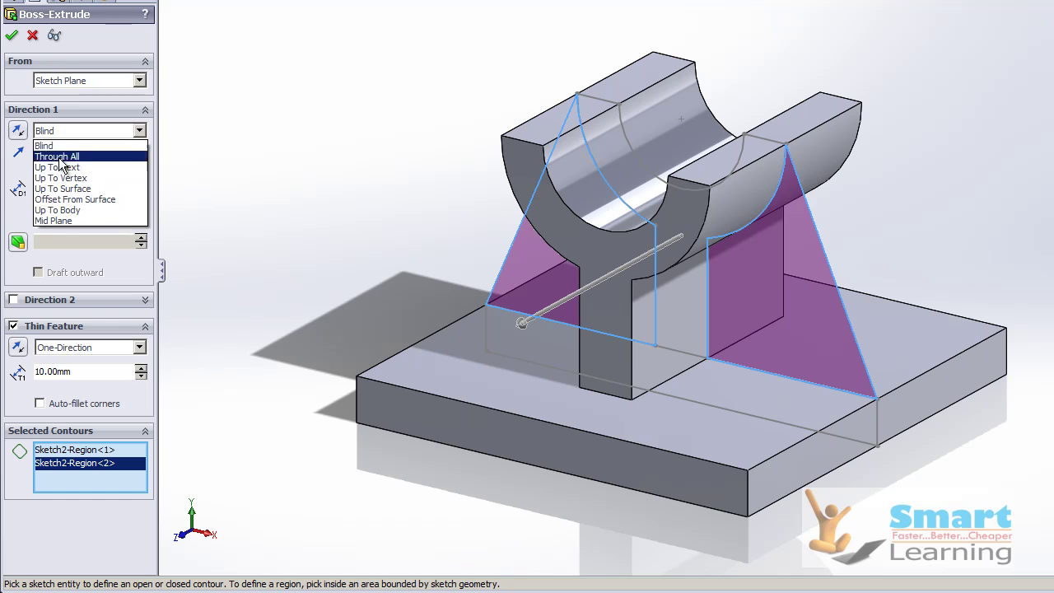
click(67, 221)
middle_drag(897, 313, 922, 324)
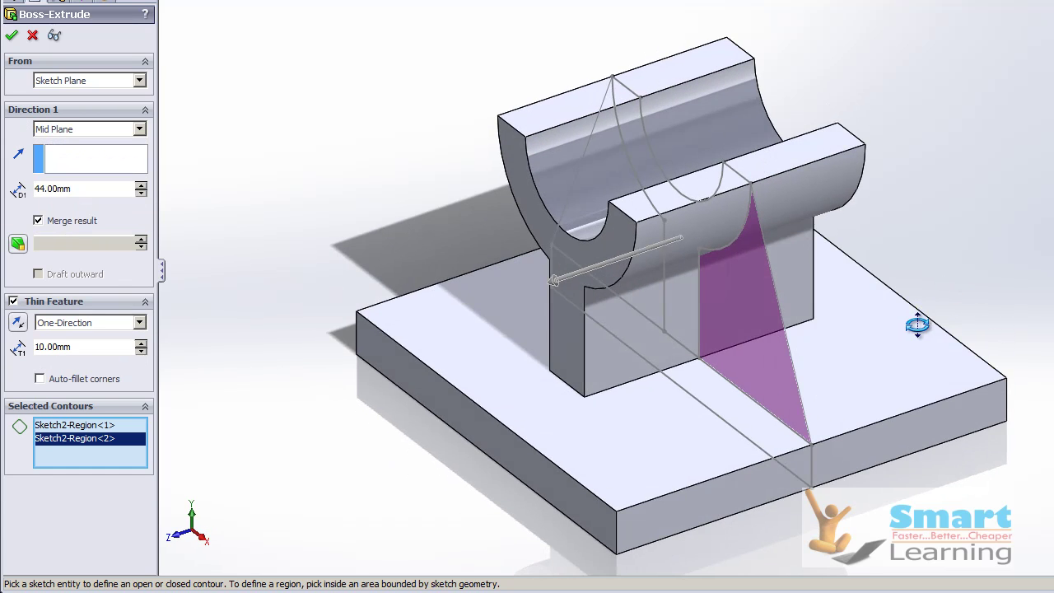
drag(601, 275, 671, 267)
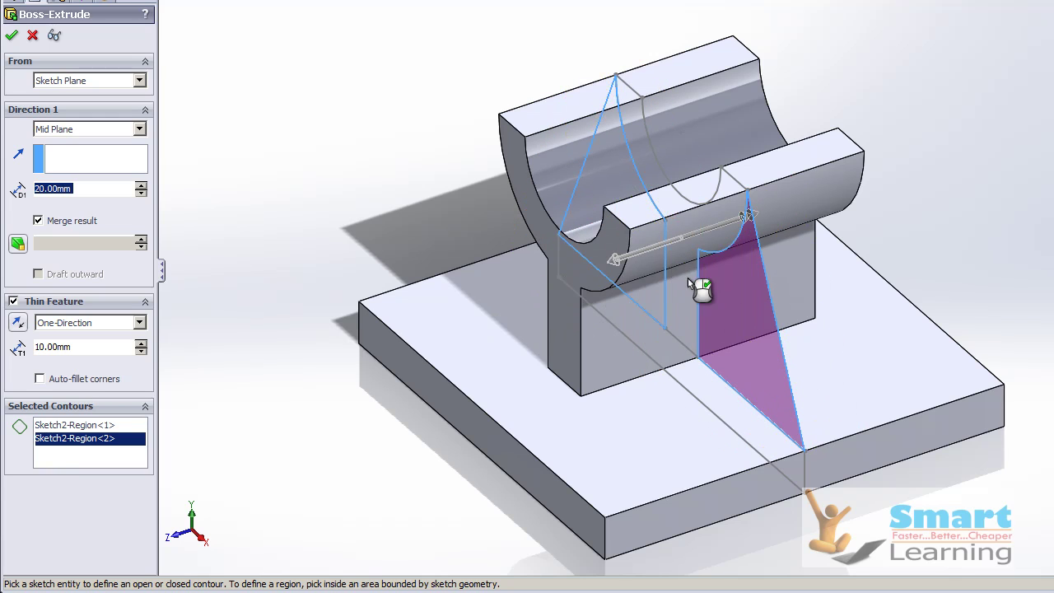
click(82, 188)
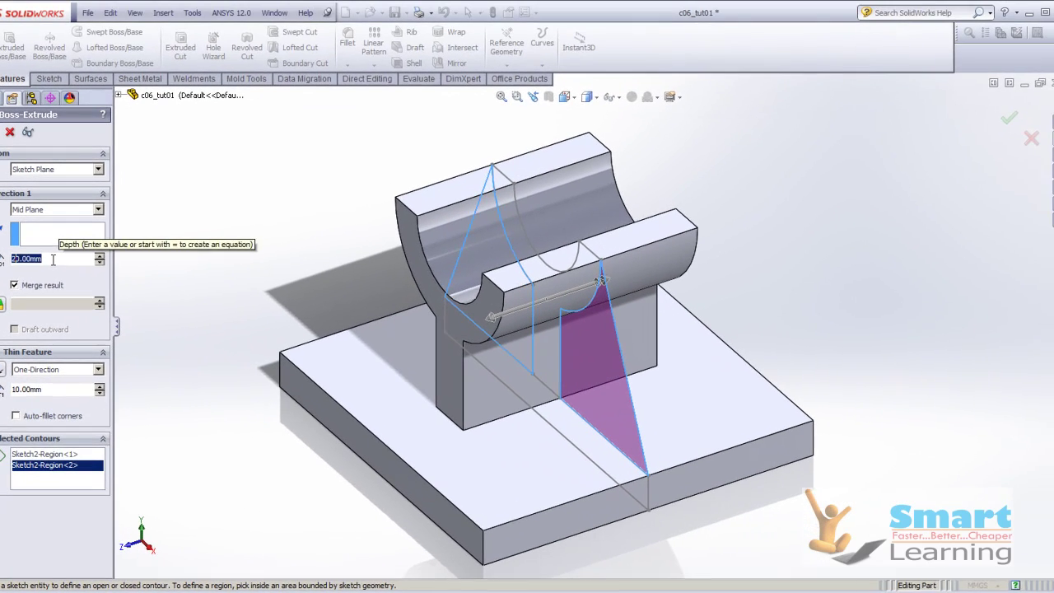
text(10)
key(Return)
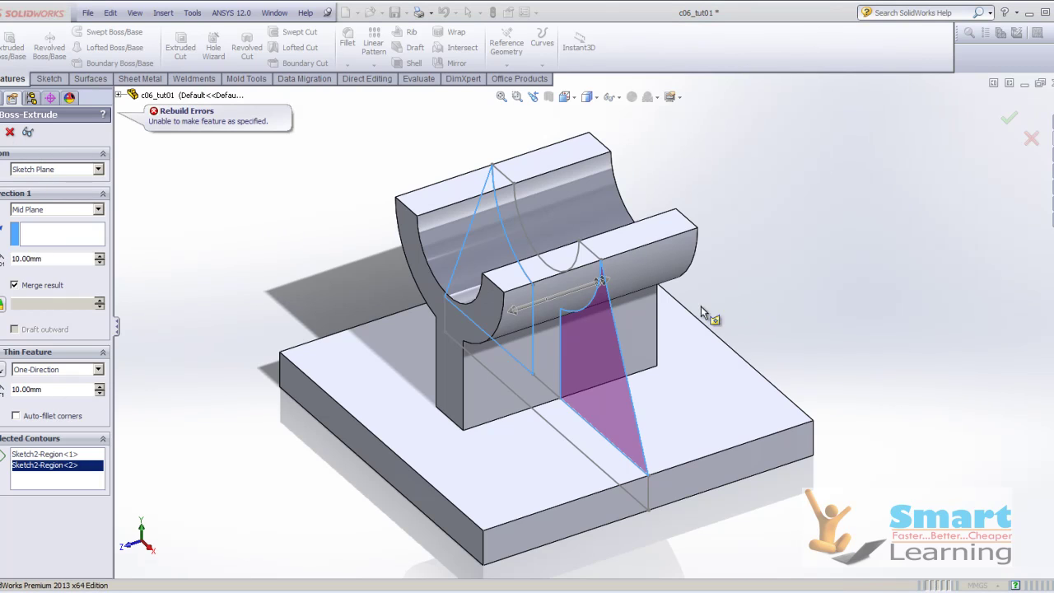
click(18, 354)
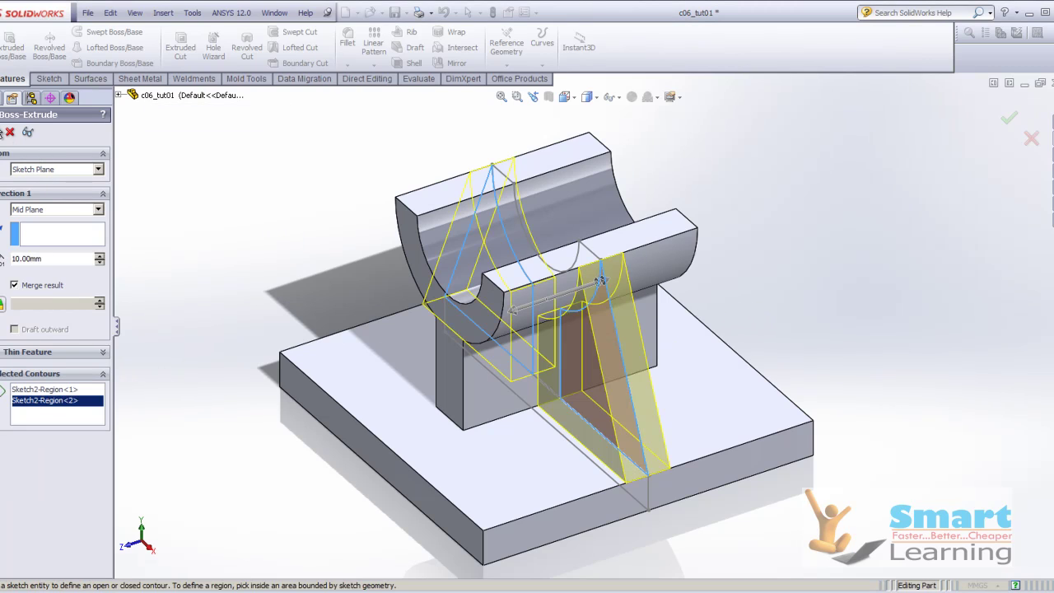
key(Return)
middle_drag(823, 302, 882, 329)
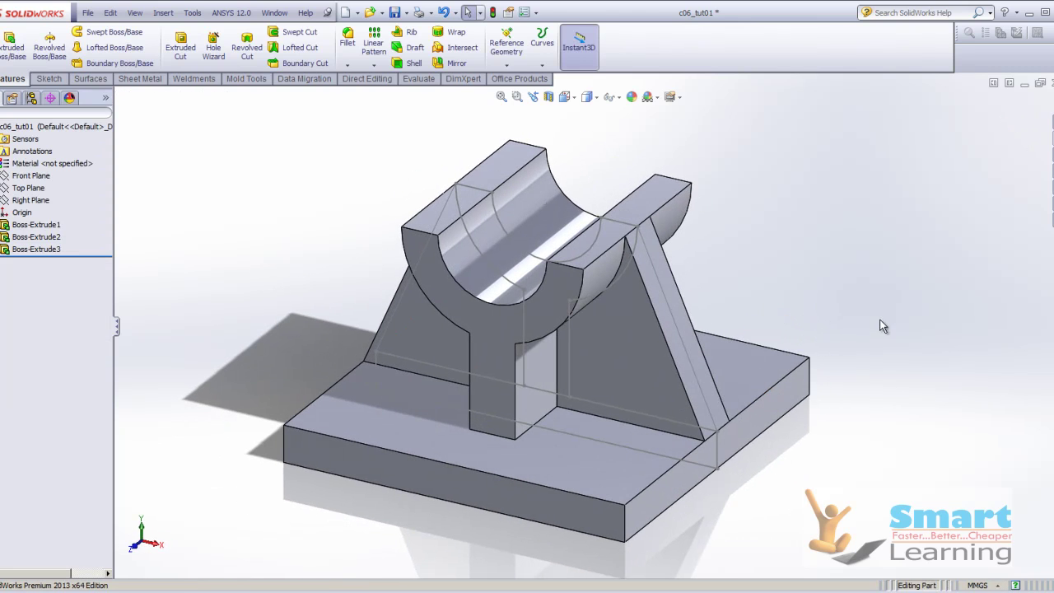
Inspect the completed bearing bracket from different angles and close its part document.
scroll(705, 379, up, 2)
middle_drag(735, 409, 736, 370)
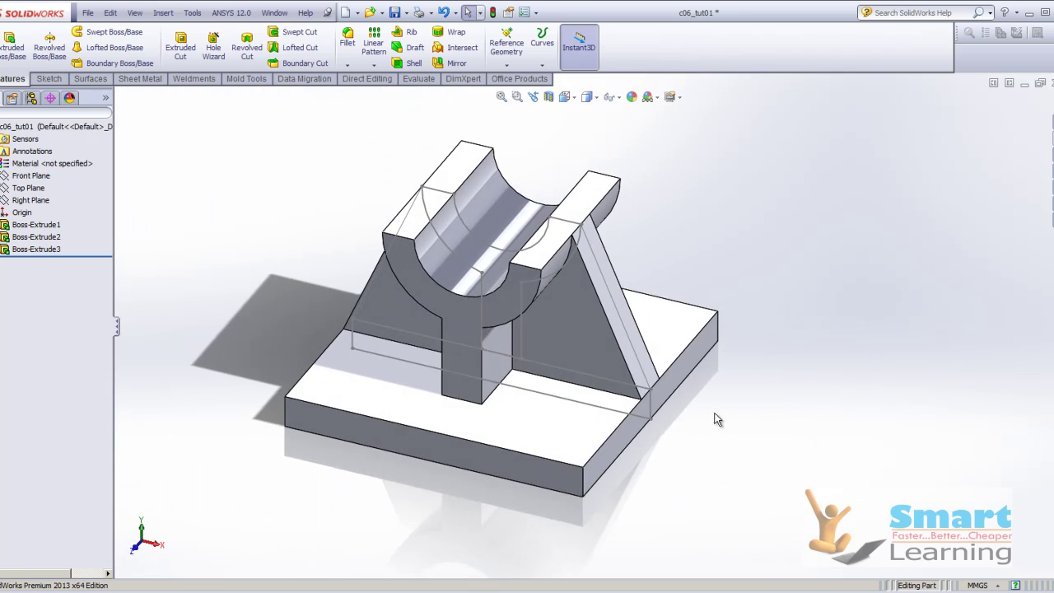
scroll(648, 326, down, 2)
scroll(648, 326, up, 2)
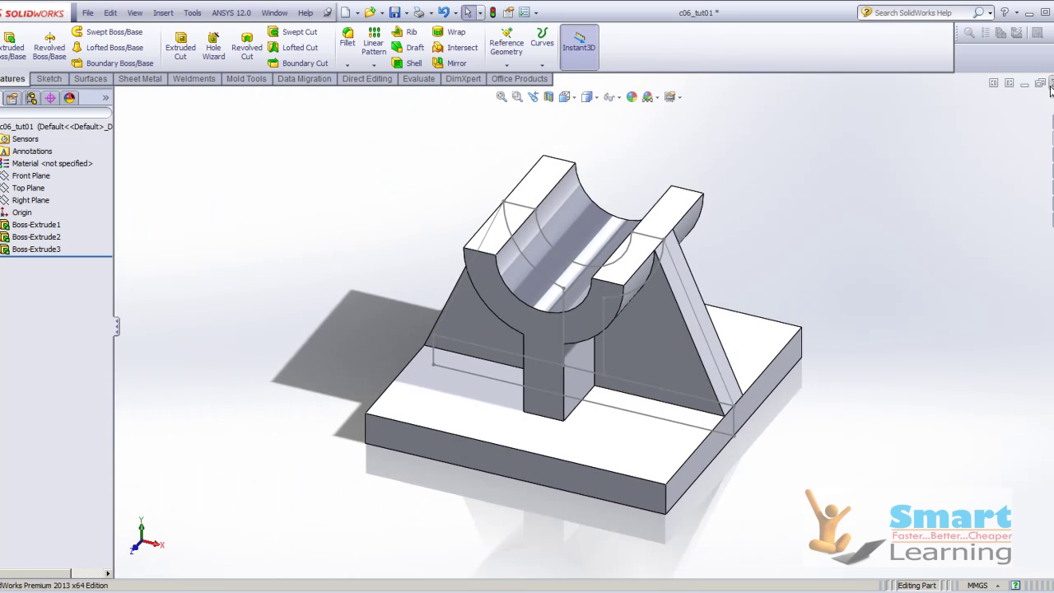
click(1051, 83)
click(451, 311)
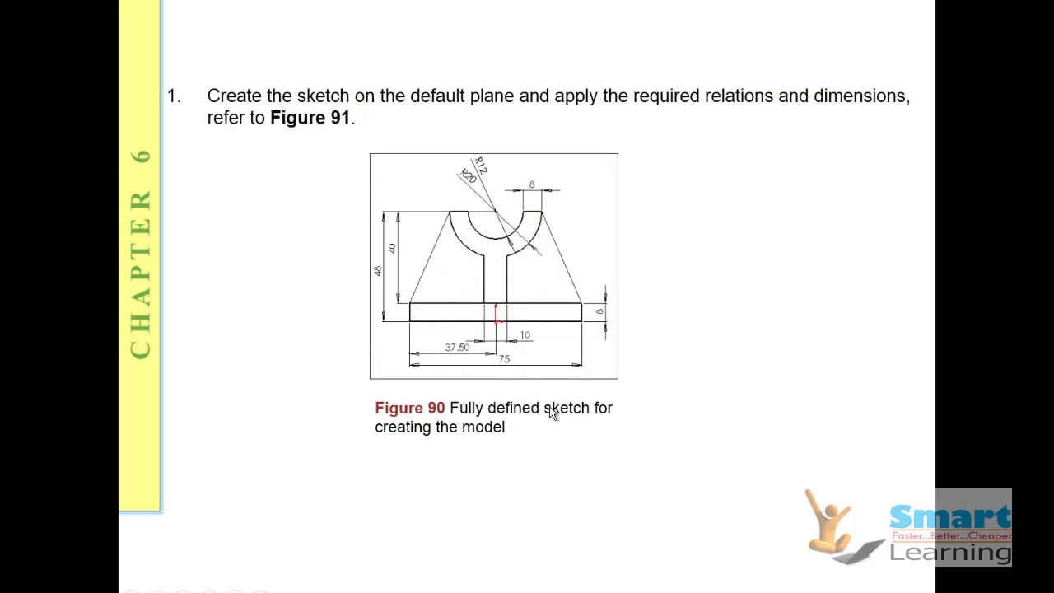
click(550, 408)
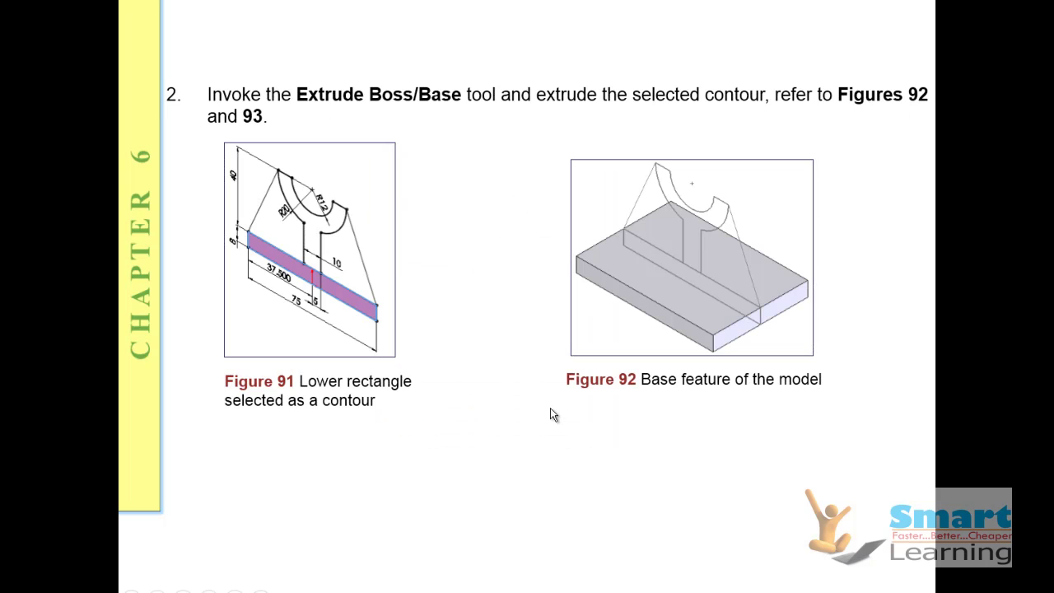
click(550, 408)
click(550, 409)
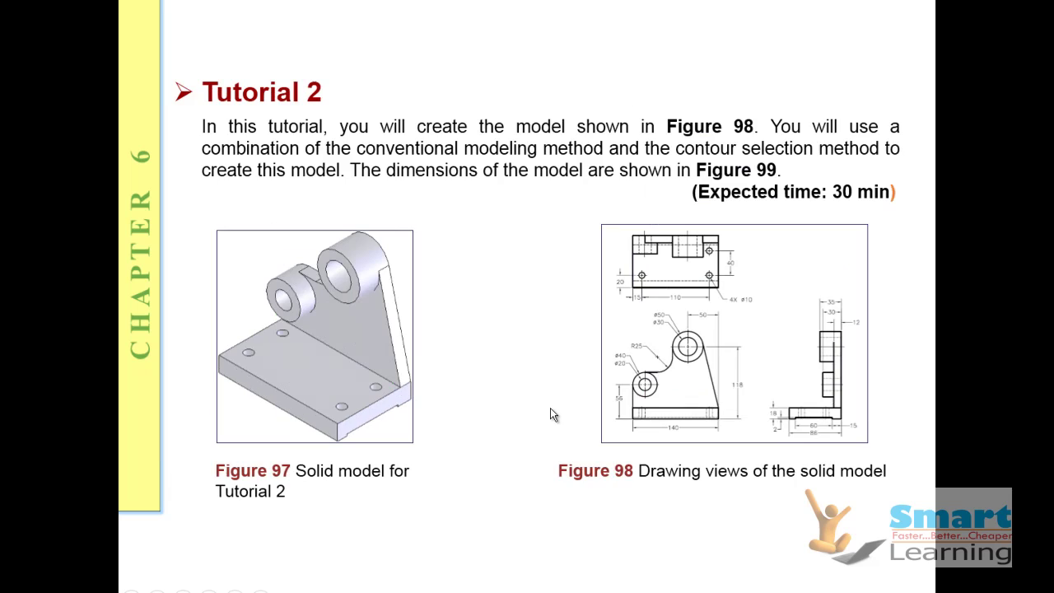
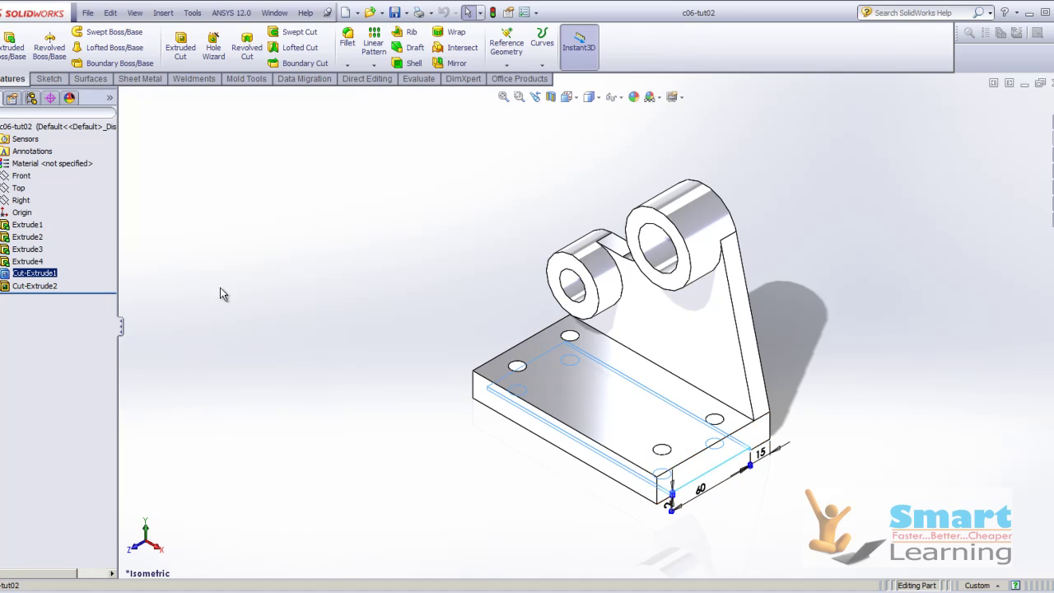
Examine the two cylindrical bosses, the upright plate and the base of c06-tut02 by highlighting features Extrude4 back to Extrude1.
click(16, 264)
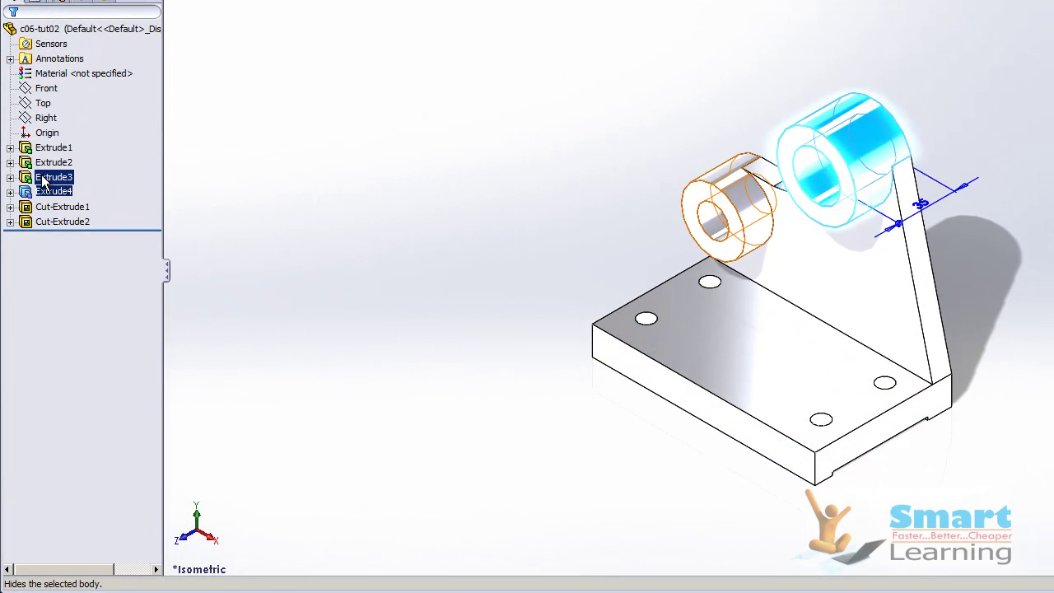
click(269, 217)
click(42, 179)
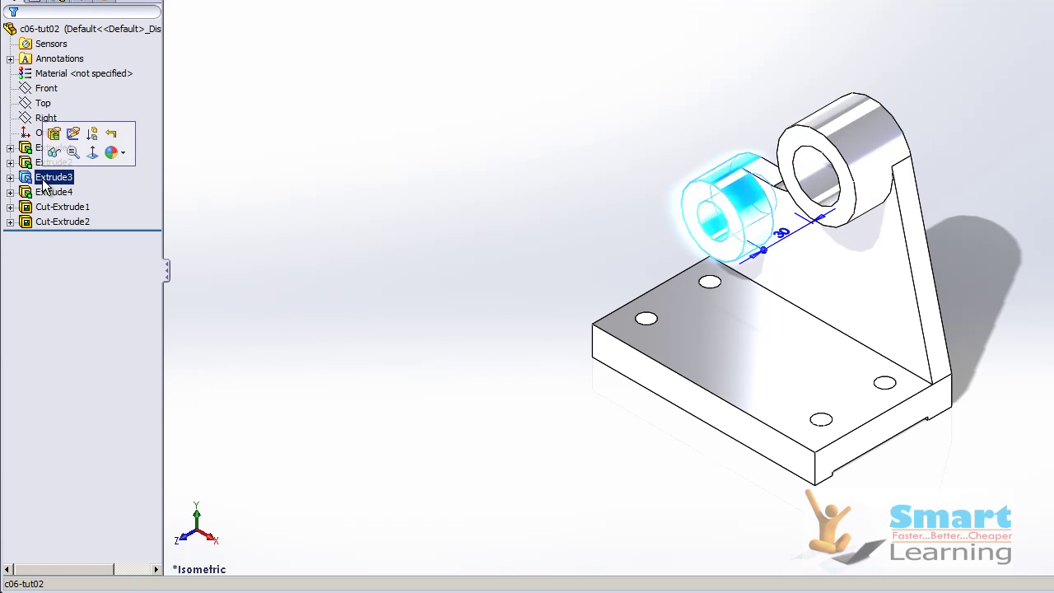
click(46, 161)
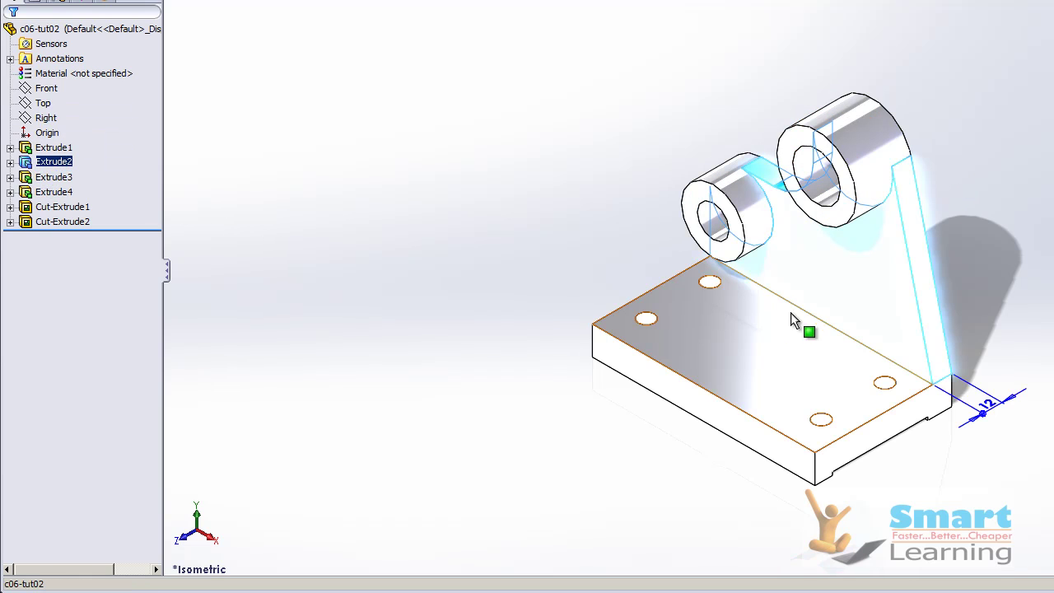
click(51, 147)
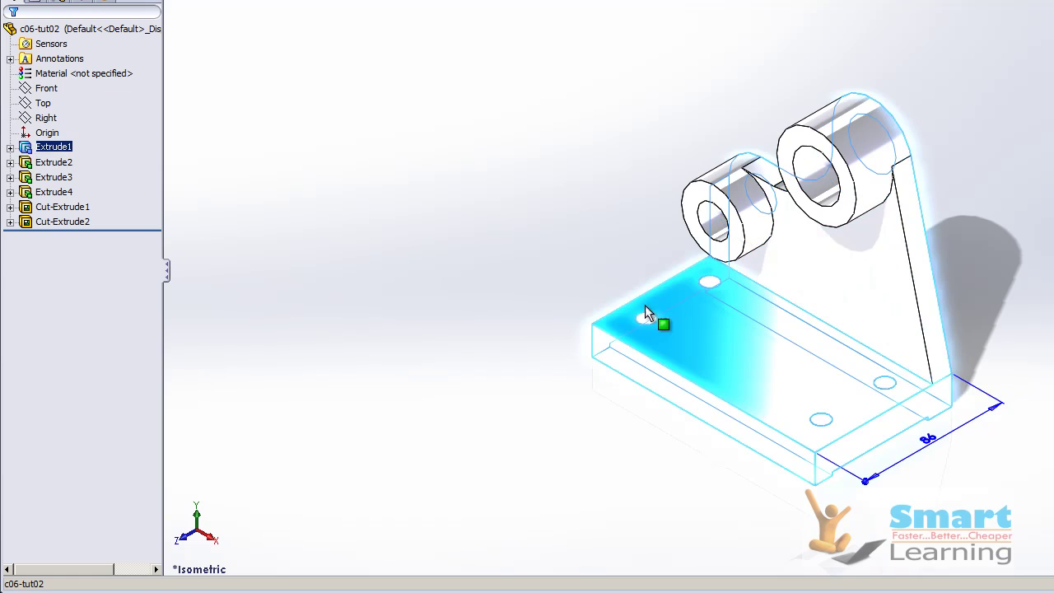
click(483, 336)
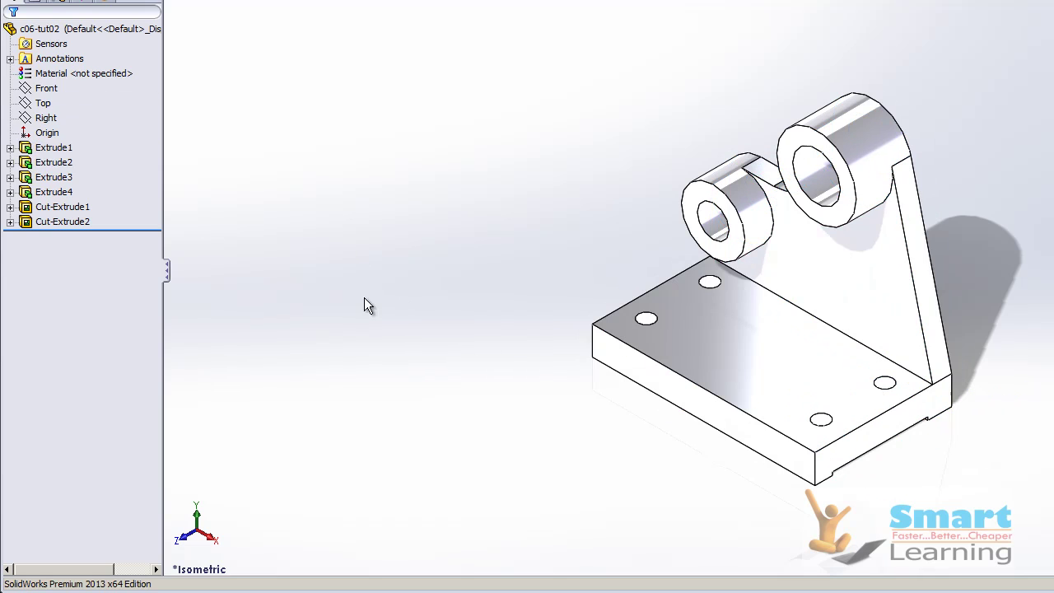
Delete the base feature Extrude1 from c06-tut02 and stop the rebuild to repair Sketch4.
right_click(59, 153)
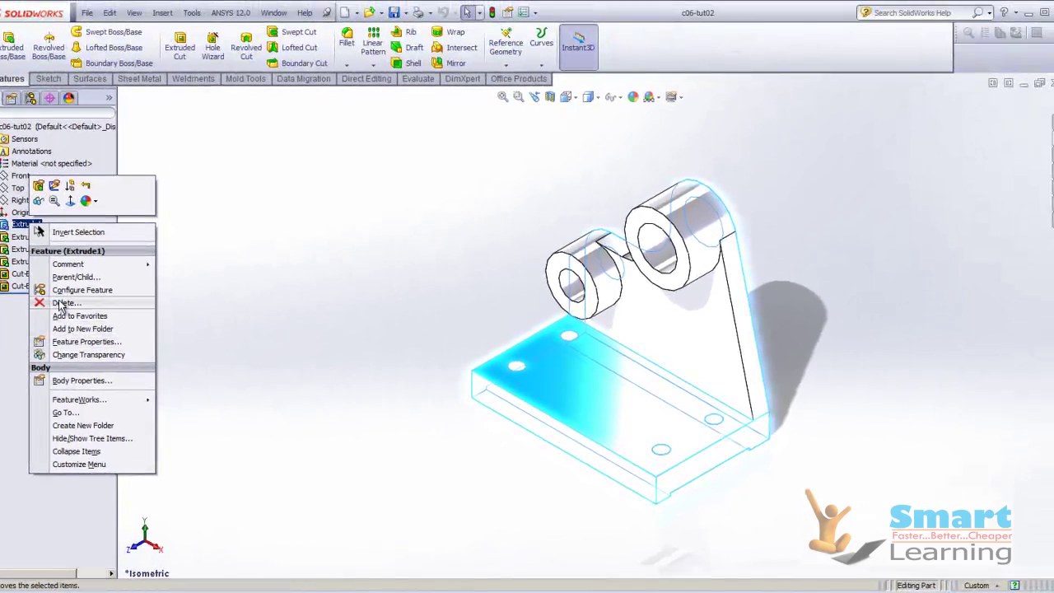
click(64, 303)
key(Return)
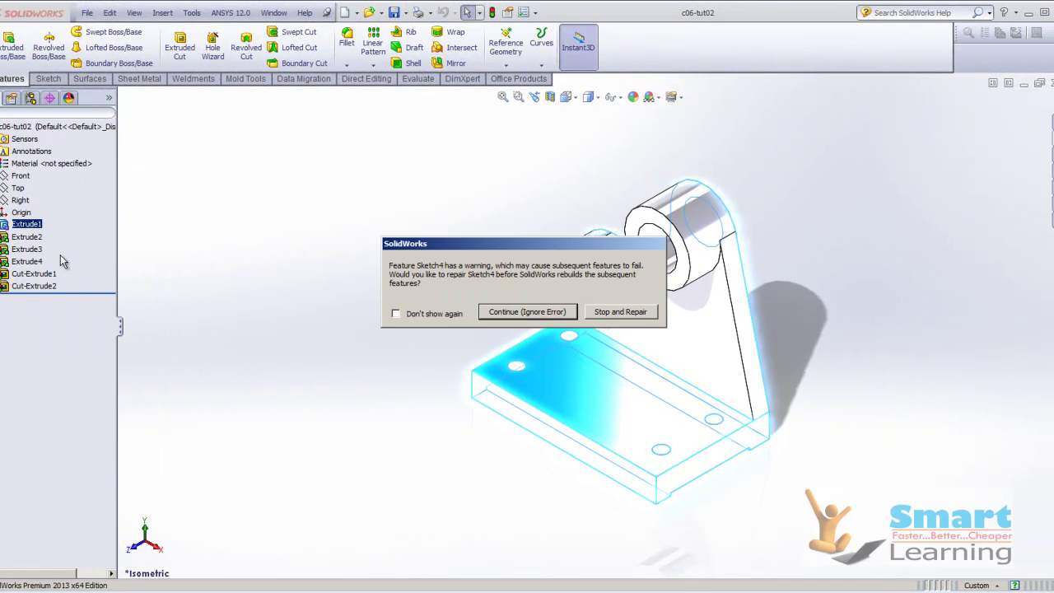
click(621, 312)
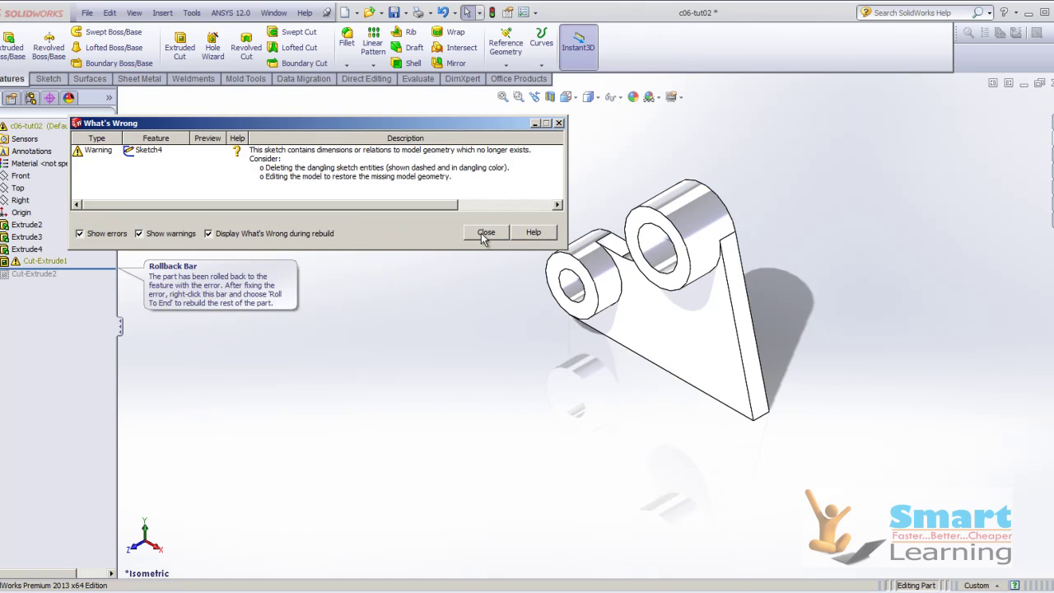
Delete the feature Cut-Extrude1 from c06-tut02 and dismiss the rebuild warnings.
click(483, 232)
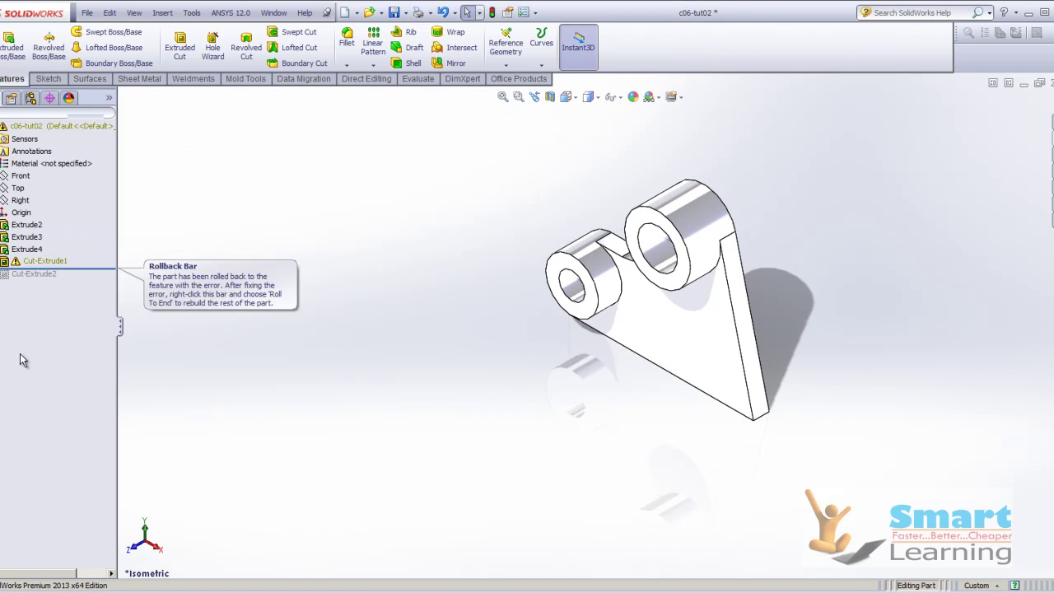
right_click(35, 264)
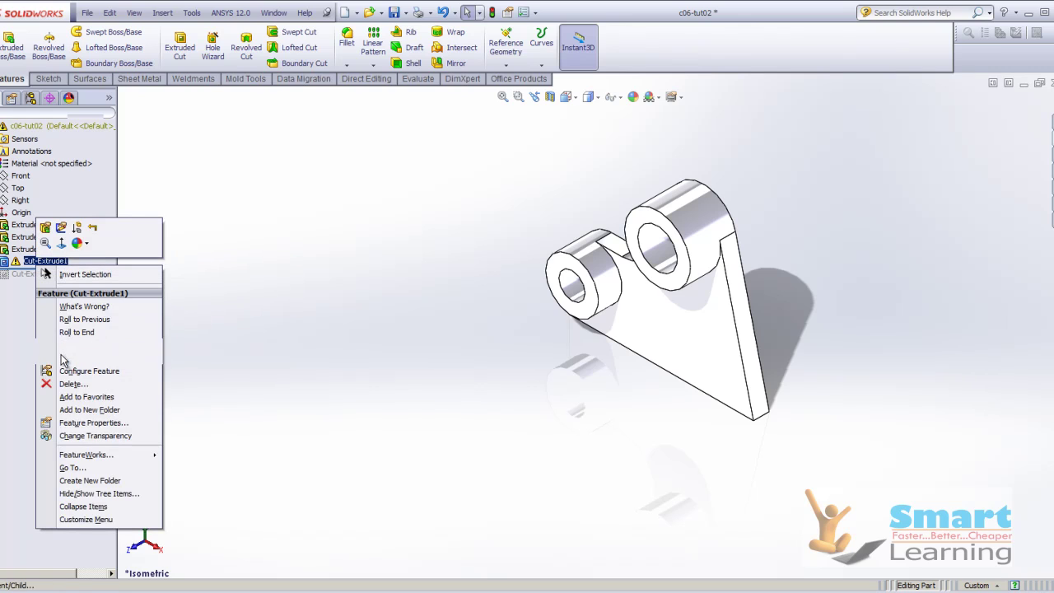
click(66, 384)
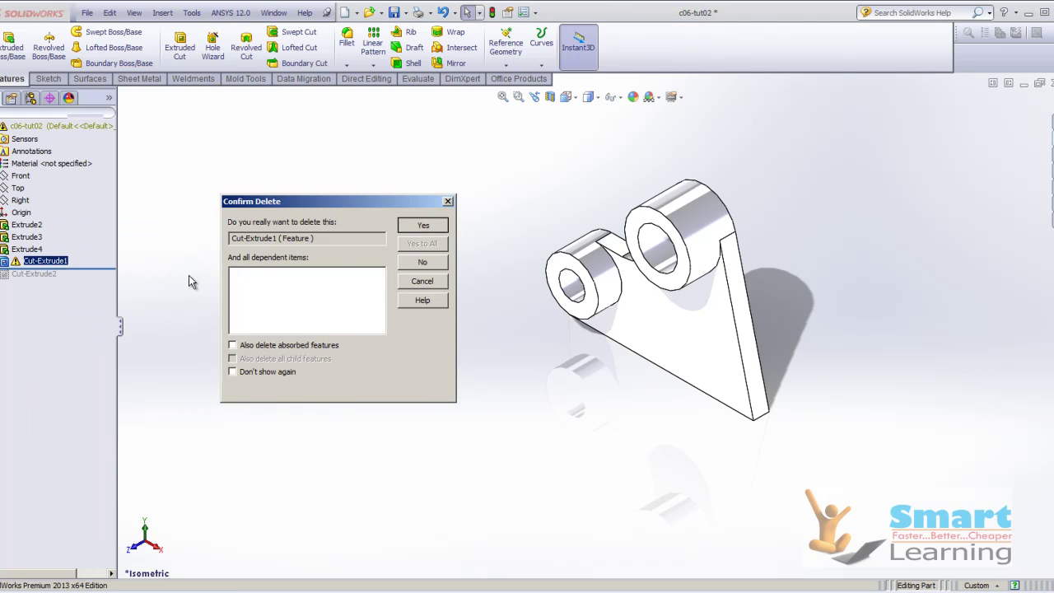
key(Return)
click(547, 315)
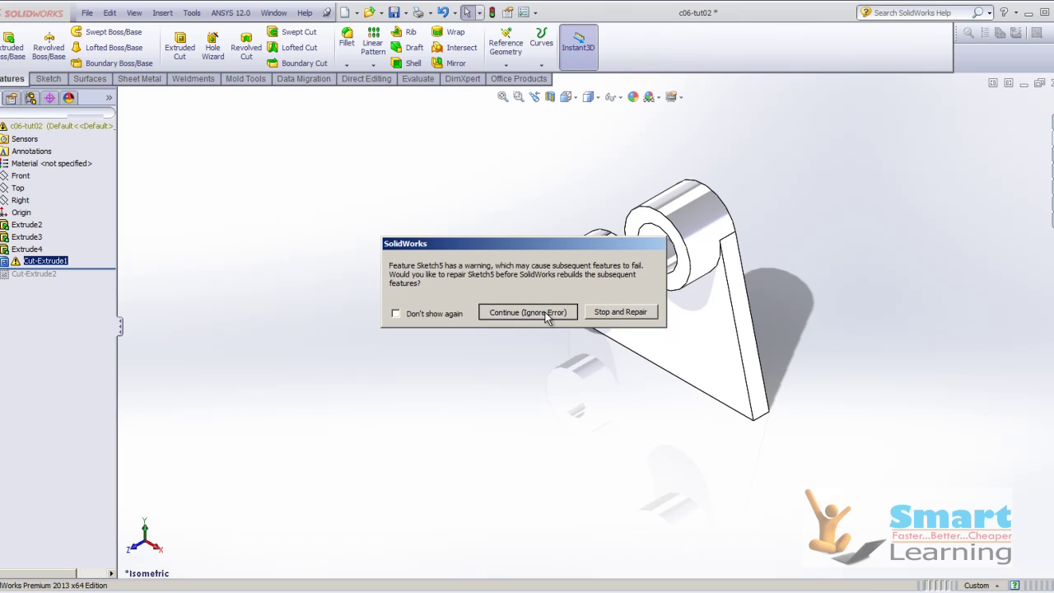
click(486, 248)
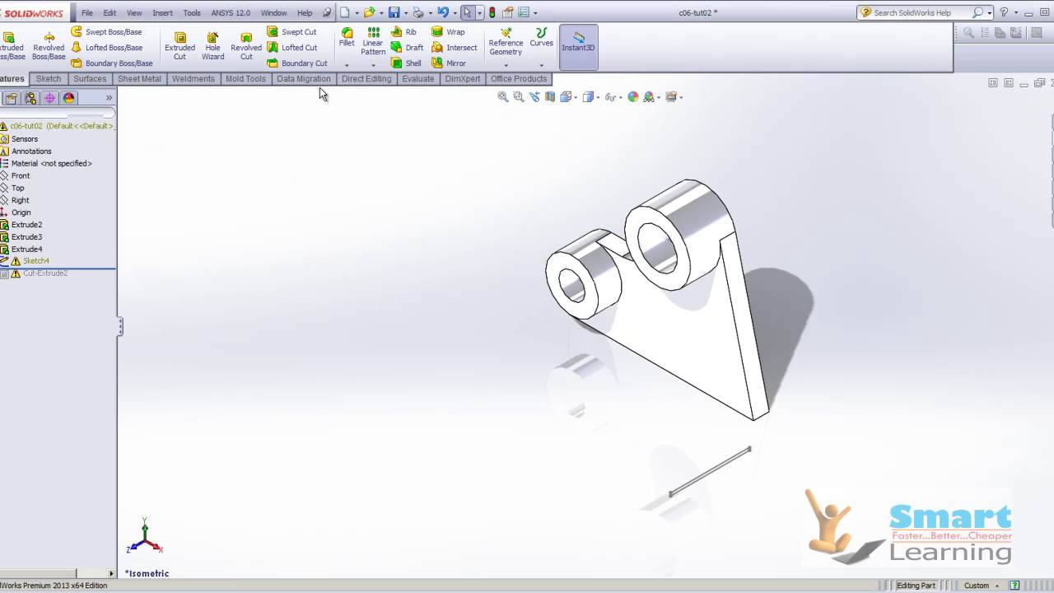
Close c06-tut02 without saving the deletions and reopen the file from the c06_sw_2013_tut folder.
click(88, 13)
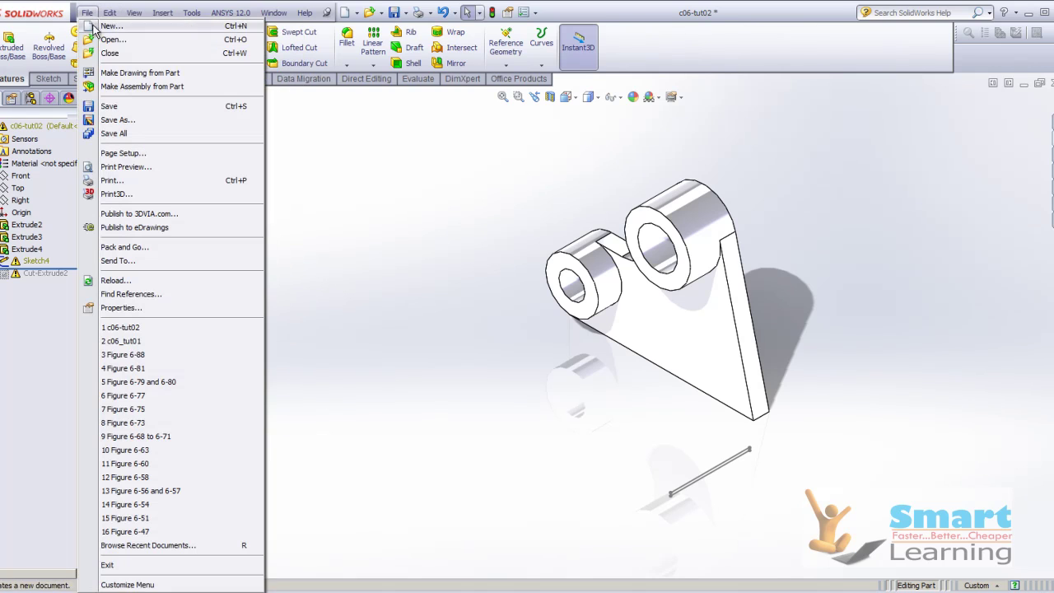
click(110, 53)
click(527, 315)
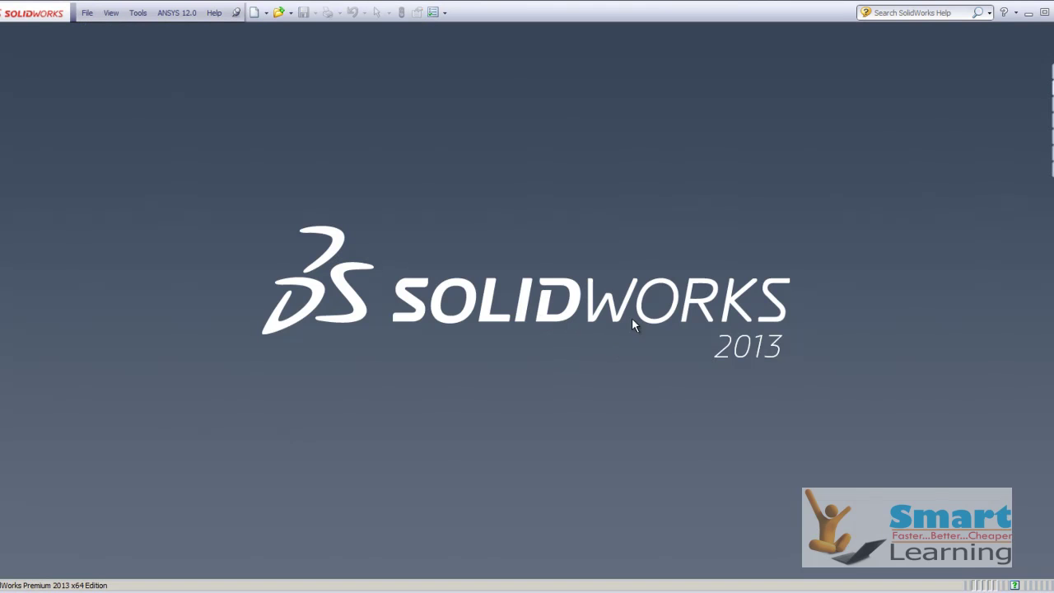
click(280, 13)
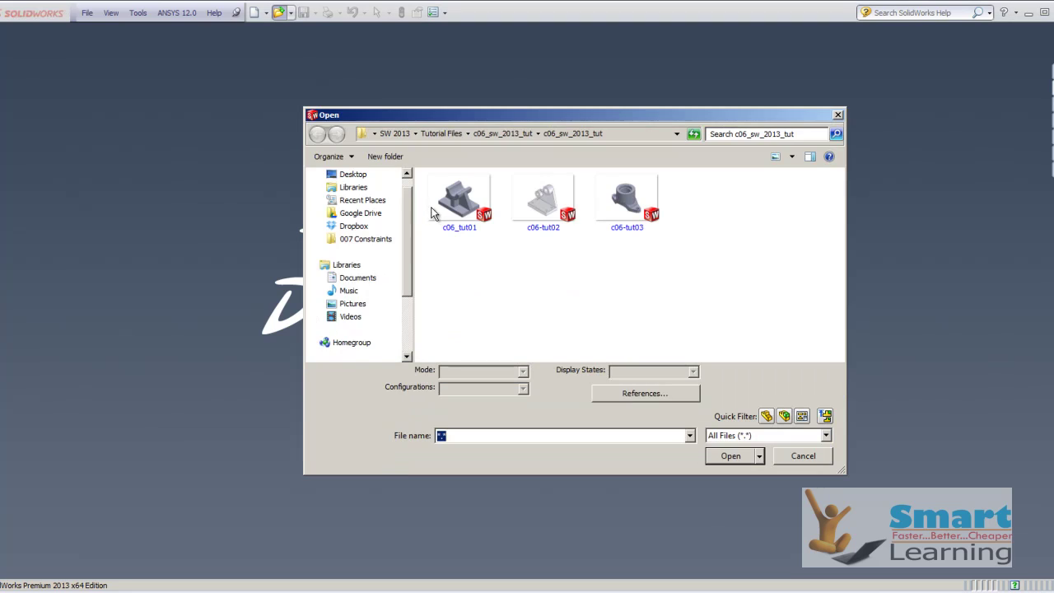
double_click(542, 203)
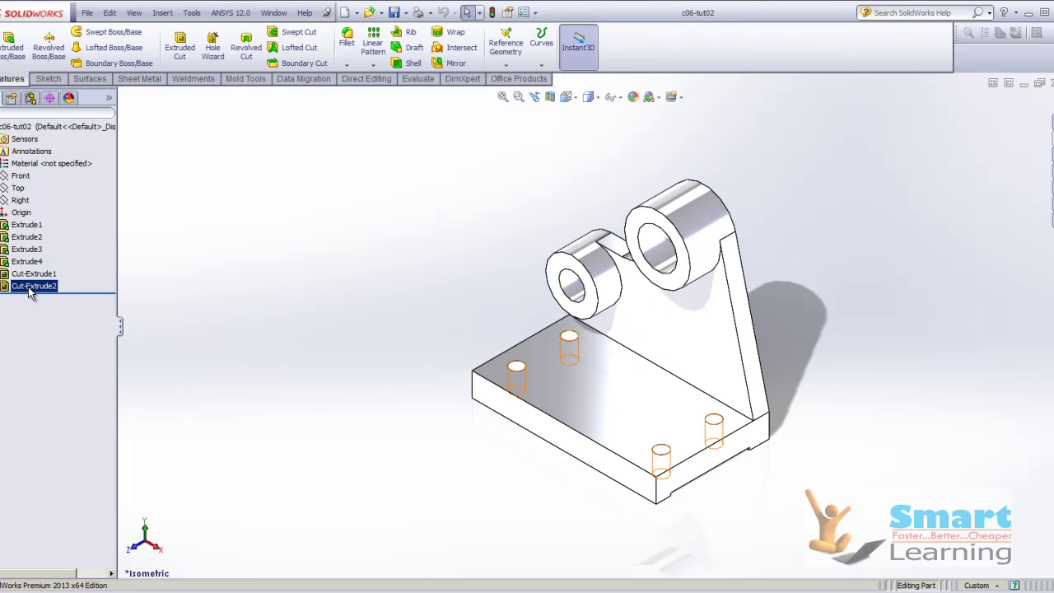
Delete the base's hole cut Cut-Extrude2 and underside cut Cut-Extrude1, keeping their sketches.
click(32, 287)
right_click(31, 288)
click(54, 380)
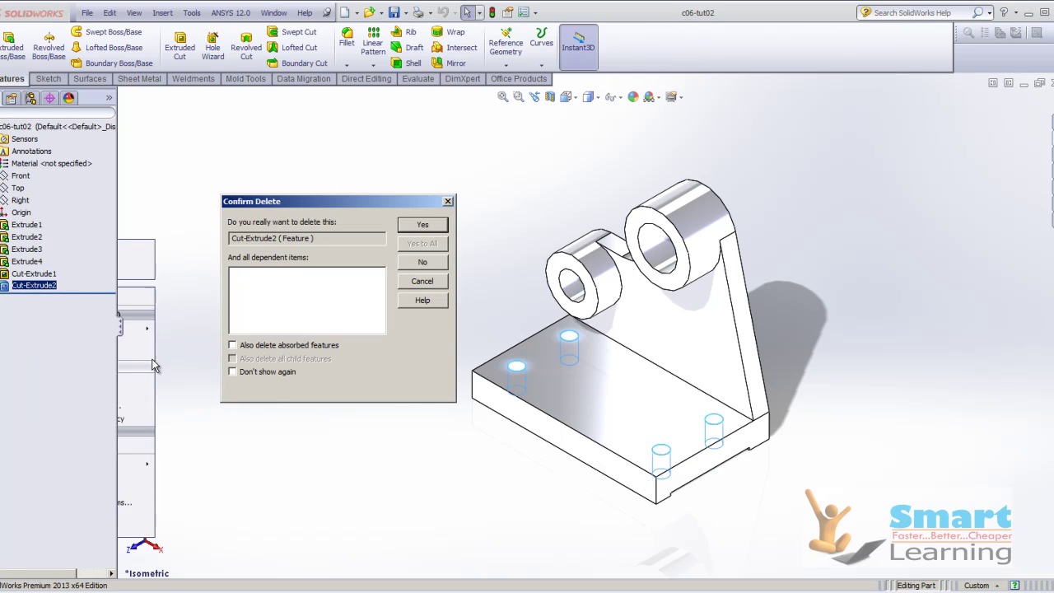
click(423, 226)
click(33, 273)
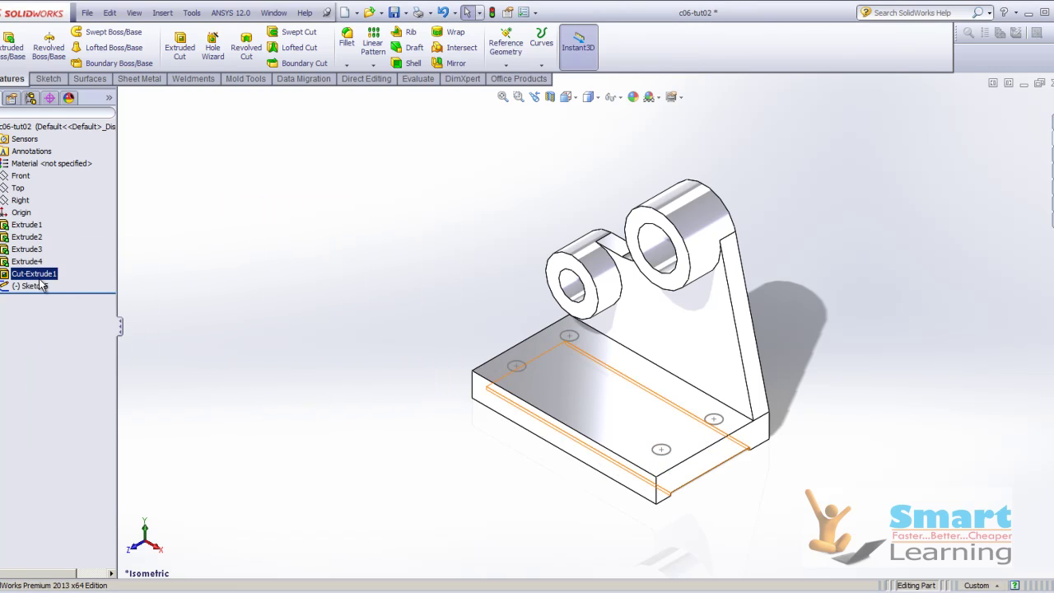
right_click(39, 277)
click(75, 358)
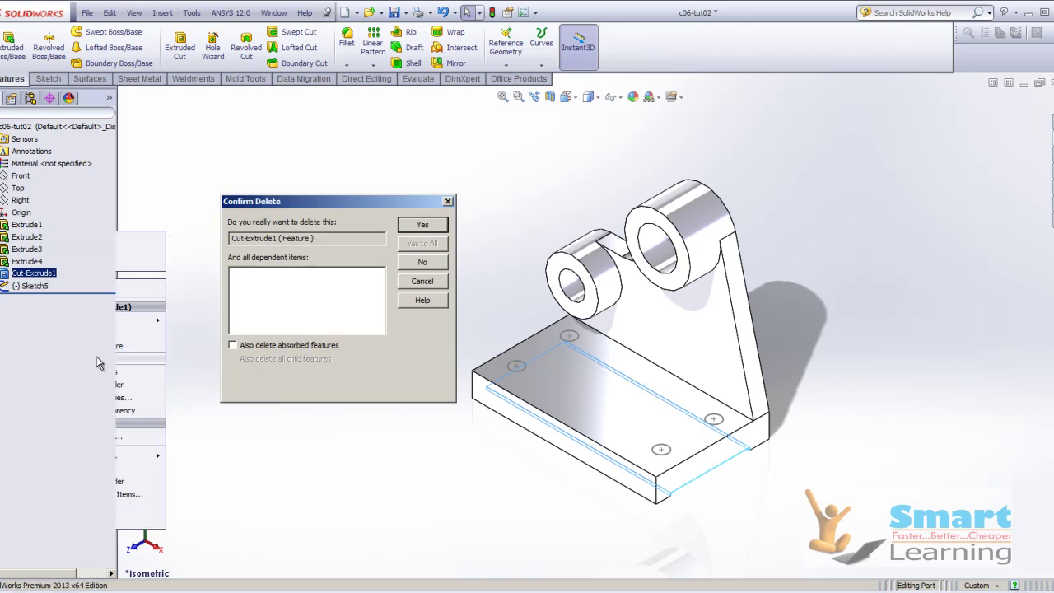
click(409, 225)
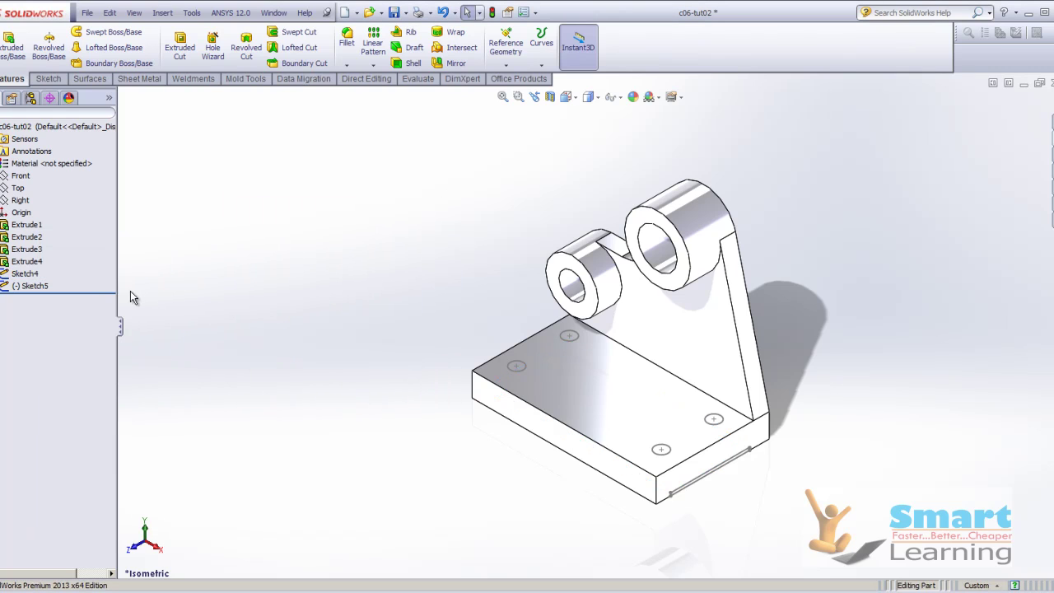
Delete the two cylindrical boss features, Extrude4 and Extrude3.
right_click(26, 262)
click(59, 344)
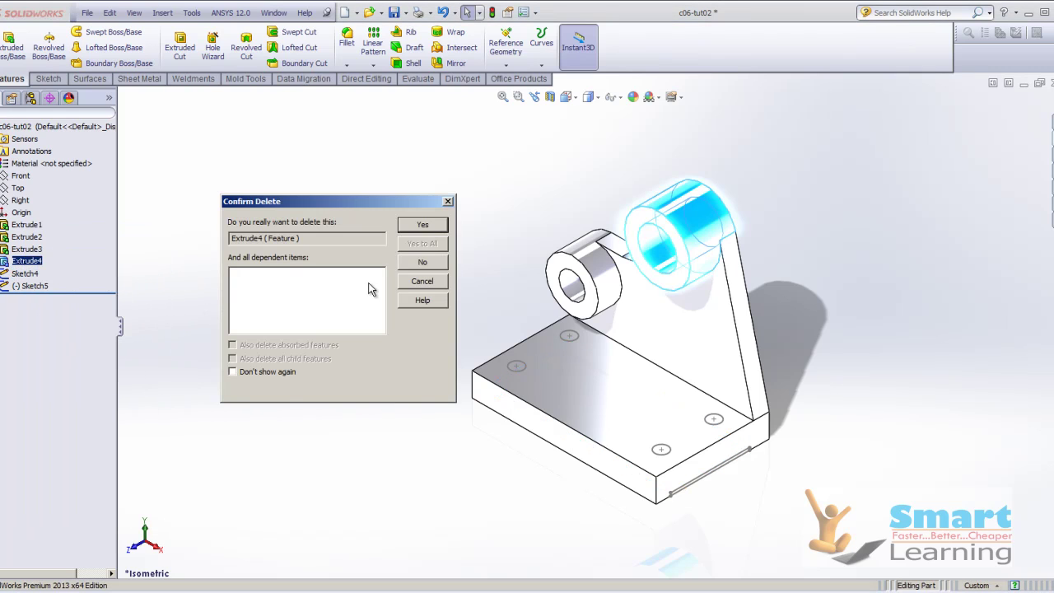
click(422, 225)
right_click(26, 249)
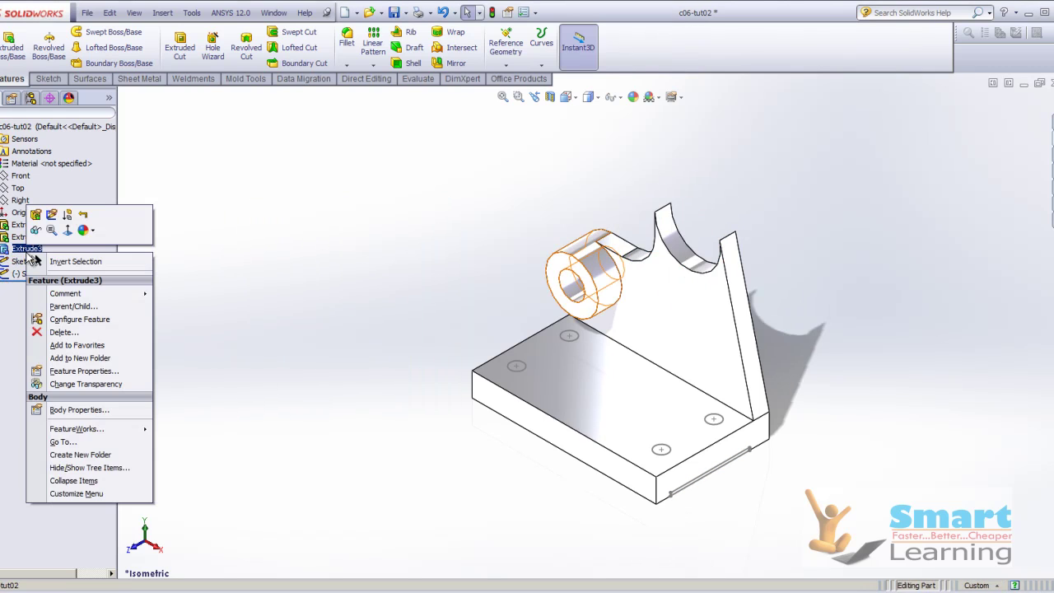
click(71, 336)
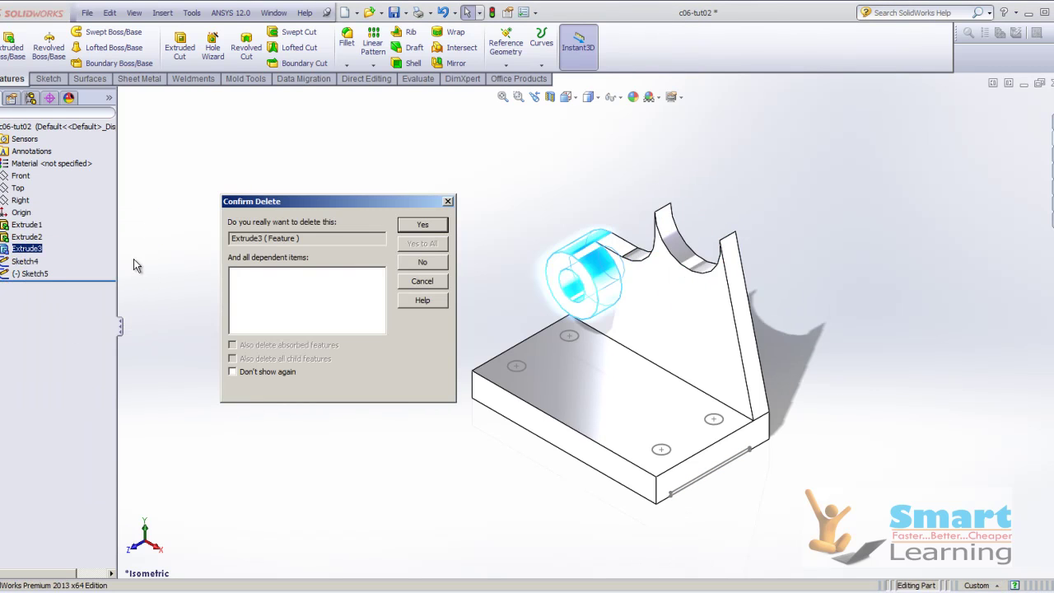
click(420, 228)
Delete the upright plate feature Extrude2 from the part.
click(33, 236)
right_click(37, 236)
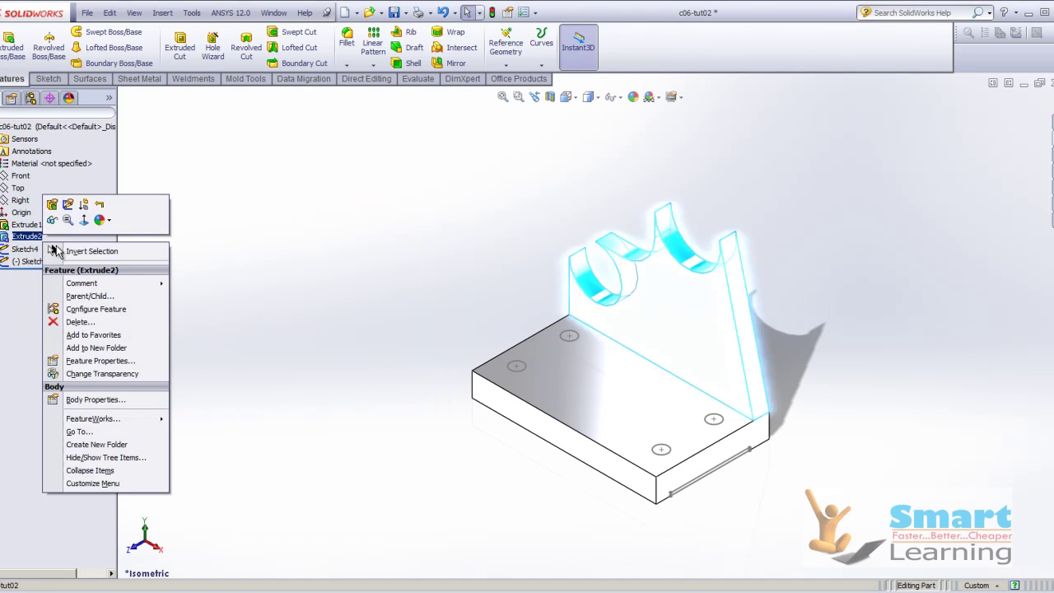
click(78, 321)
click(414, 226)
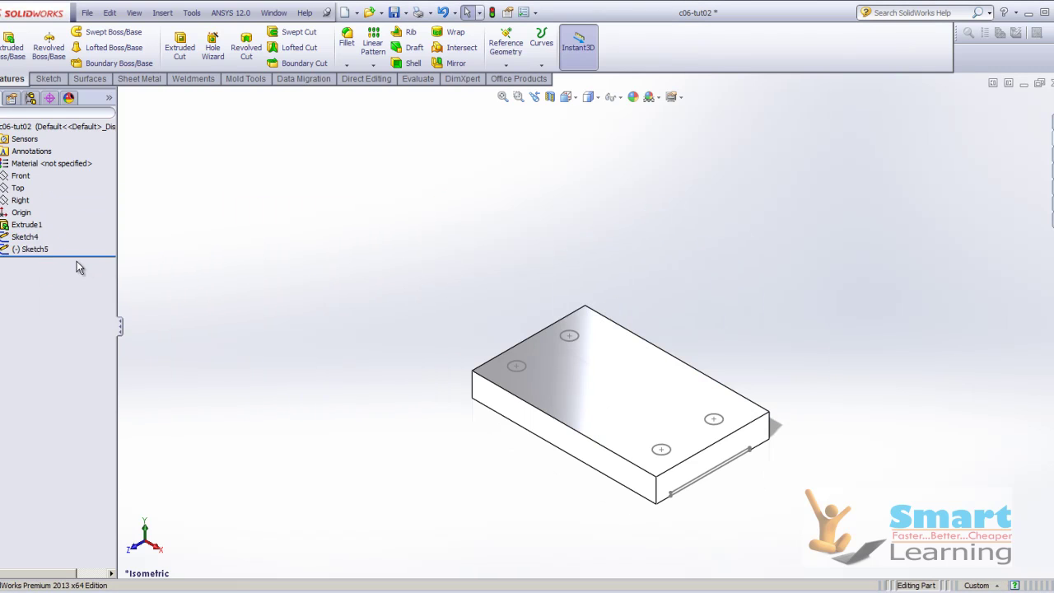
Delete the base feature Extrude1, ignoring the Sketch4 error to continue the rebuild, and dismiss the warnings.
right_click(27, 224)
click(74, 308)
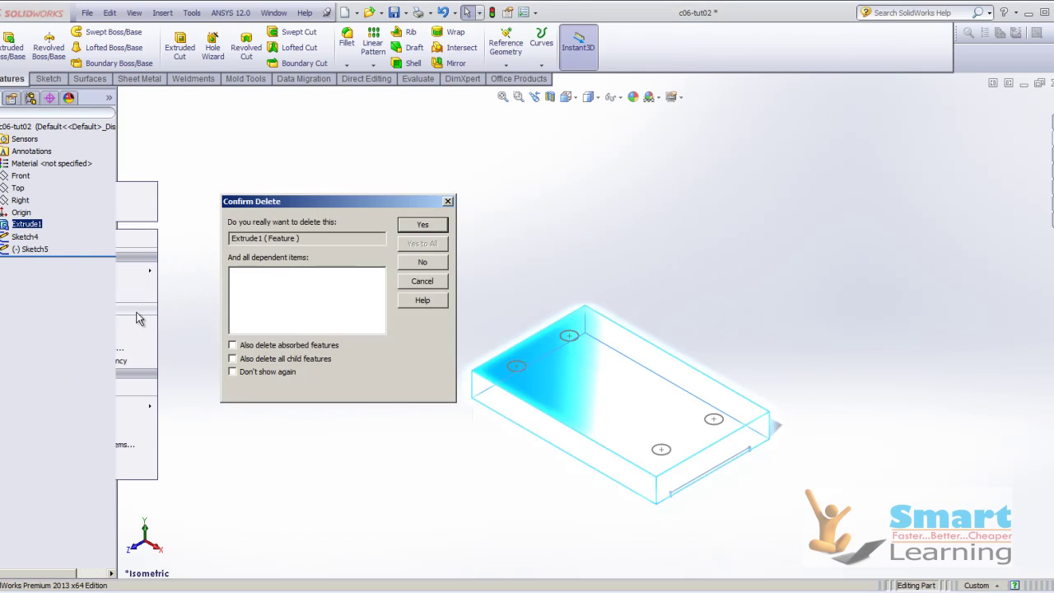
click(421, 227)
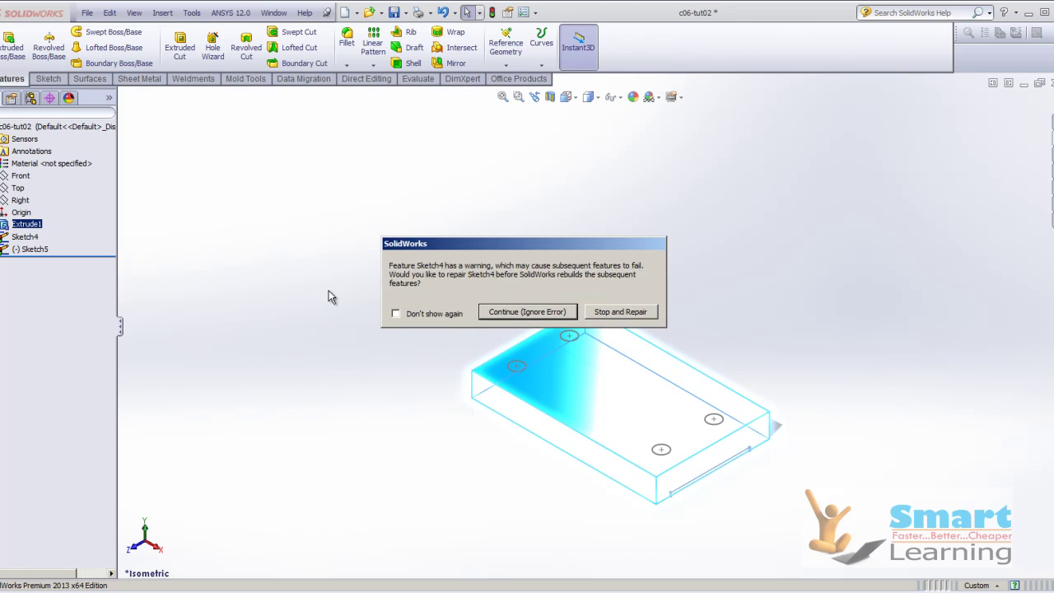
click(531, 311)
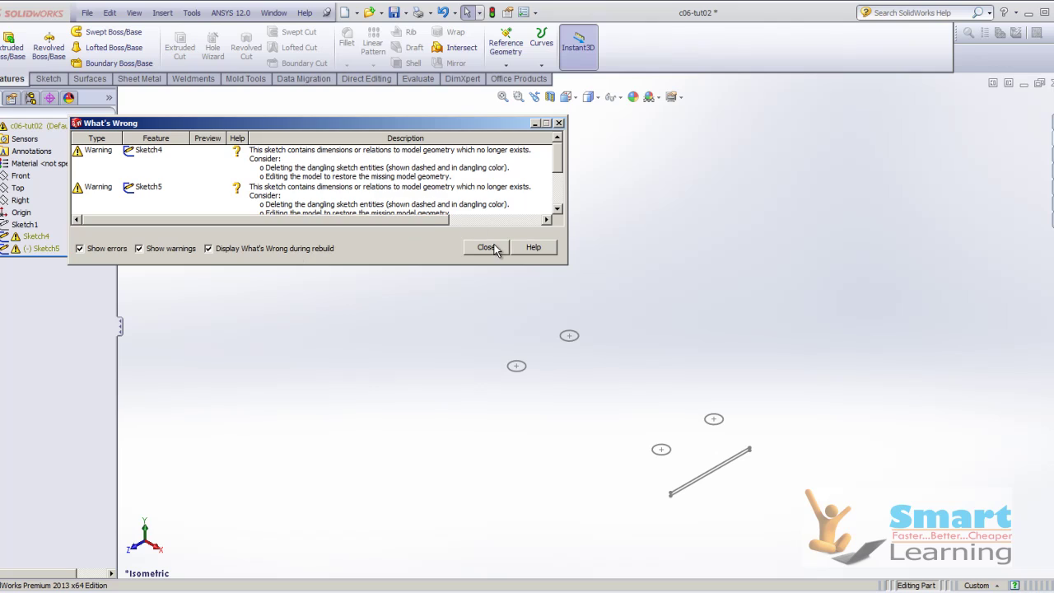
click(488, 247)
Show Sketch1, the profile containing the base rectangle, upright plate outline and both bosses.
scroll(675, 369, up, 2)
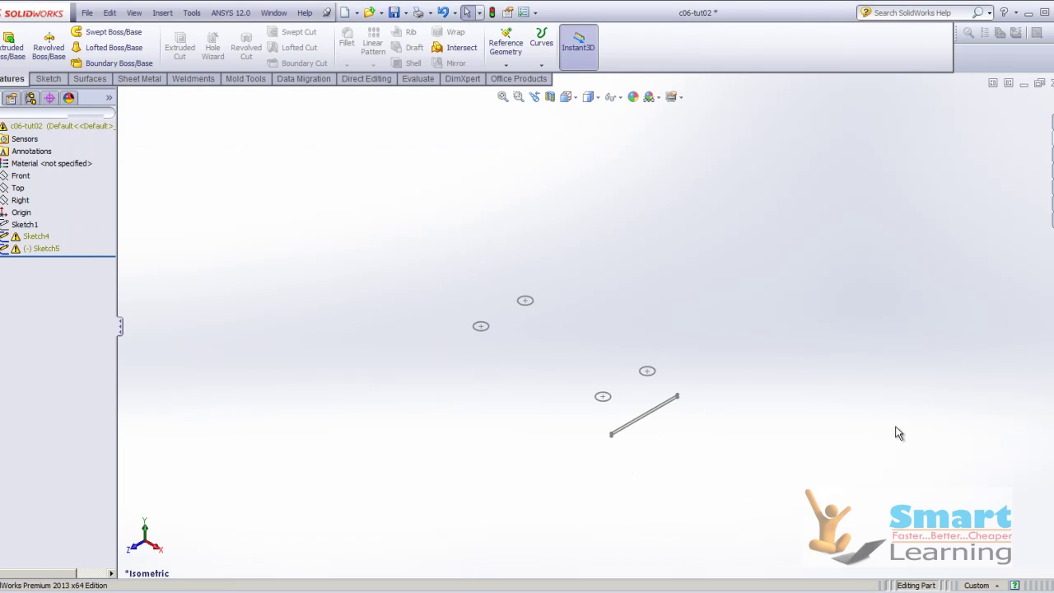
click(25, 227)
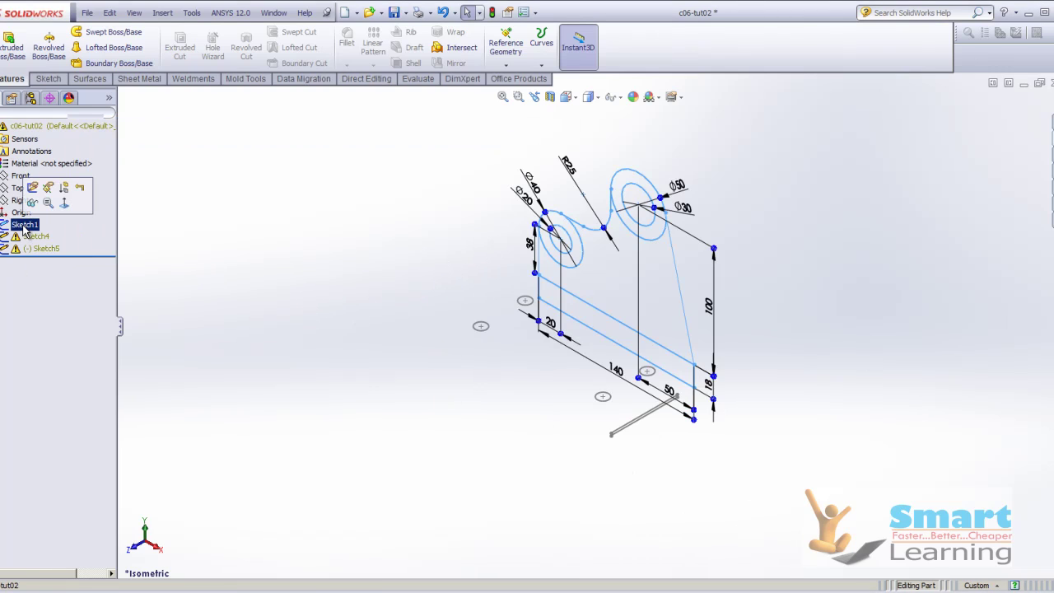
click(274, 306)
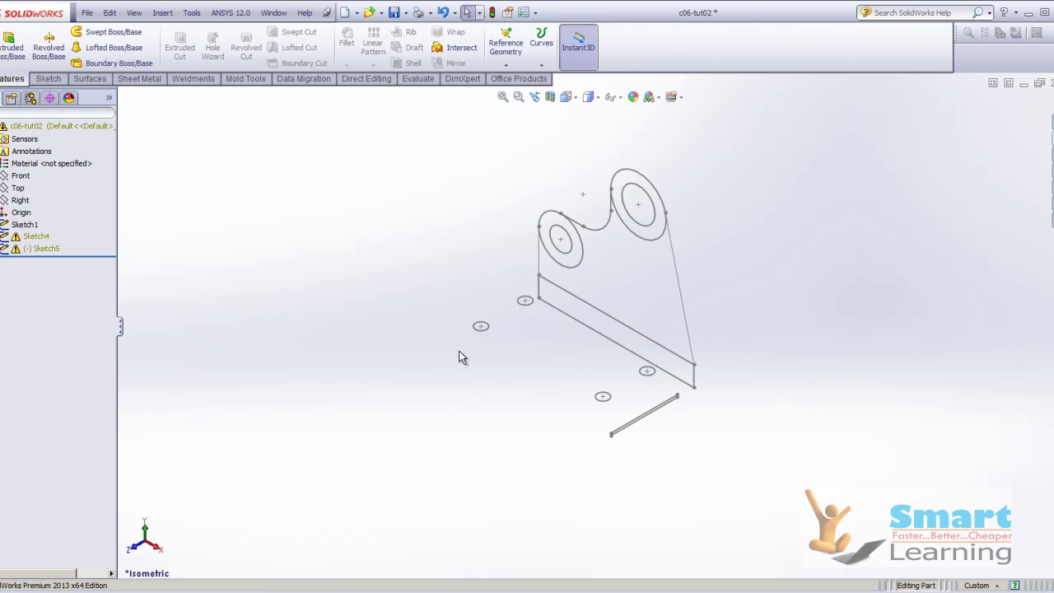
scroll(689, 317, down, 2)
scroll(757, 356, up, 2)
scroll(579, 406, down, 3)
scroll(579, 406, up, 2)
Delete the dangling sketches Sketch4 and Sketch5 together, leaving only Sketch1 in the part.
click(37, 248)
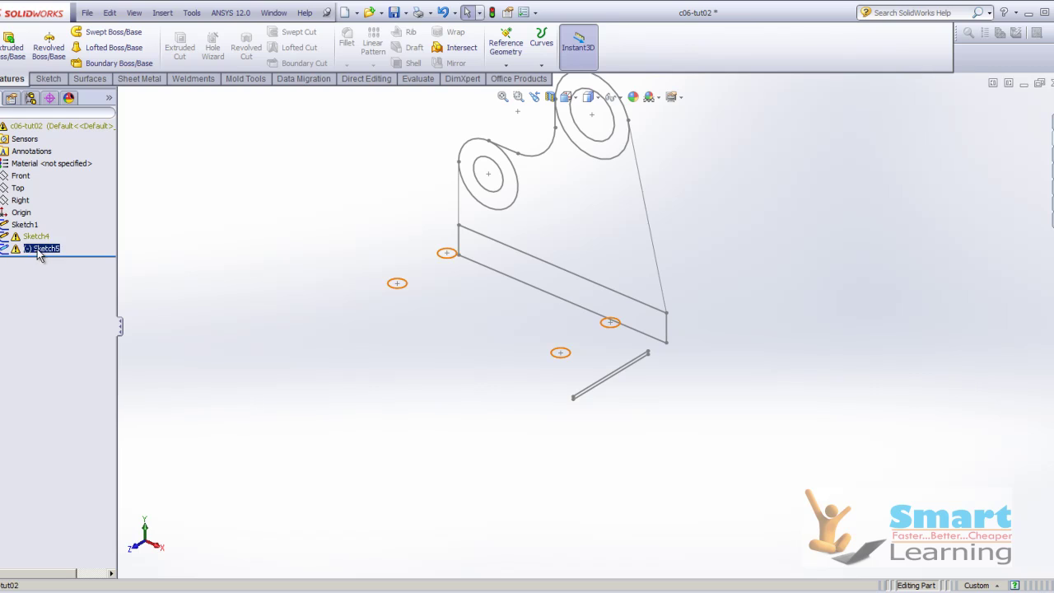
click(36, 237)
right_click(34, 239)
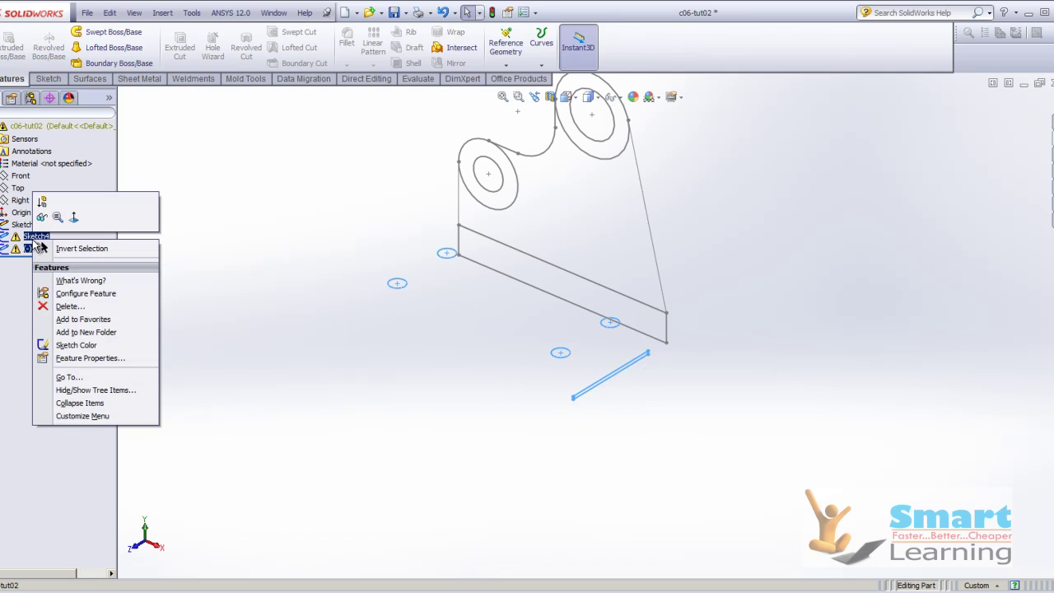
click(70, 306)
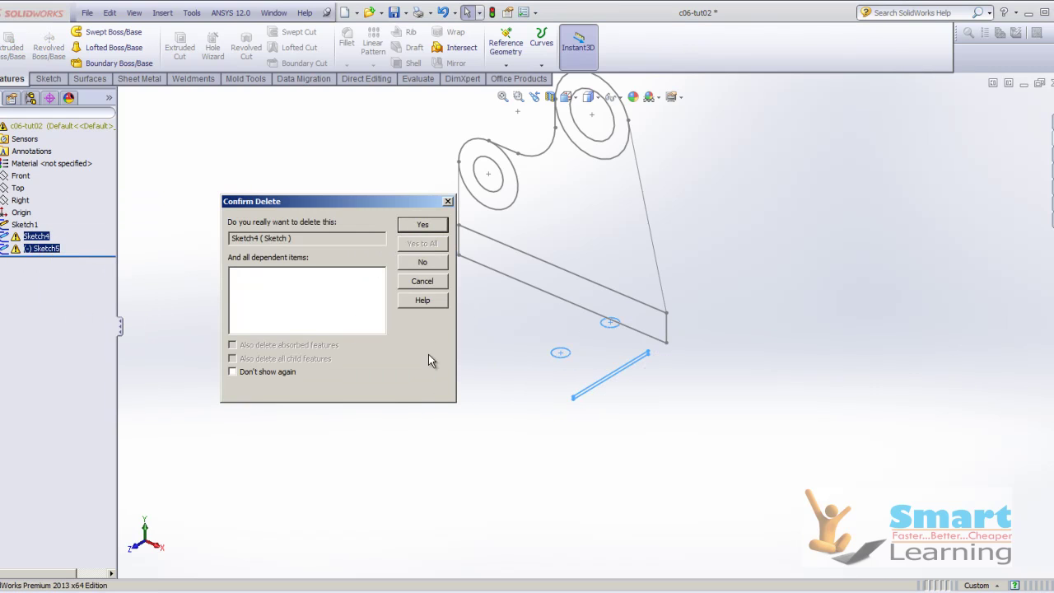
click(422, 227)
scroll(591, 249, up, 5)
scroll(654, 251, down, 5)
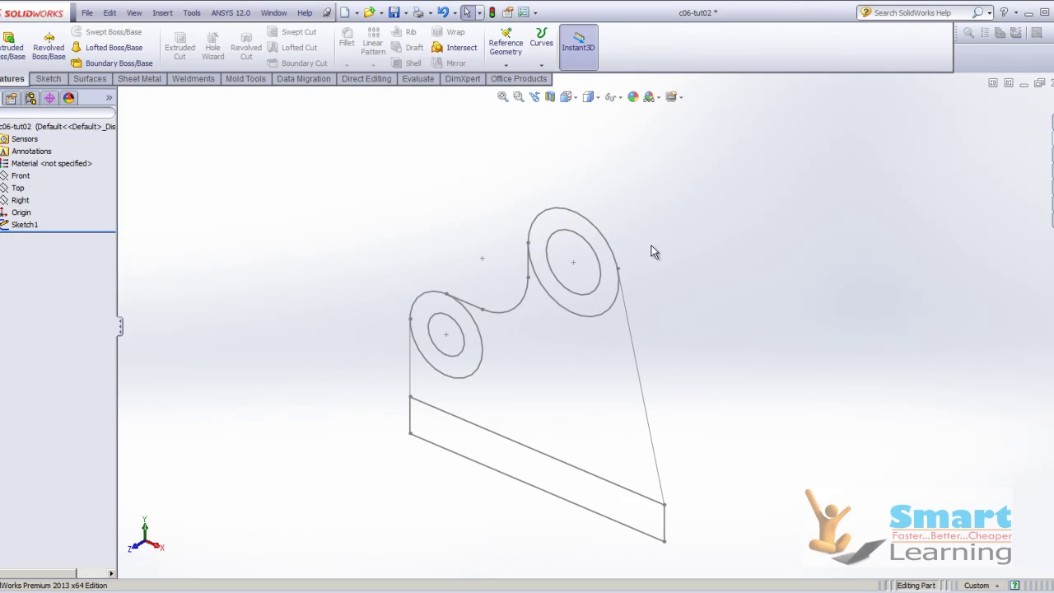
Open Sketch1 to examine its geometry and dimensions in the Front view, and exit the sketch.
double_click(629, 329)
scroll(416, 362, down, 3)
scroll(592, 330, up, 2)
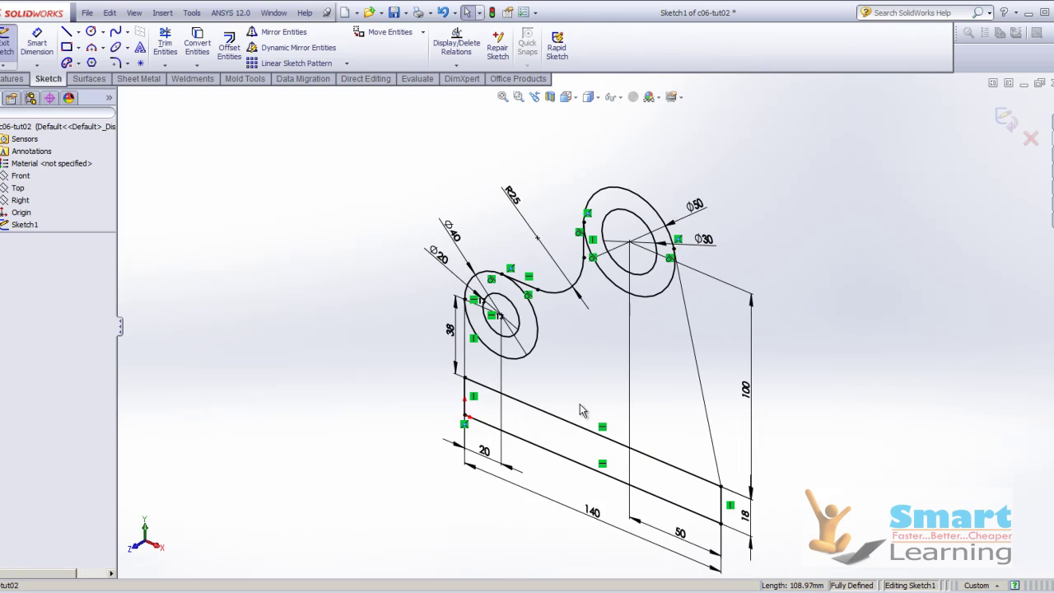
click(565, 97)
click(575, 142)
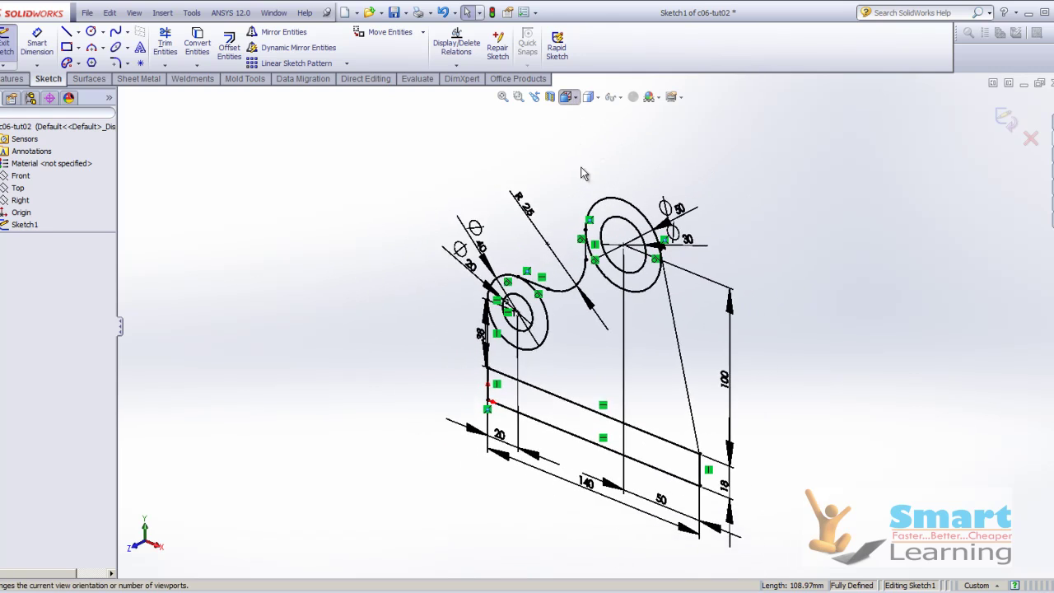
click(395, 354)
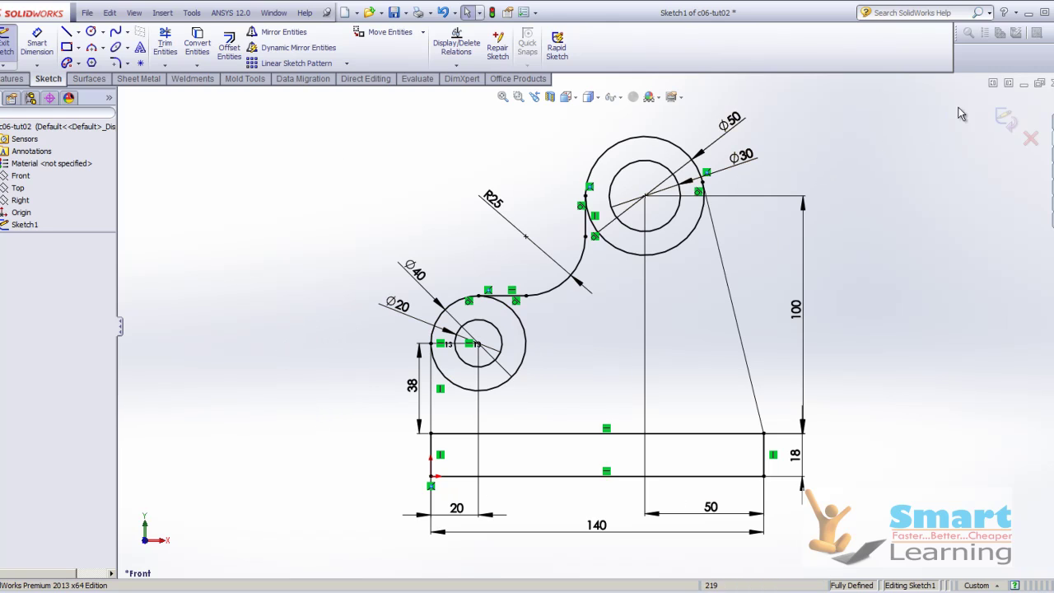
click(1003, 119)
mouse_move(875, 172)
middle_down()
mouse_move(750, 268)
mouse_move(741, 291)
middle_up()
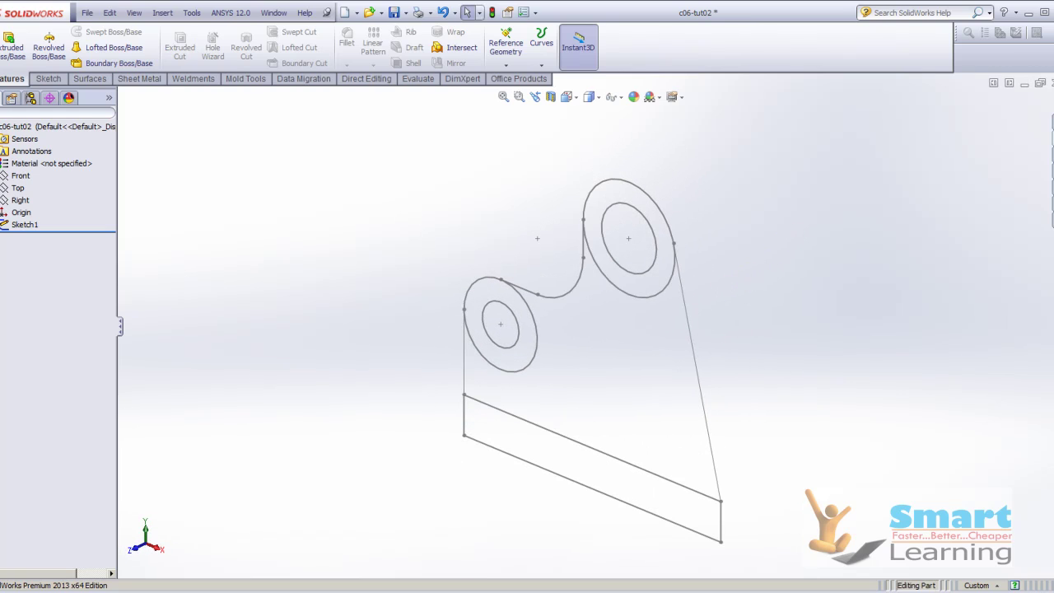
Start a boss extrusion from Sketch1 with Thin Feature off, replacing the open contour selection with the base rectangle region.
click(11, 47)
click(551, 477)
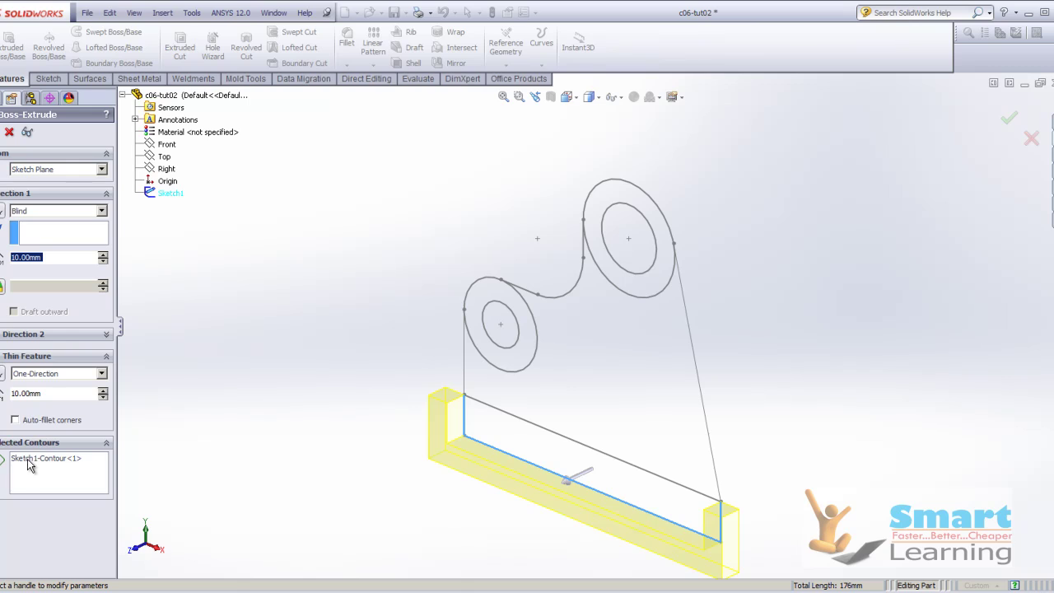
click(10, 357)
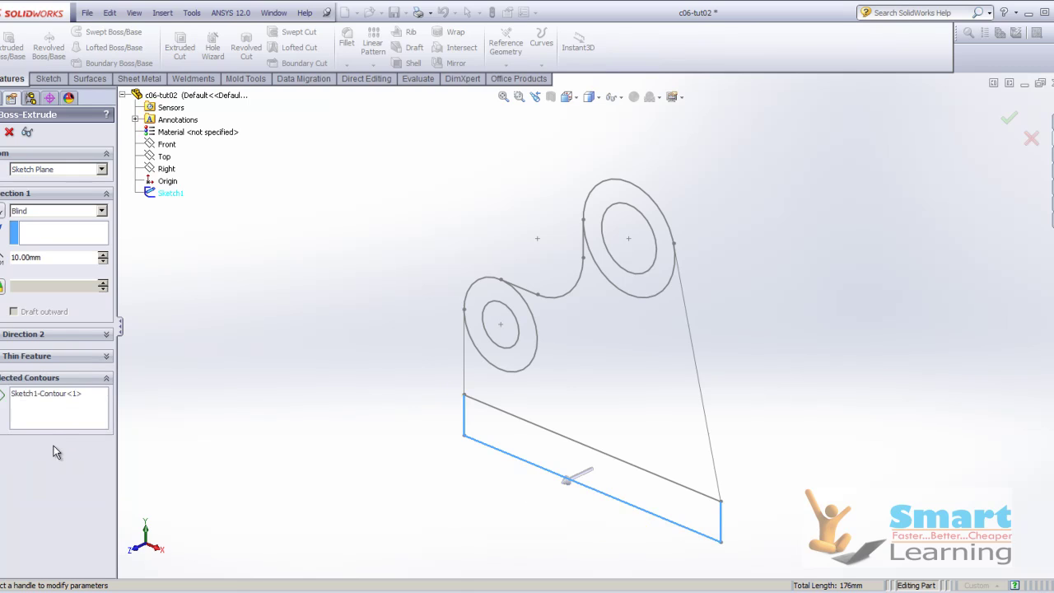
right_click(47, 400)
click(74, 406)
click(539, 449)
key(z)
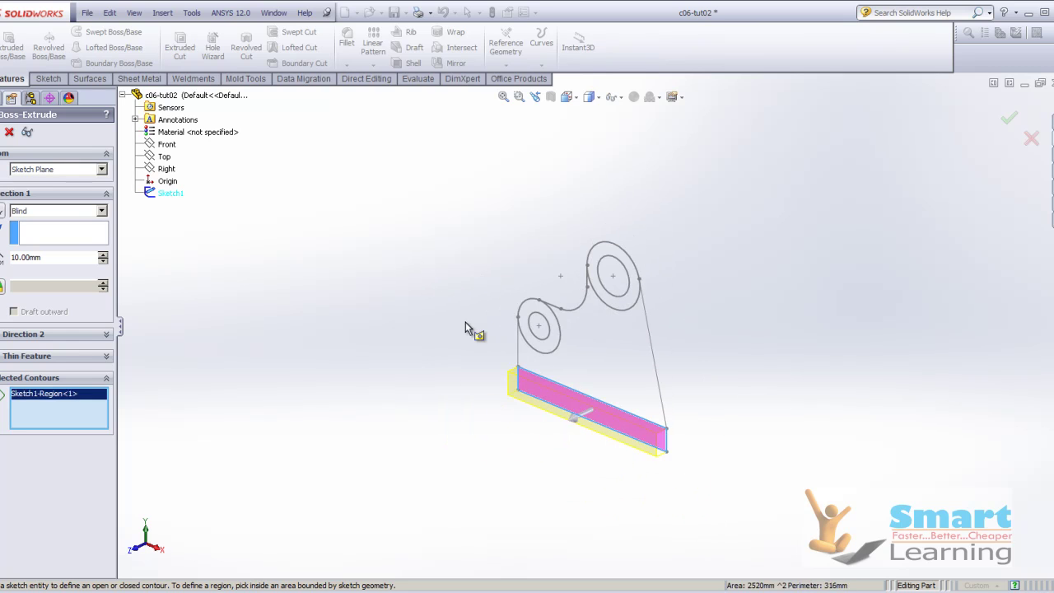
Extrude the base rectangle region 200 mm using the Mid Plane end condition.
click(56, 211)
click(45, 268)
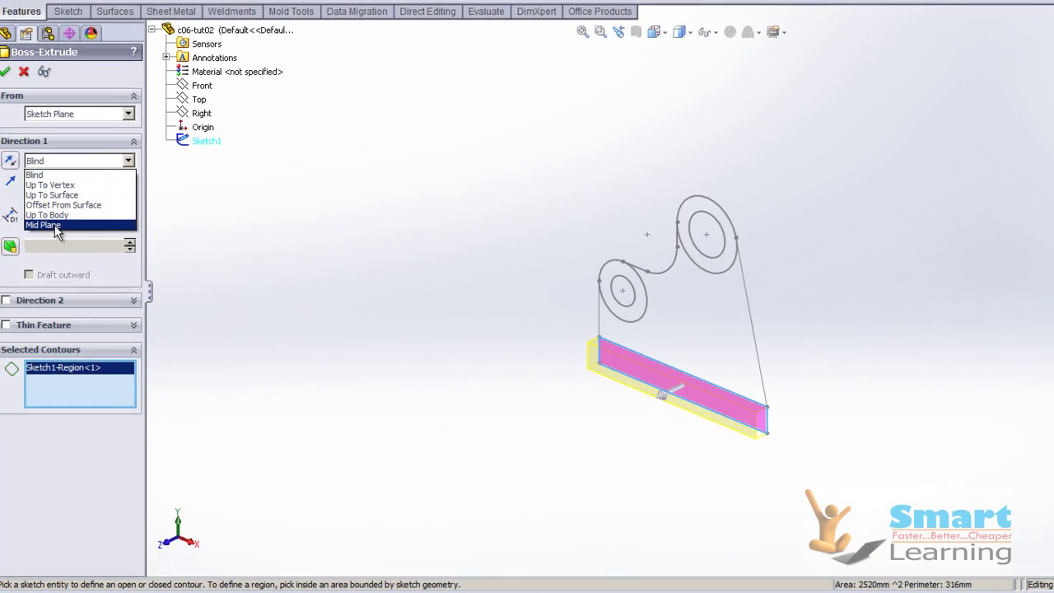
drag(721, 380, 623, 434)
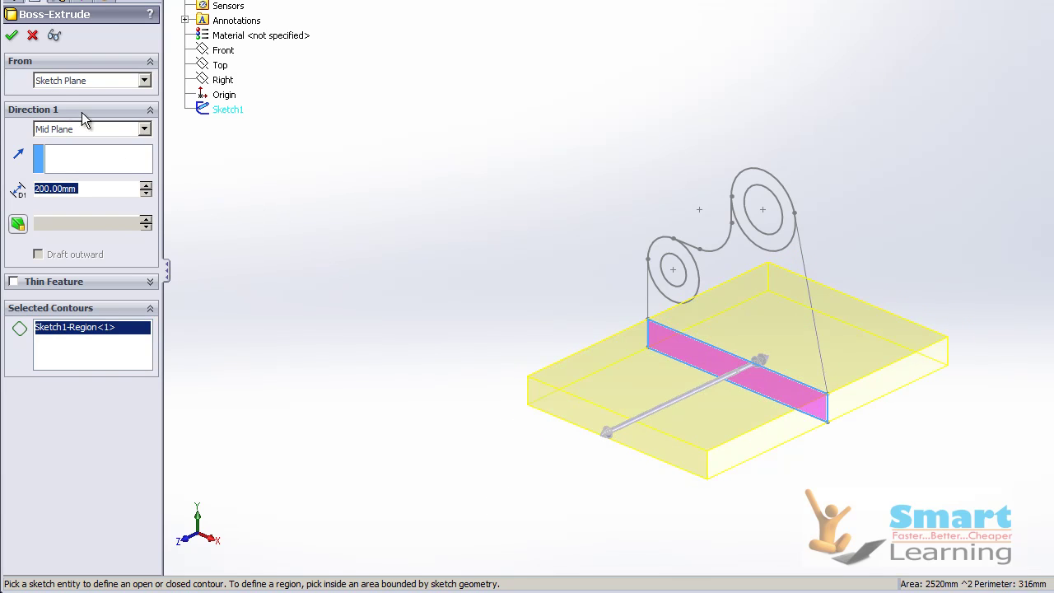
click(12, 36)
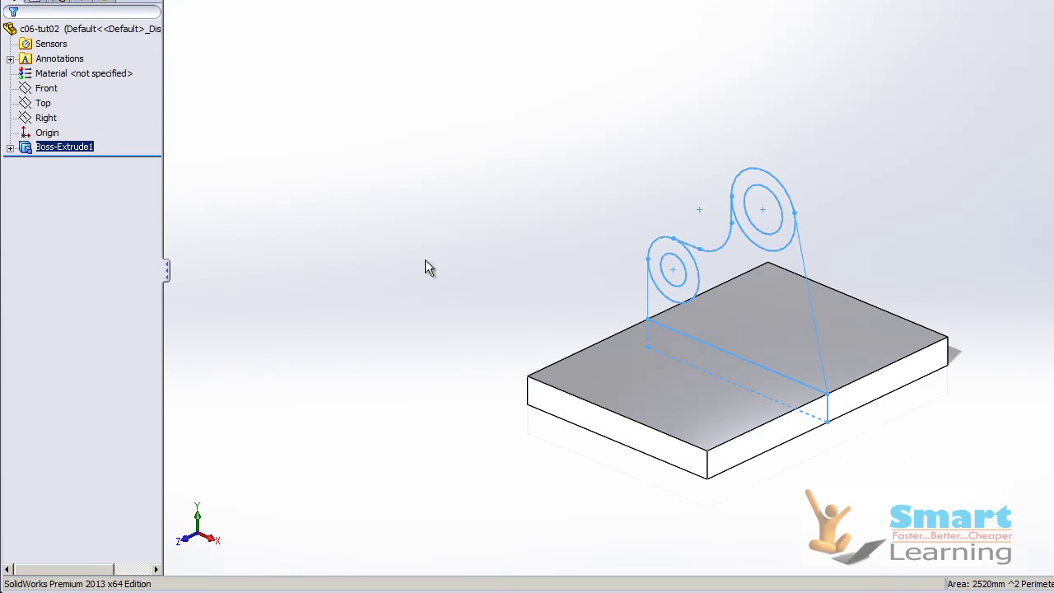
Start another boss extrusion from Sketch1 with Thin Feature off and only the upright plate region as the selected contour.
scroll(759, 321, down, 3)
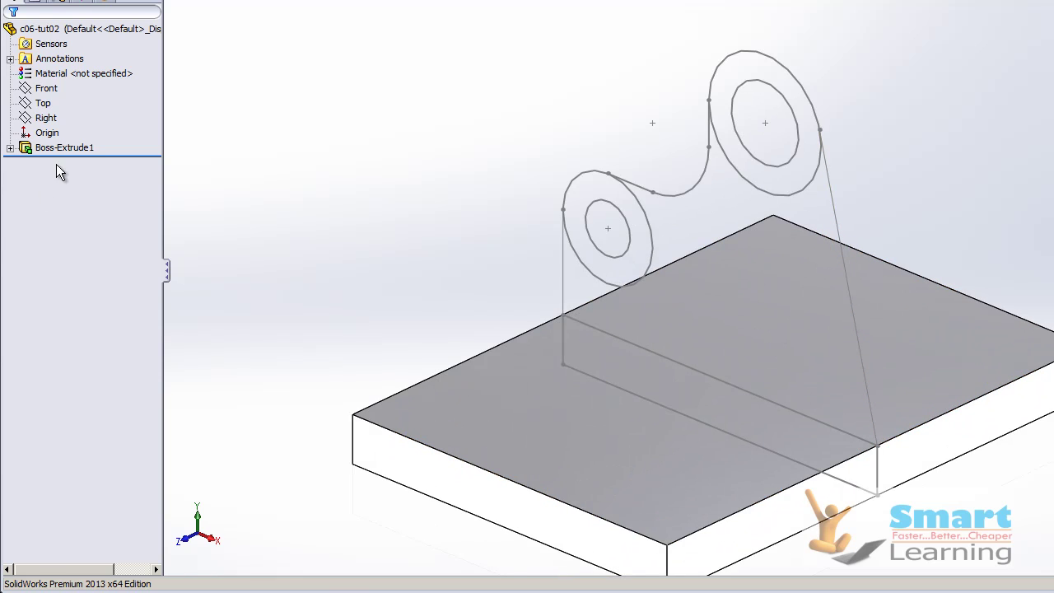
click(83, 1)
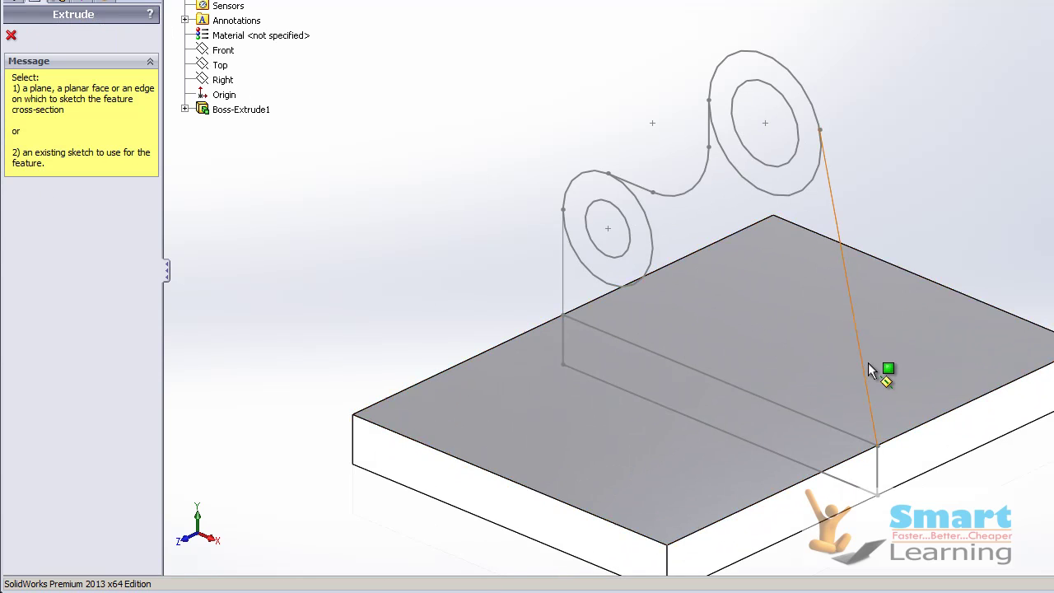
click(851, 228)
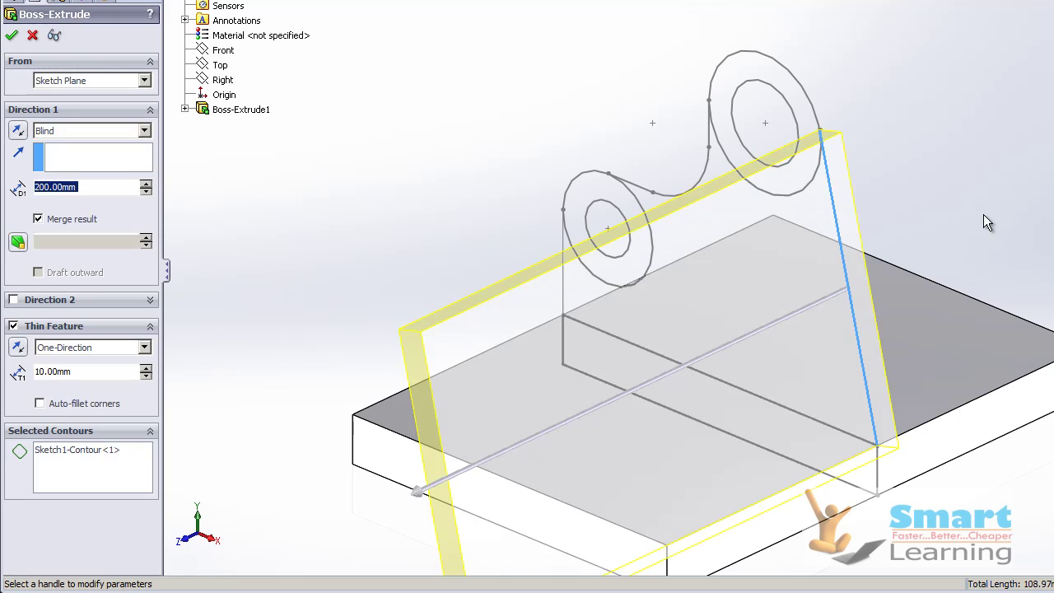
click(31, 330)
right_click(53, 372)
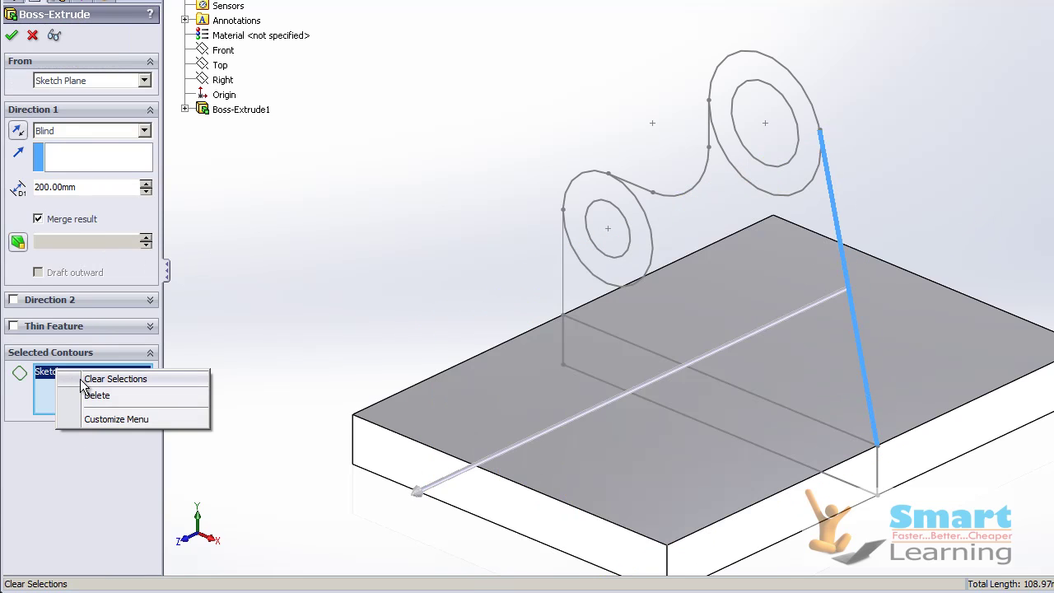
click(102, 381)
click(789, 323)
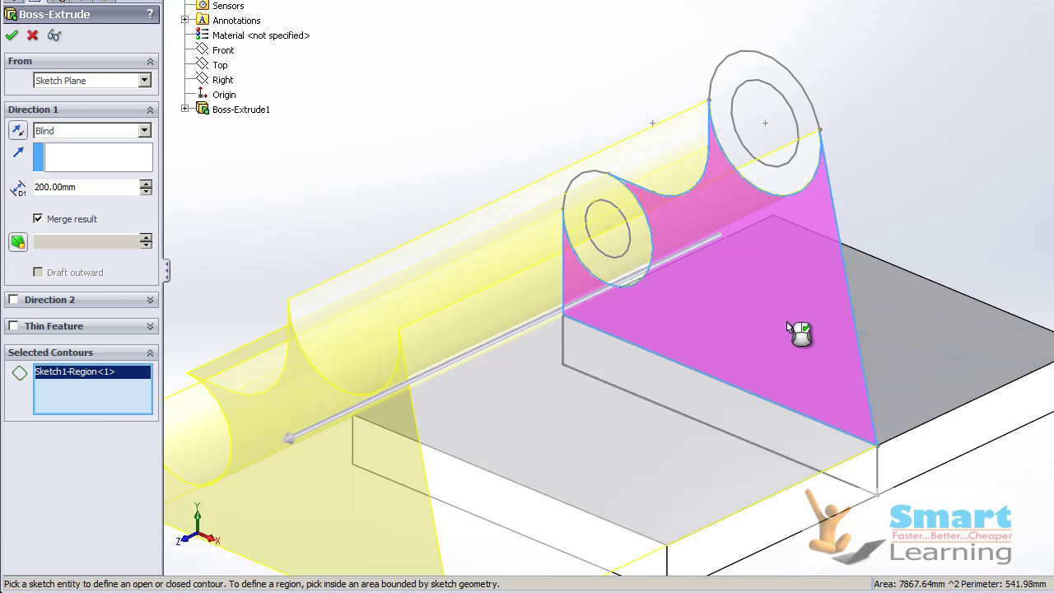
Extrude the upright plate region 21 mm using the Mid Plane end condition.
click(55, 133)
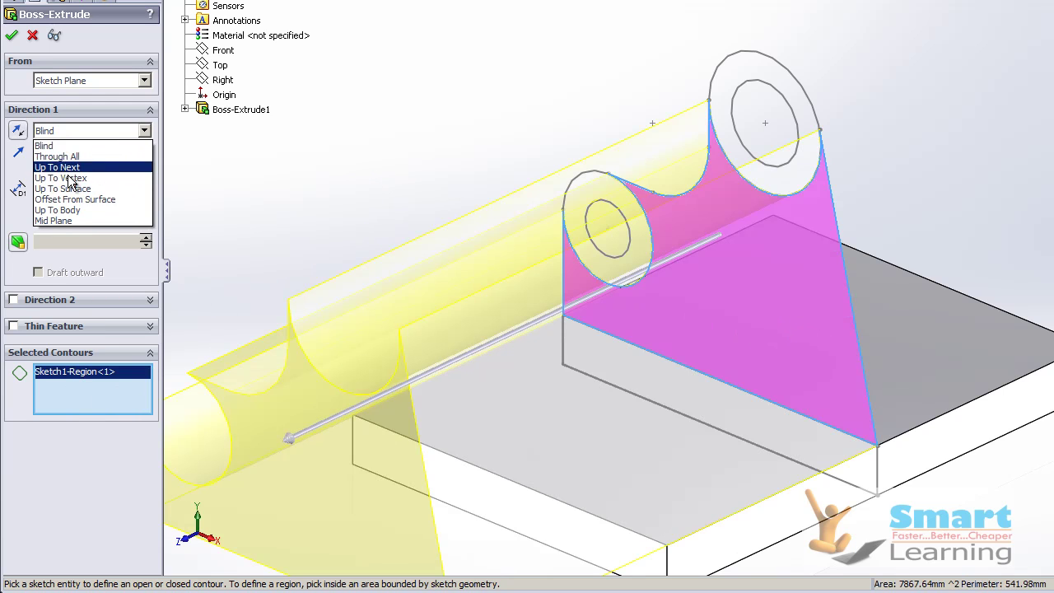
click(66, 224)
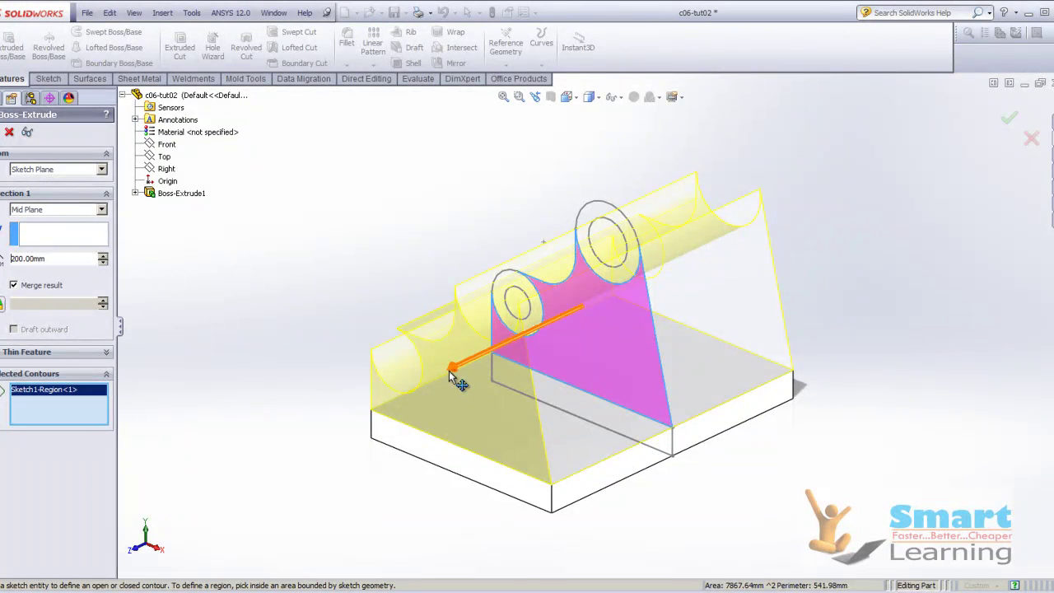
drag(449, 370, 614, 330)
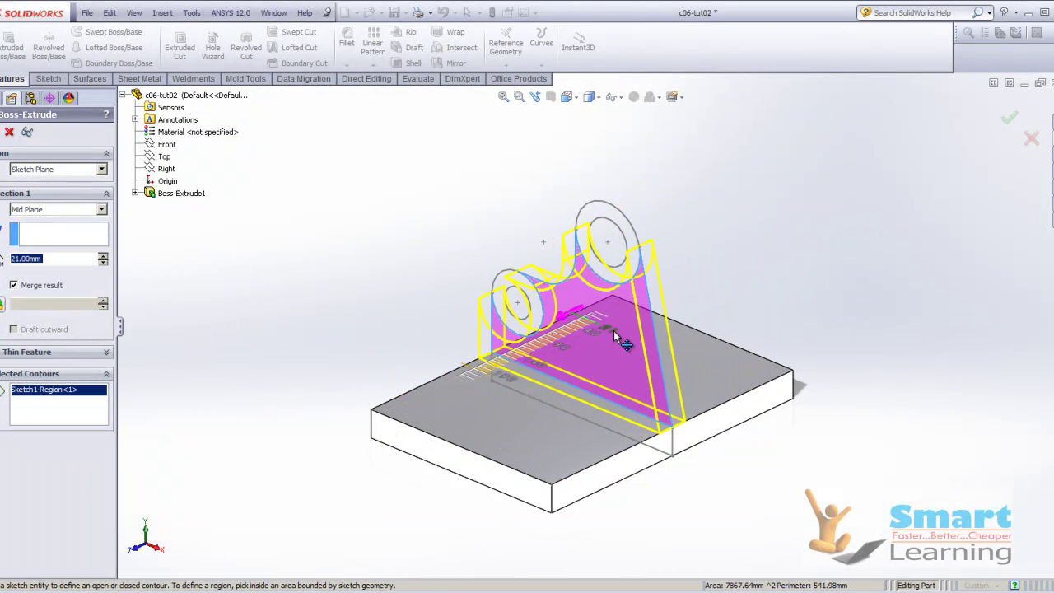
click(1, 133)
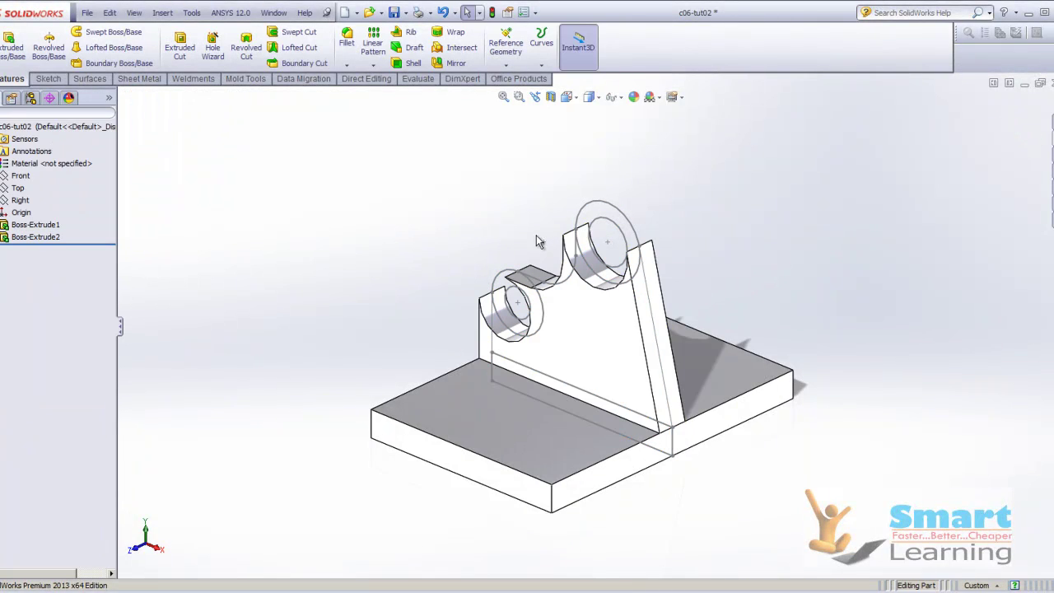
Edit the upright plate's extrusion to use the Blind end condition.
scroll(482, 239, down, 3)
click(35, 236)
right_click(29, 236)
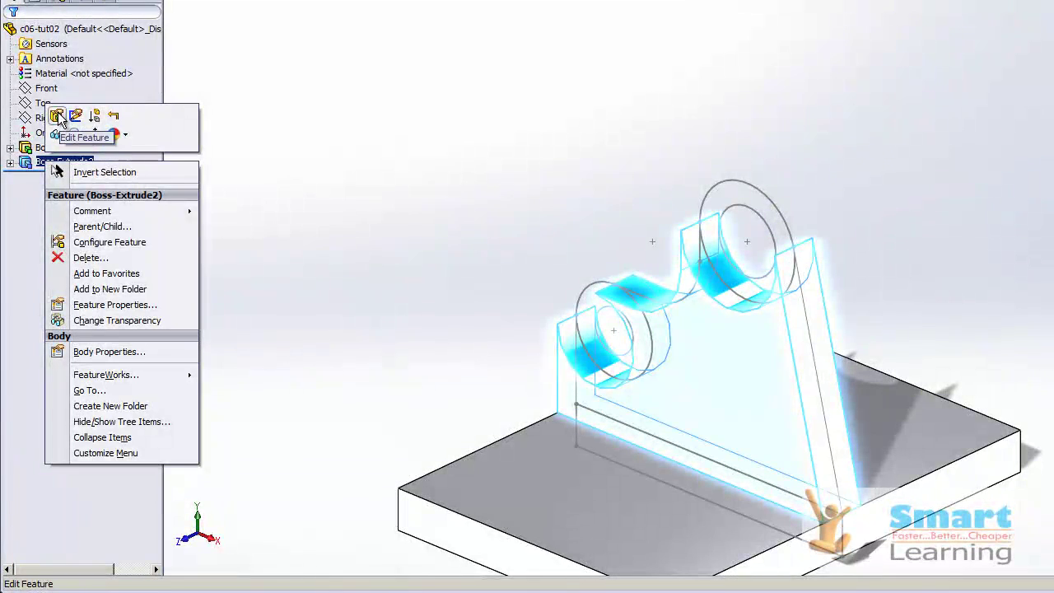
click(57, 116)
click(91, 130)
click(51, 143)
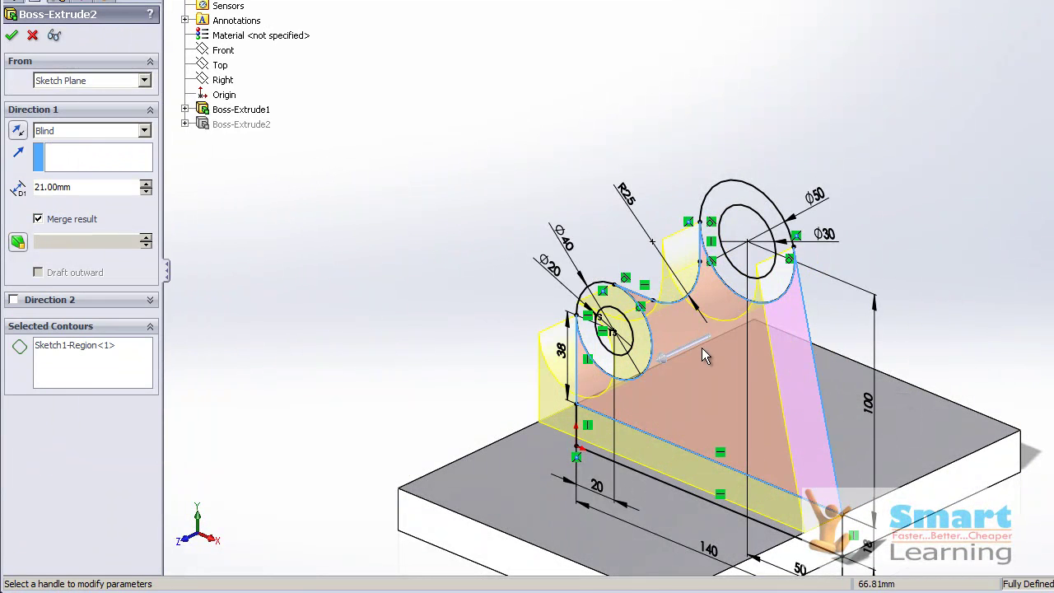
click(12, 36)
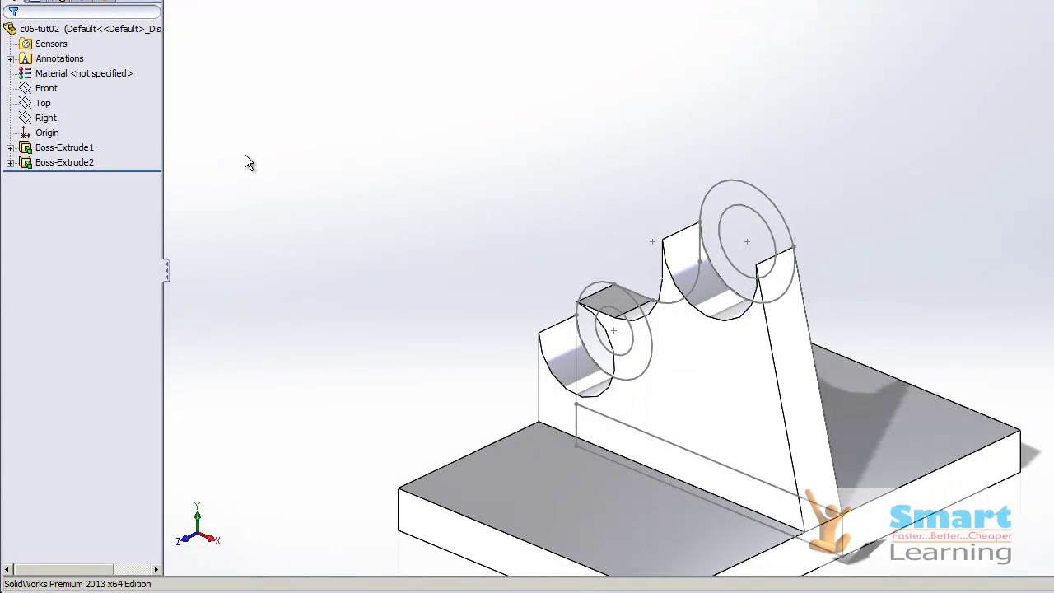
Extrude the ring region between the 50 mm and 30 mm circles of Sketch1 as a 46 mm Blind boss.
click(31, 1)
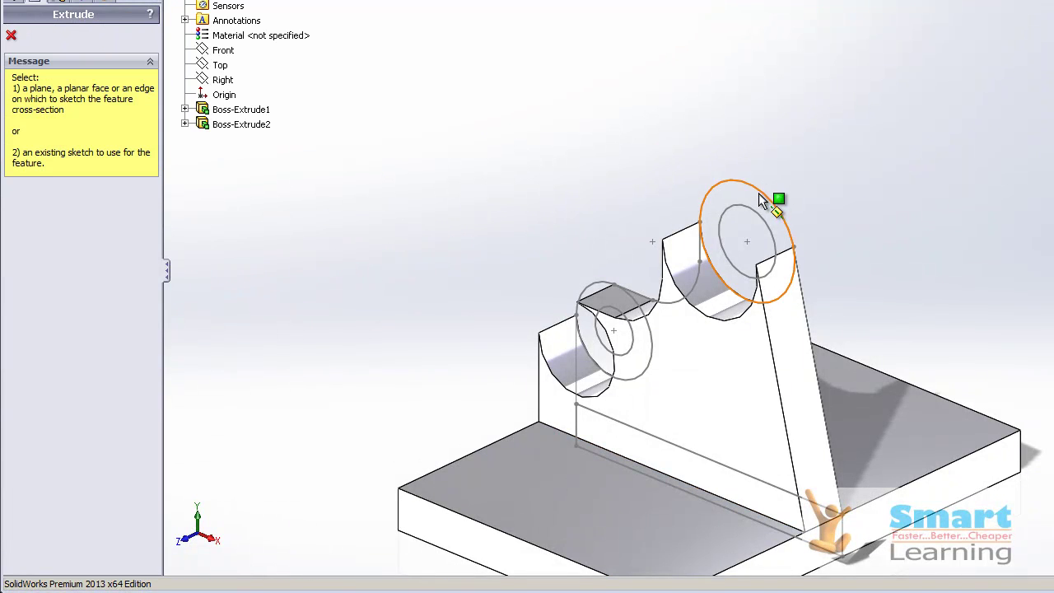
click(752, 189)
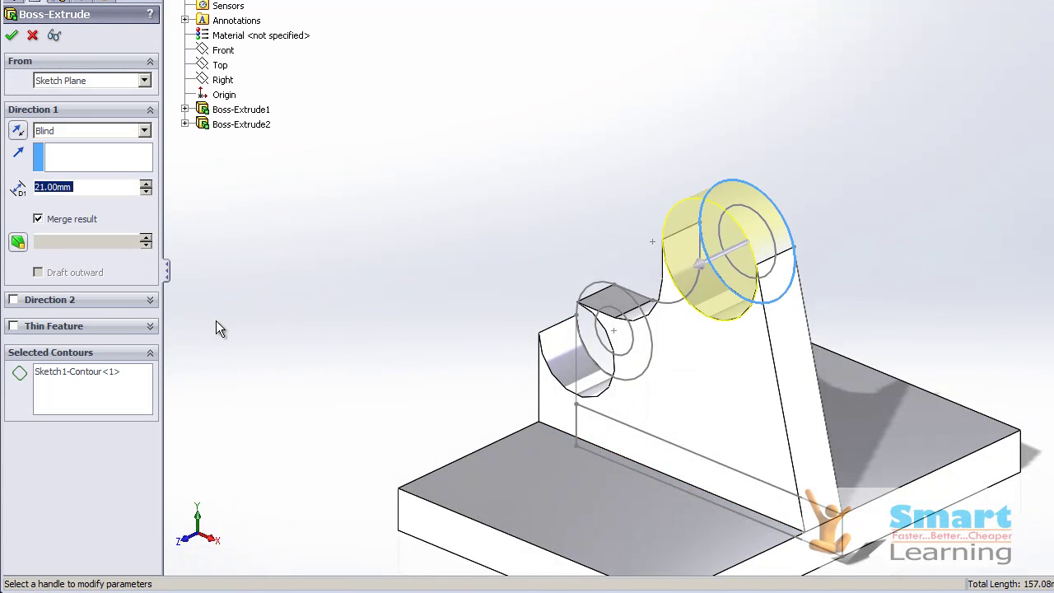
right_click(62, 376)
click(82, 393)
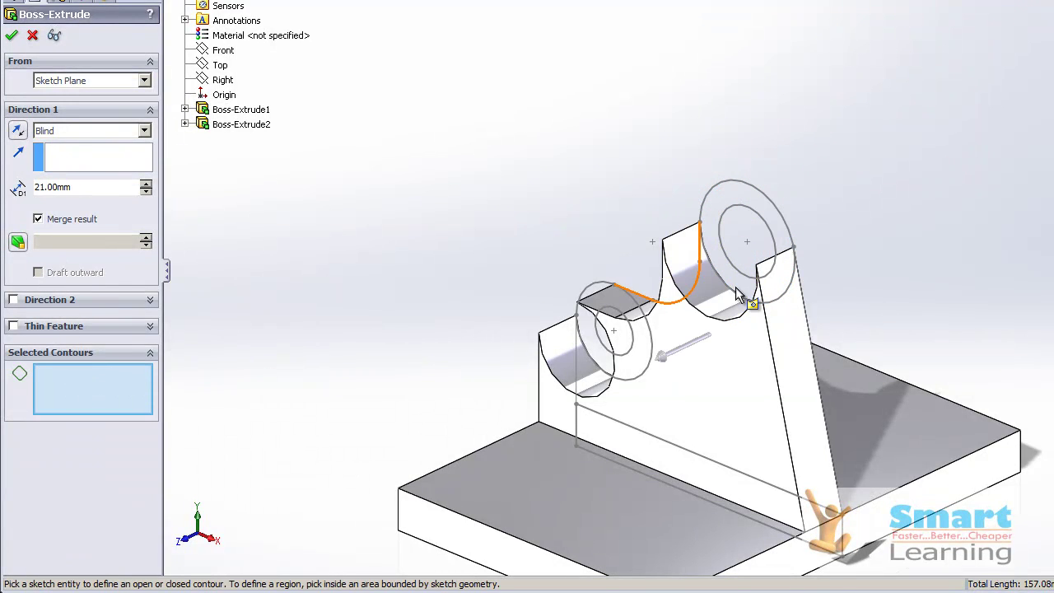
click(744, 212)
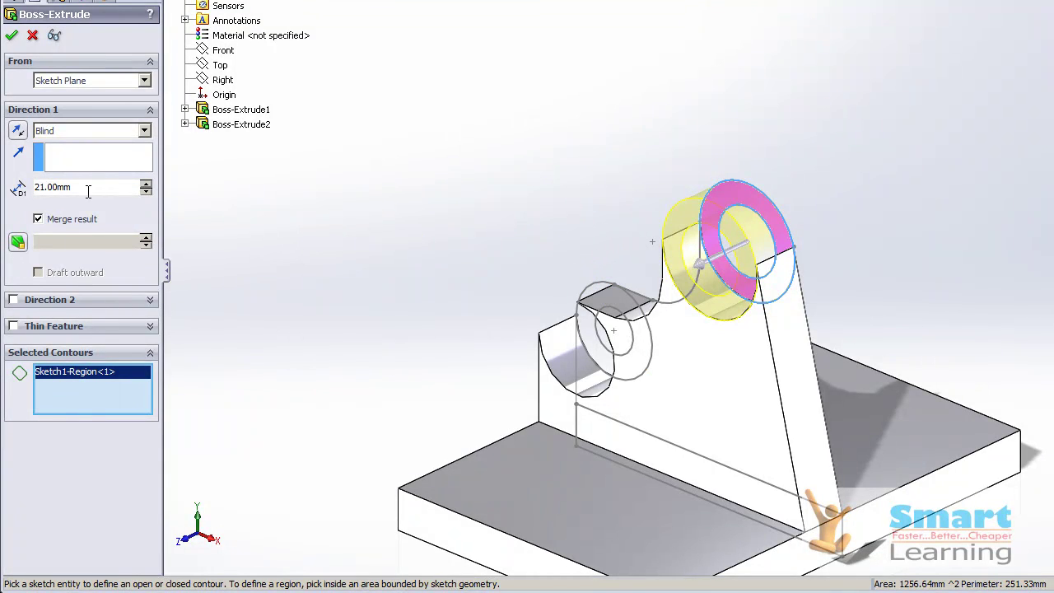
drag(704, 262, 679, 296)
click(11, 35)
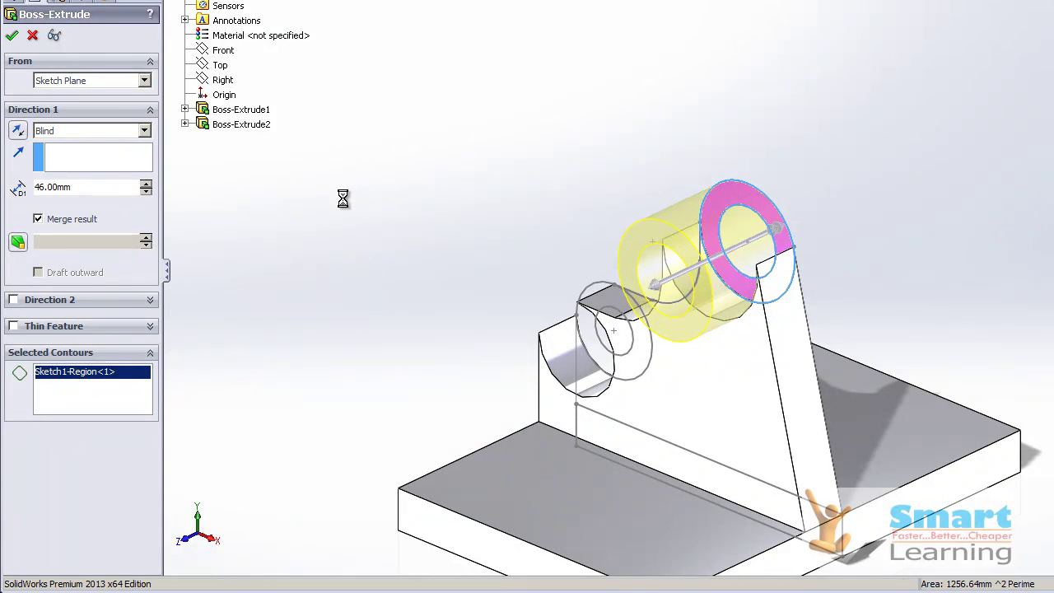
click(430, 262)
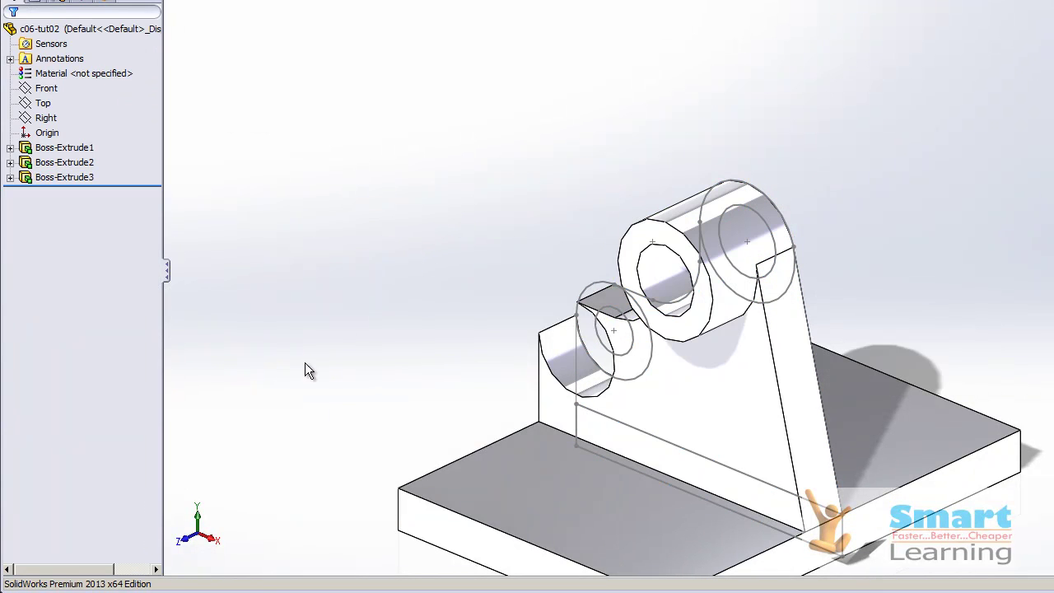
Extrude the ring region between the 40 mm and 20 mm circles of Sketch1 as a 26 mm Blind boss.
mouse_move(487, 284)
middle_down()
mouse_move(566, 259)
mouse_move(545, 213)
middle_up()
click(543, 341)
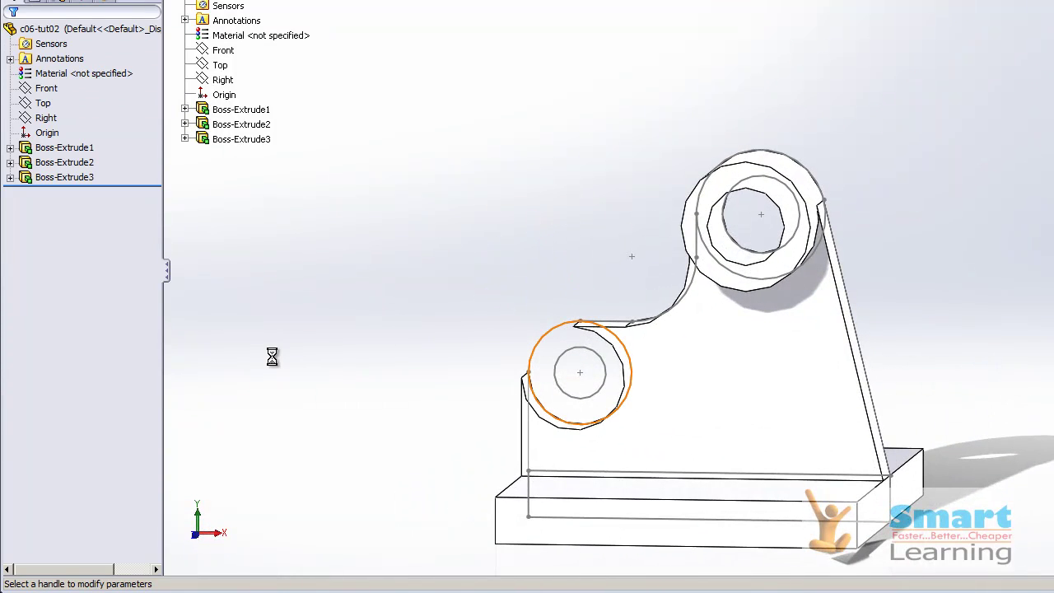
right_click(92, 369)
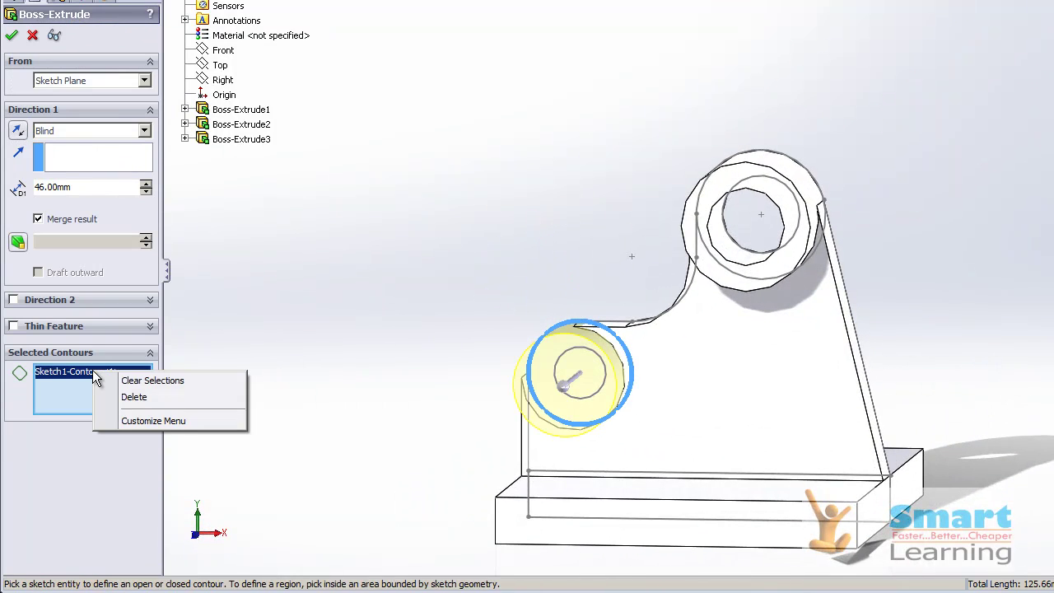
click(136, 382)
click(550, 346)
mouse_move(400, 358)
middle_down()
mouse_move(483, 348)
mouse_move(531, 376)
middle_up()
drag(539, 399, 554, 370)
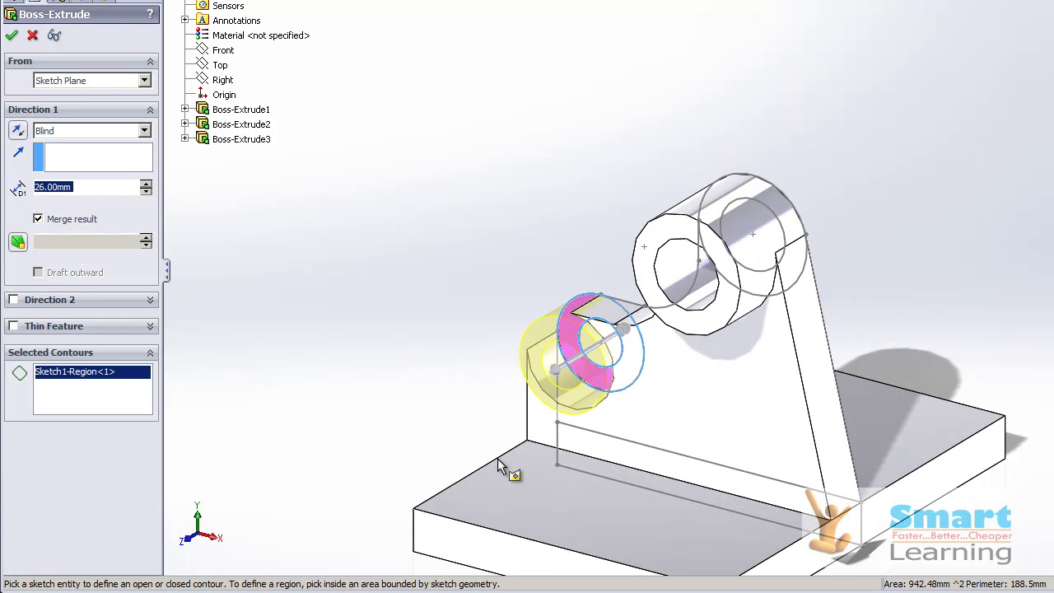
click(11, 35)
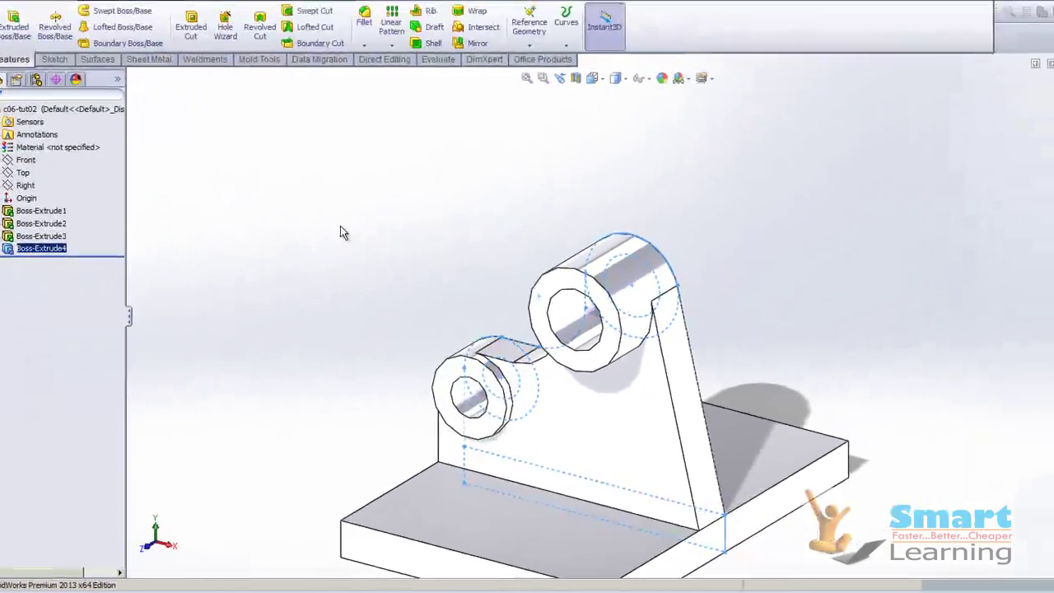
Start an extruded-cut sketch on the base's right end face and draw a rectangle about 162 by 7 mm up from its bottom edge.
scroll(618, 513, down, 5)
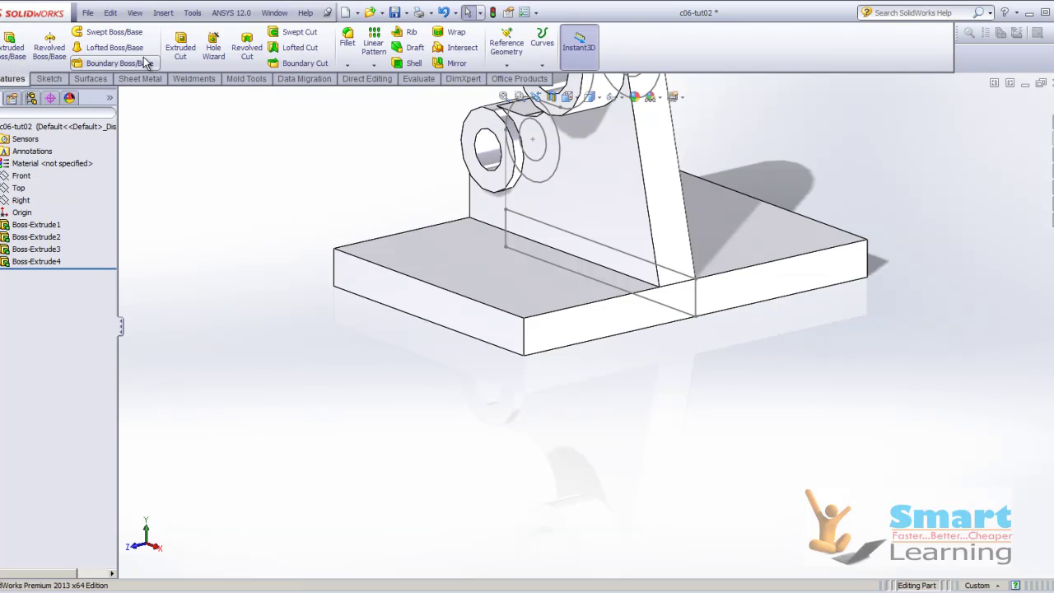
click(183, 51)
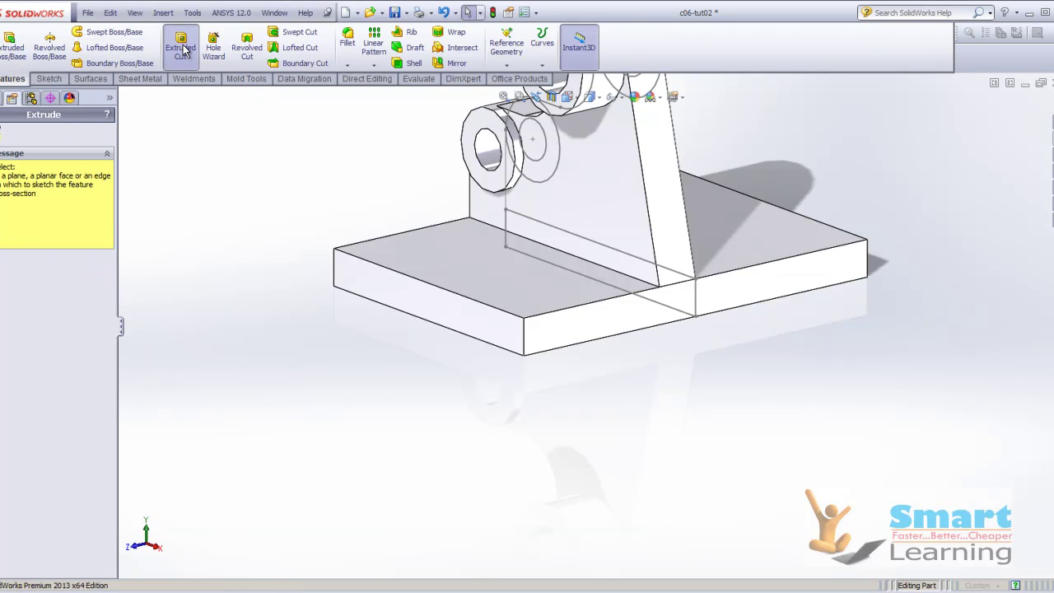
click(636, 321)
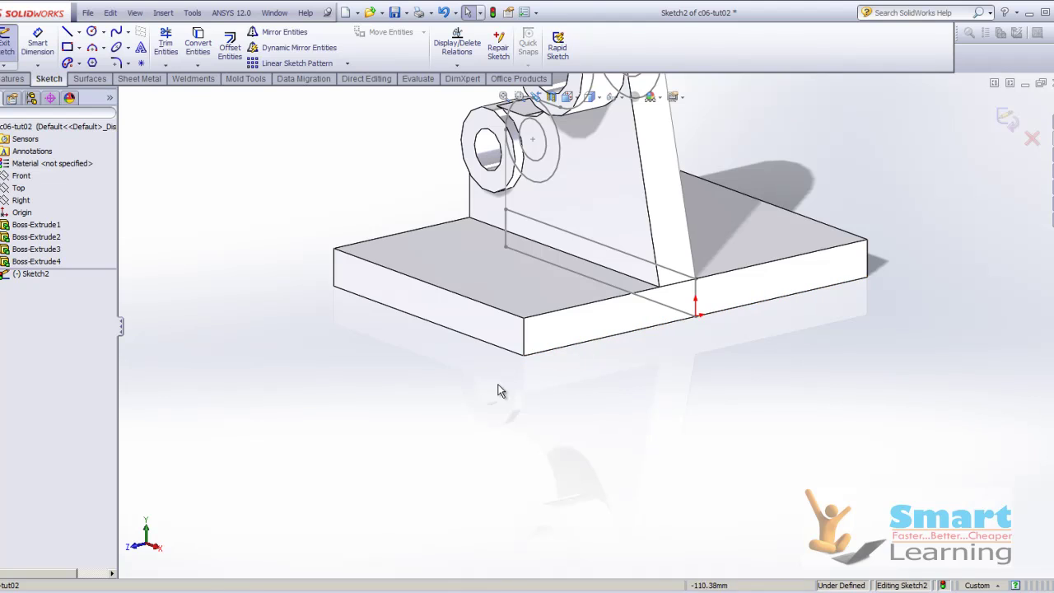
key(z)
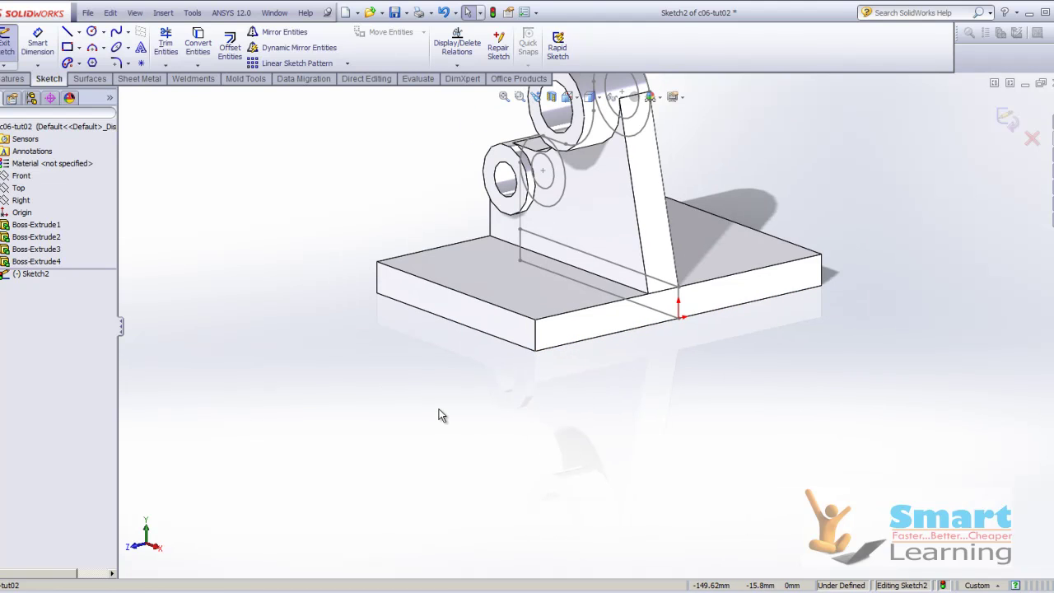
key(space)
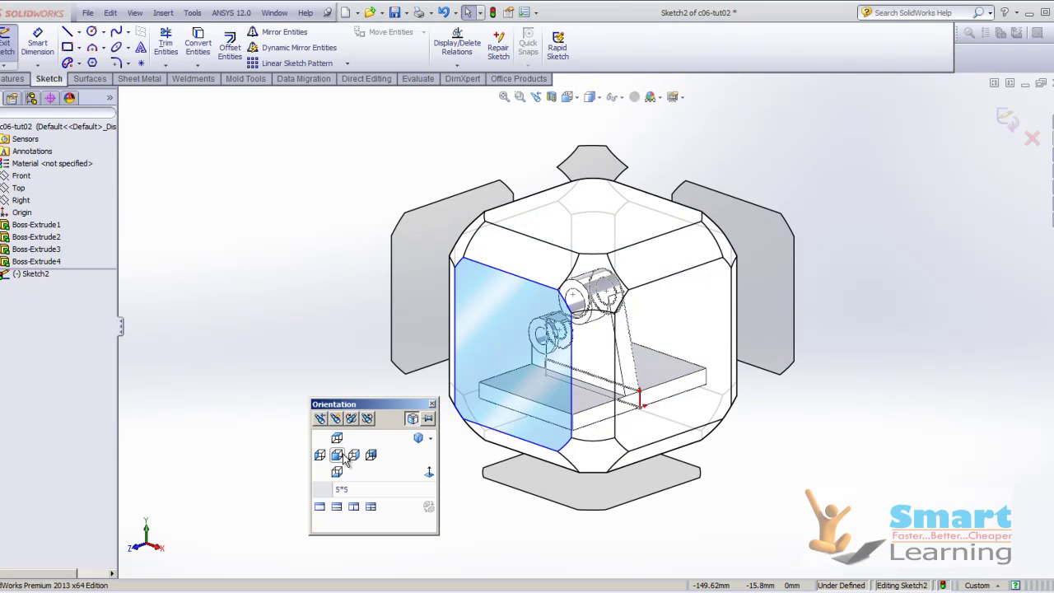
click(696, 316)
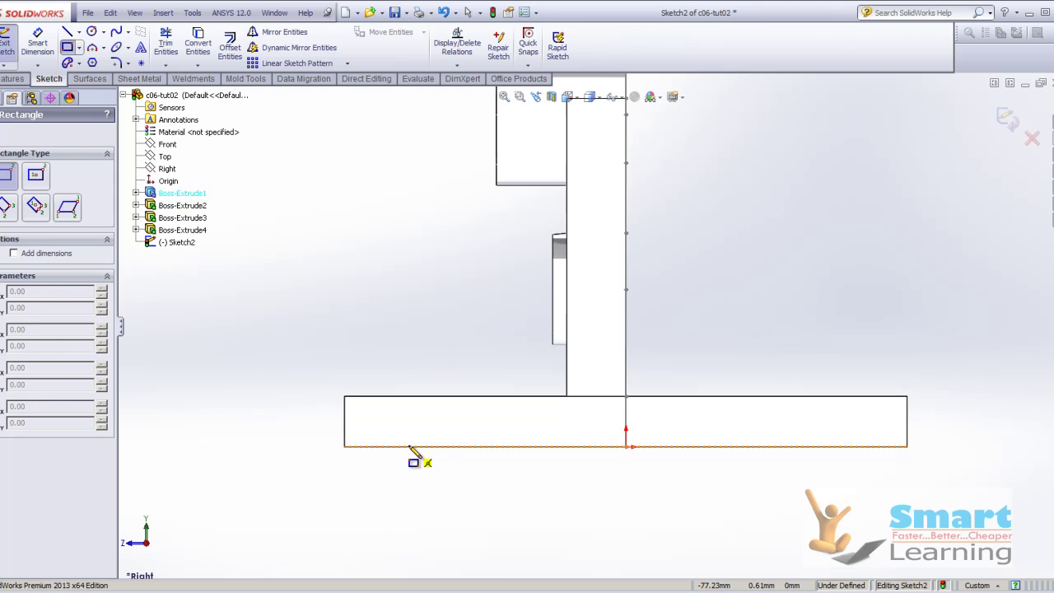
click(409, 446)
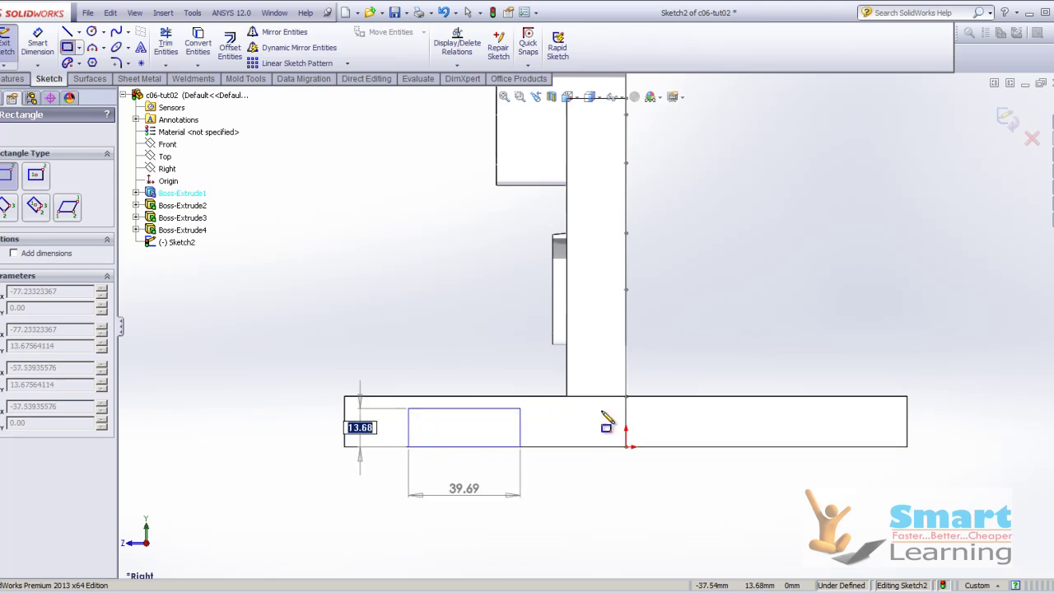
click(863, 427)
key(Escape)
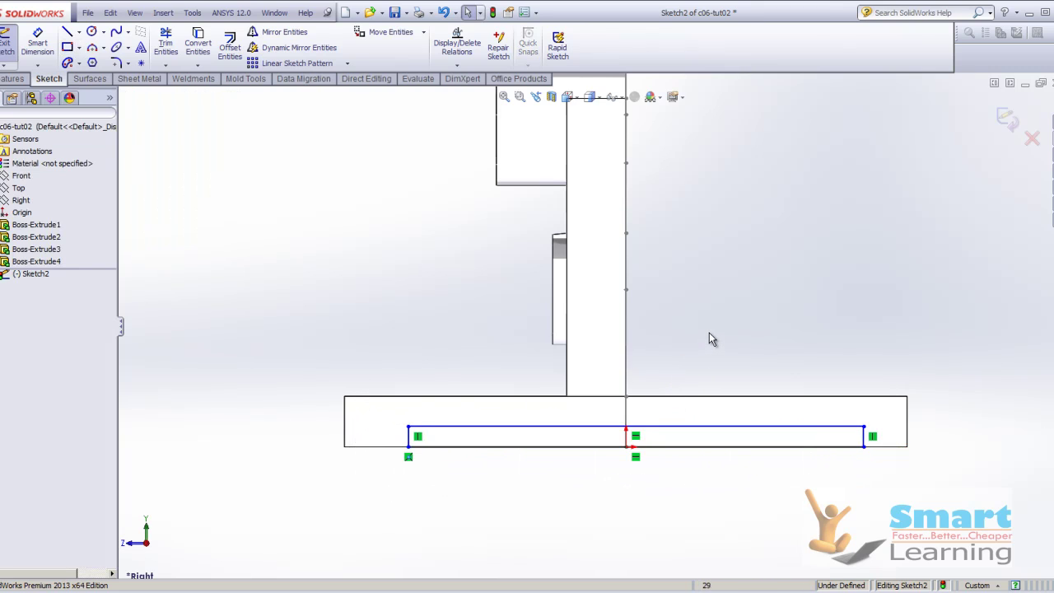
Dimension the slot rectangle's length and height.
click(38, 44)
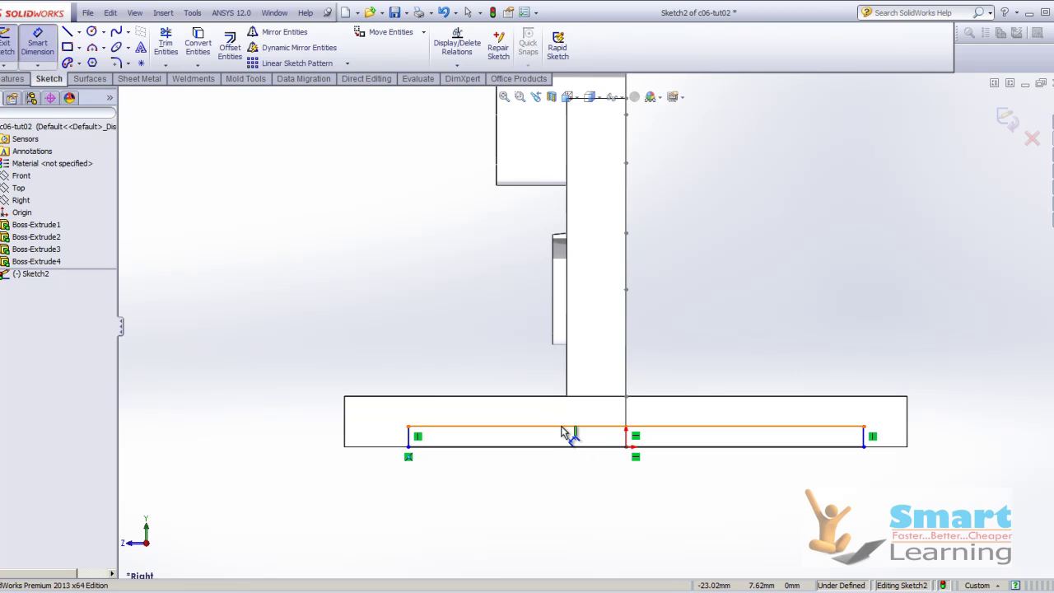
click(562, 426)
click(576, 491)
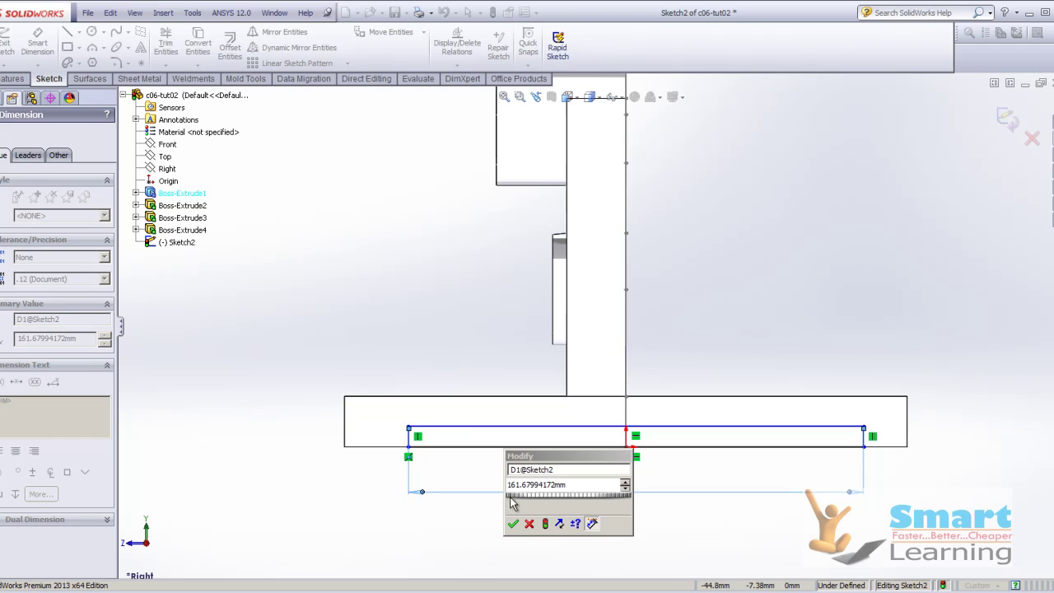
click(512, 524)
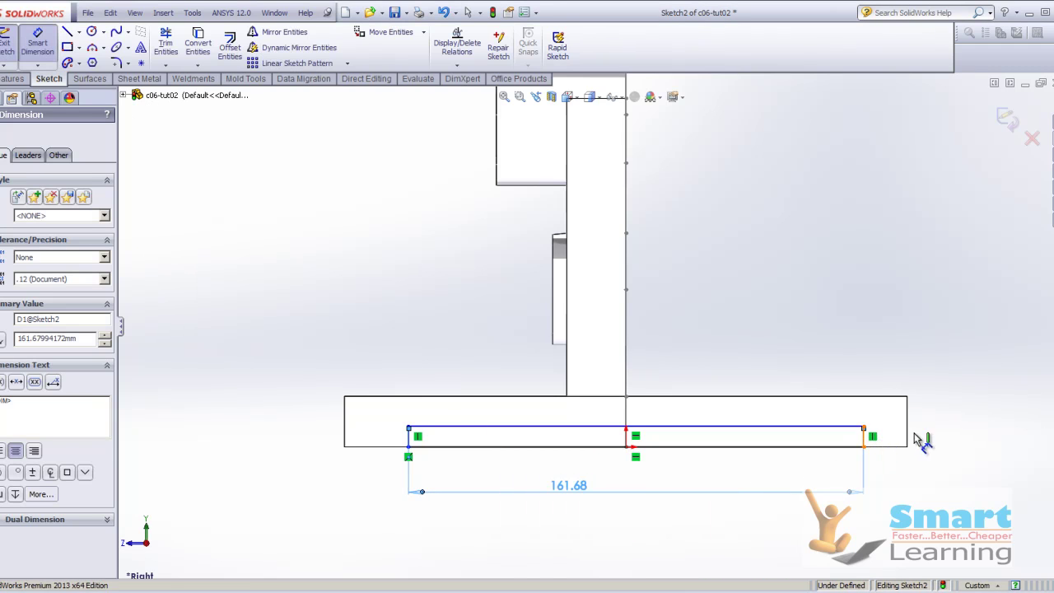
click(907, 435)
click(936, 442)
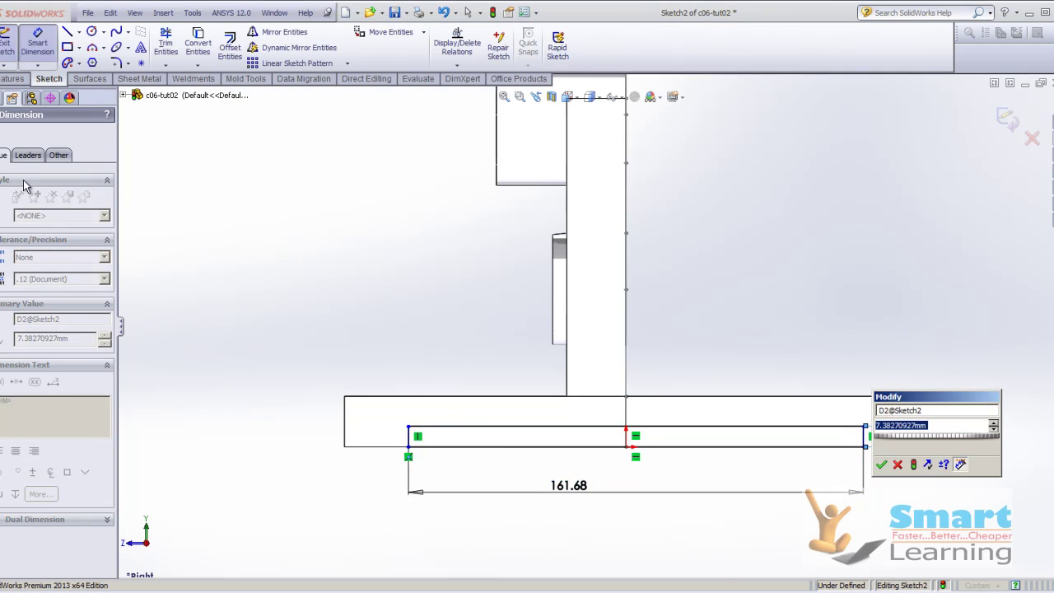
key(Return)
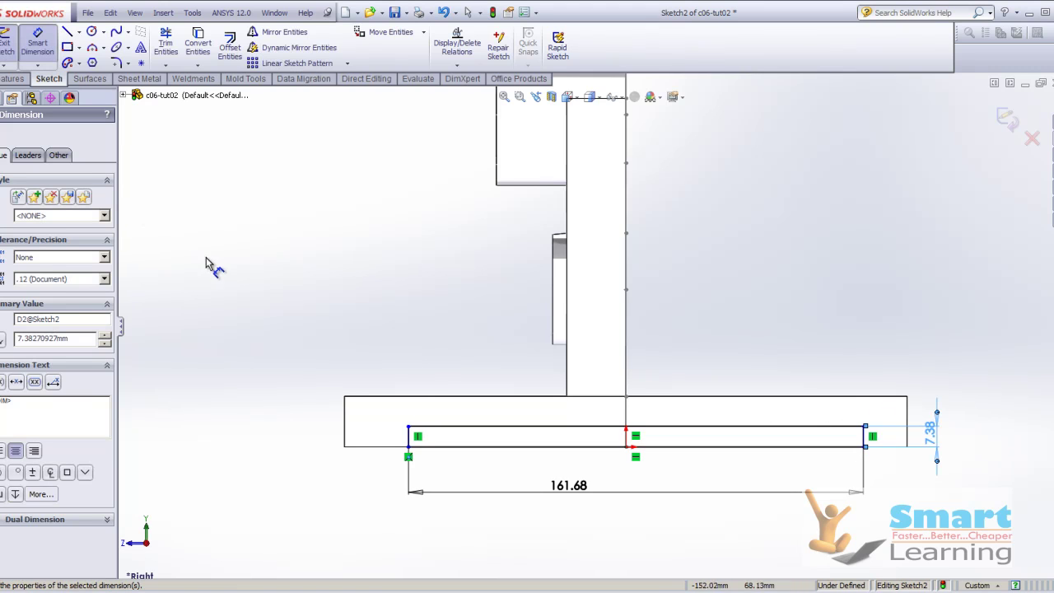
Set the slot rectangle's length to 150 mm and its height to 5 mm.
double_click(586, 485)
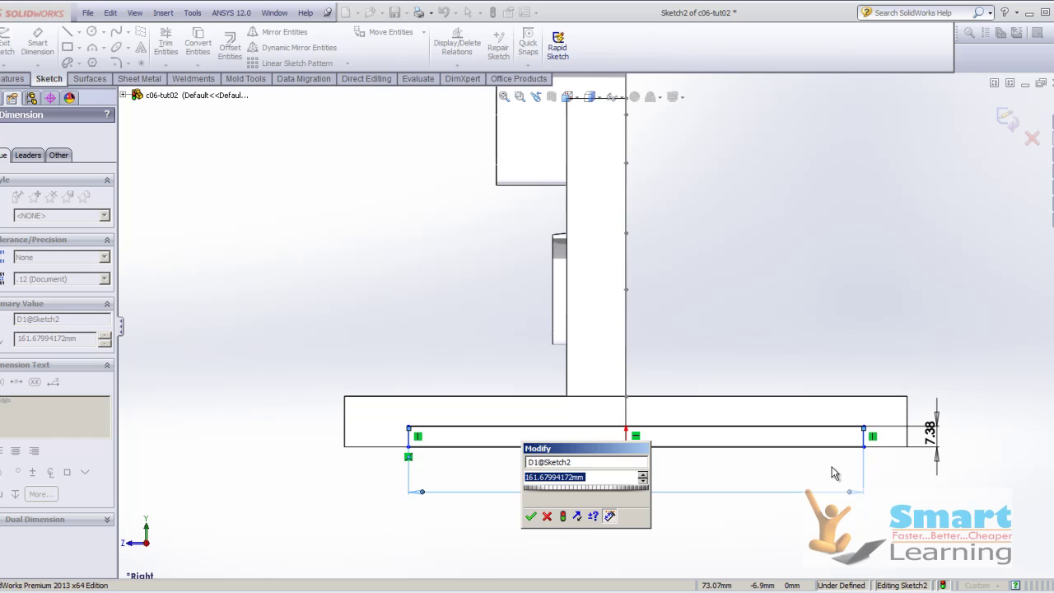
text(150)
key(Return)
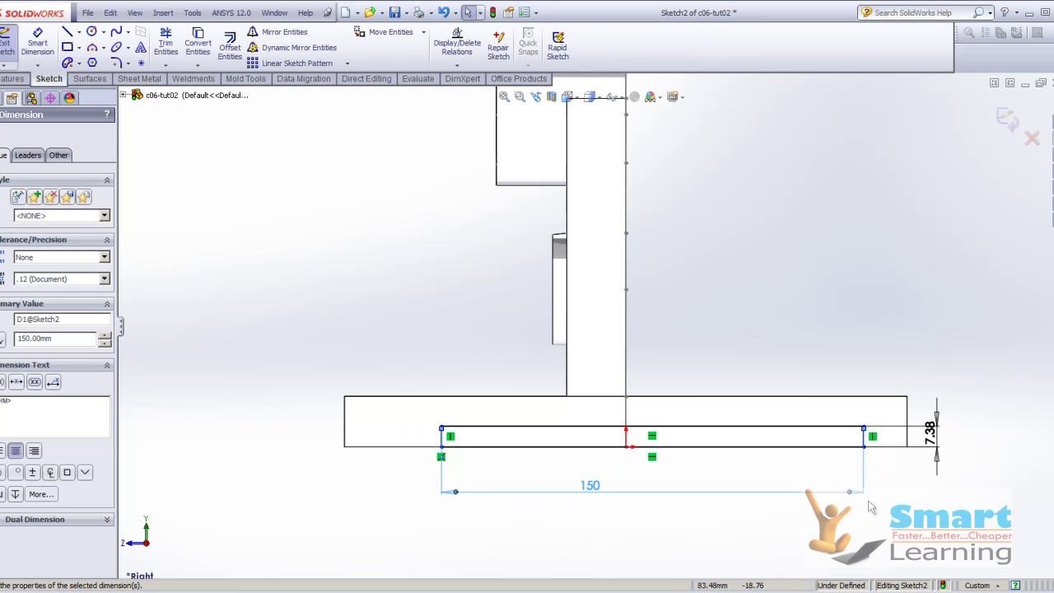
double_click(932, 437)
text(5)
key(Return)
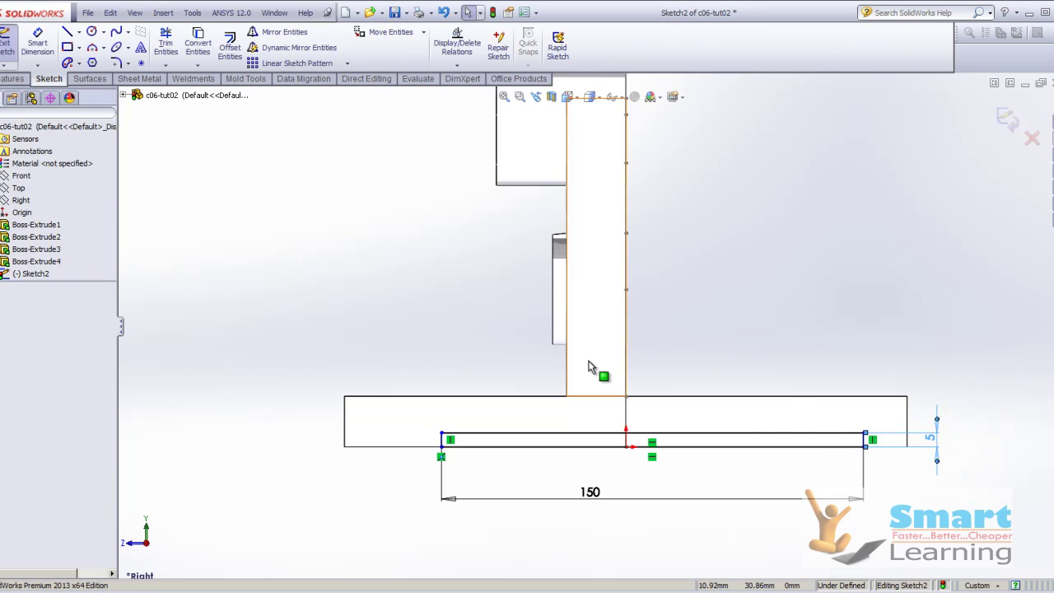
Cut the rectangle through the underside of the base using the Through All end condition.
scroll(595, 368, up, 3)
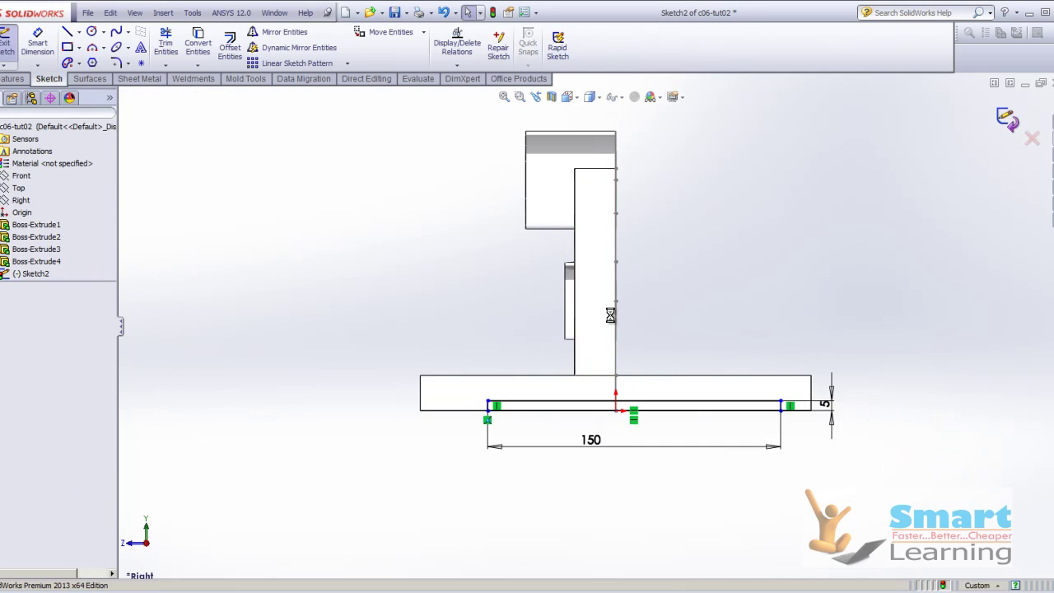
key(e)
middle_drag(467, 333, 451, 378)
click(57, 210)
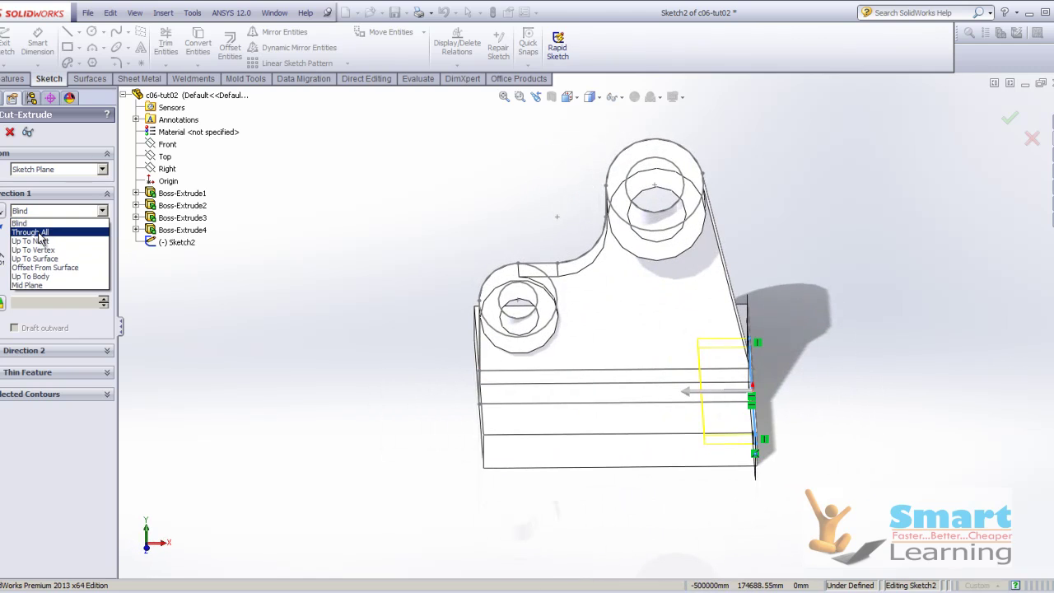
click(41, 233)
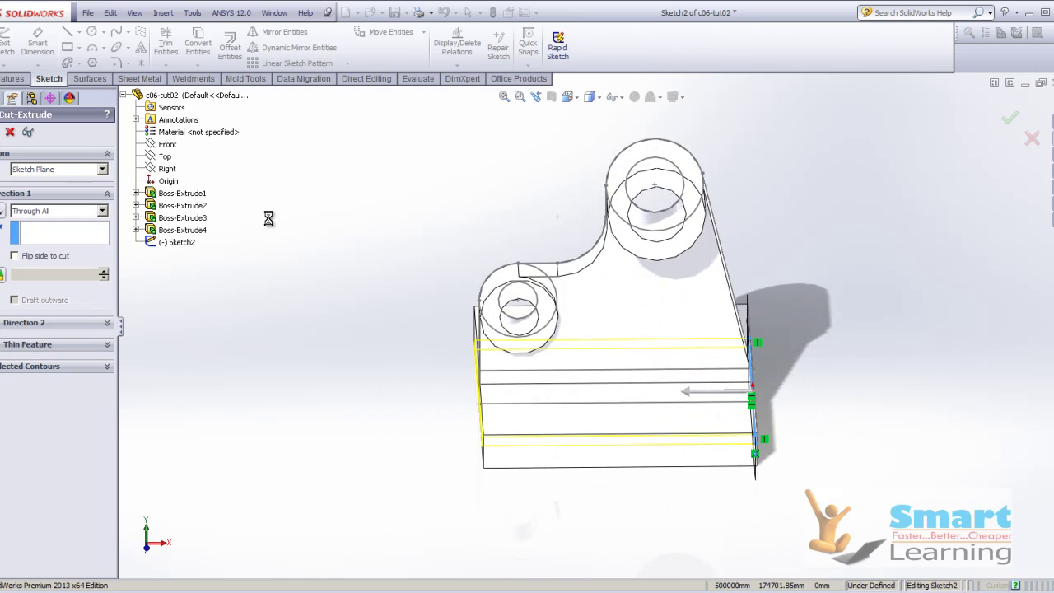
key(Return)
middle_drag(400, 296, 440, 418)
scroll(471, 356, up, 3)
scroll(472, 356, down, 2)
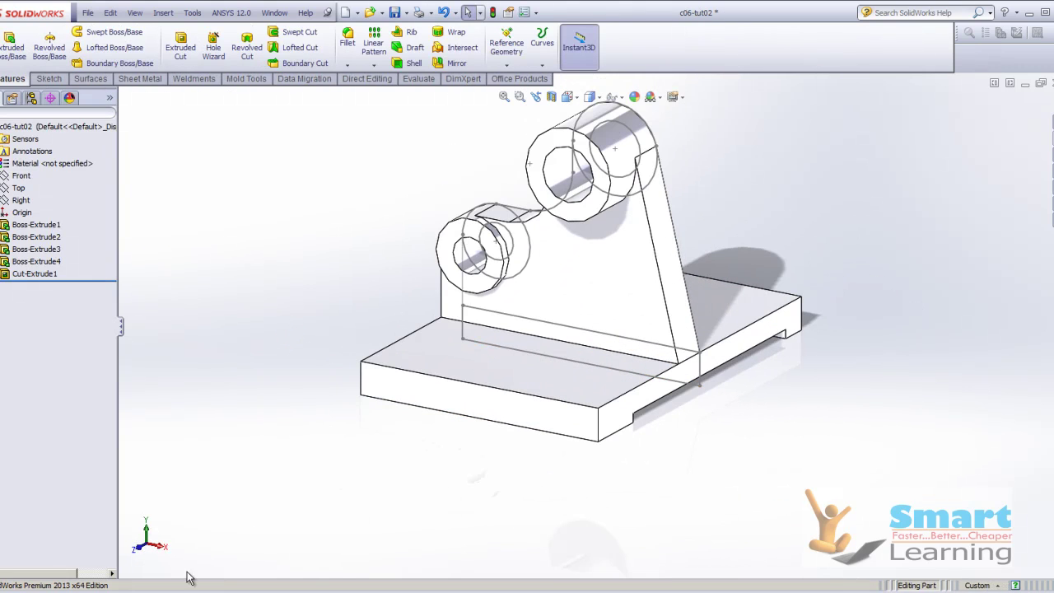
Switch to the PowerPoint slide show and review the tutorial slides for the sketch, contour extrusions, recess and four base holes.
click(294, 579)
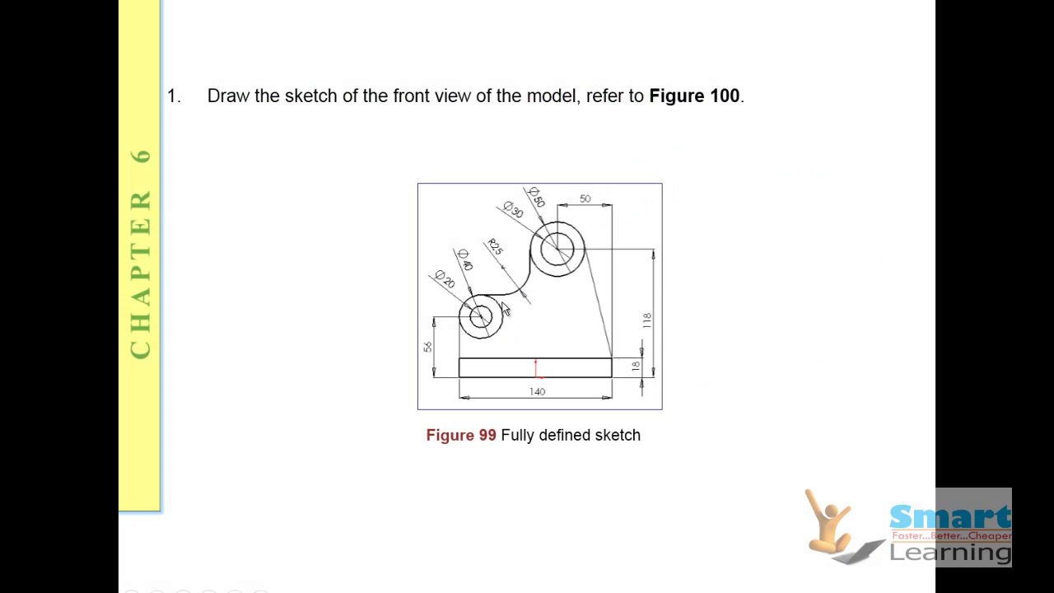
click(579, 369)
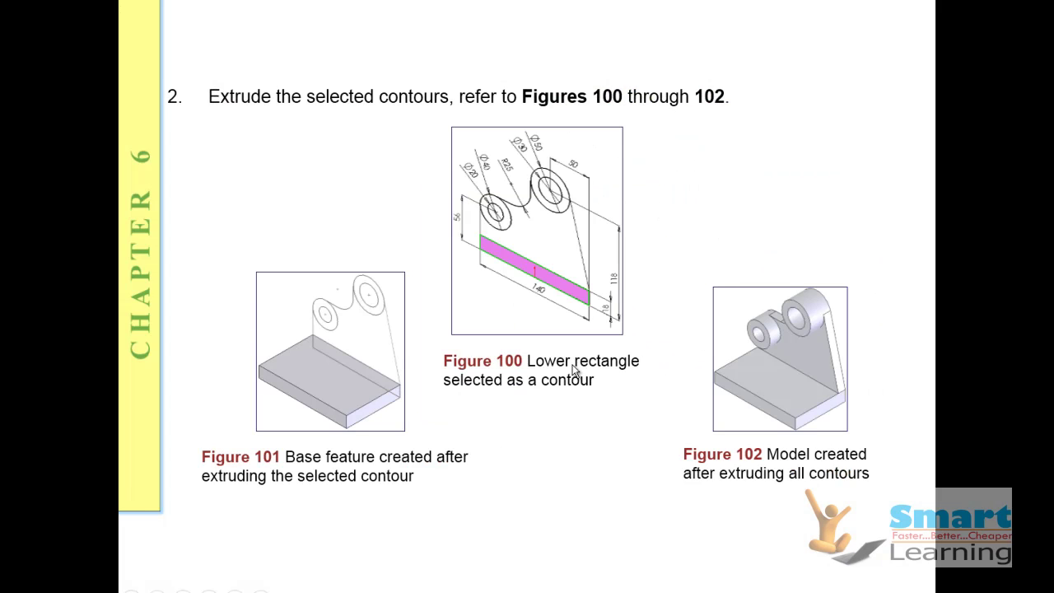
click(575, 370)
click(575, 370)
scroll(384, 384, up, 1)
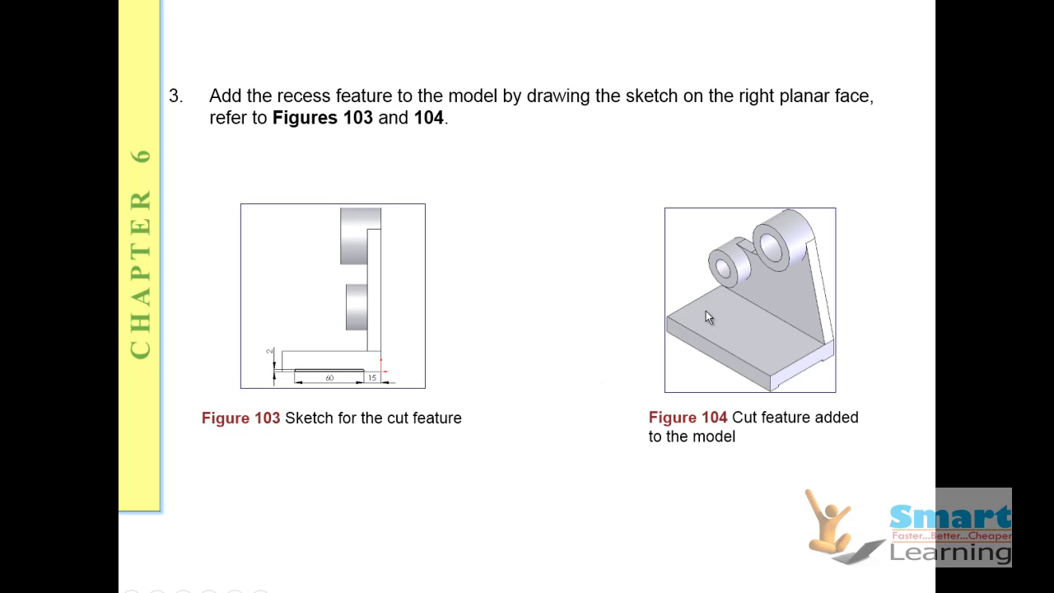
click(691, 382)
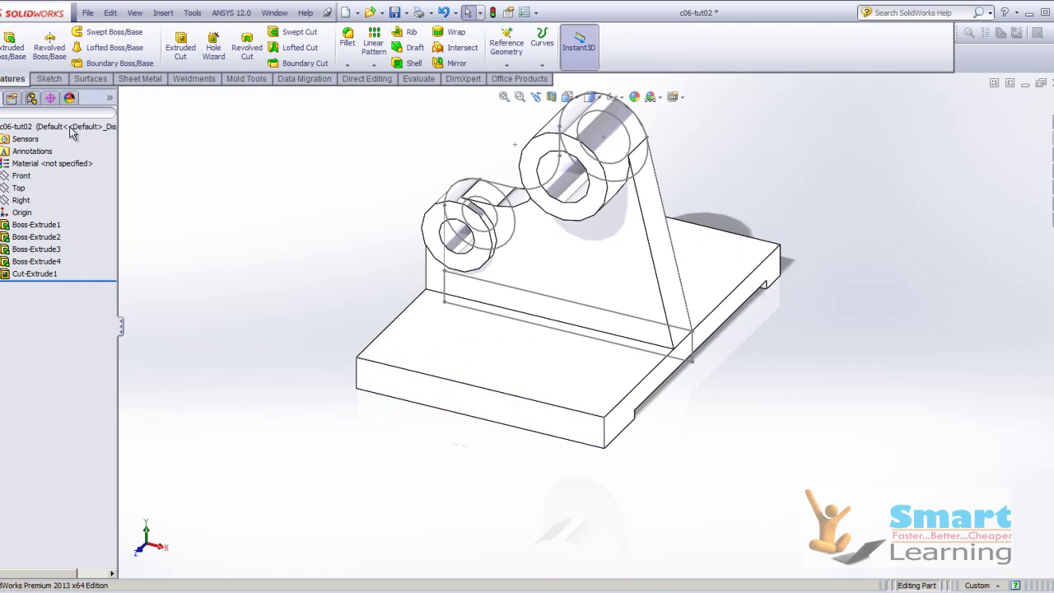
Start an extruded-cut sketch on the base's top face in SolidWorks and check the four-hole layout in the PowerPoint slide show.
click(181, 45)
click(415, 334)
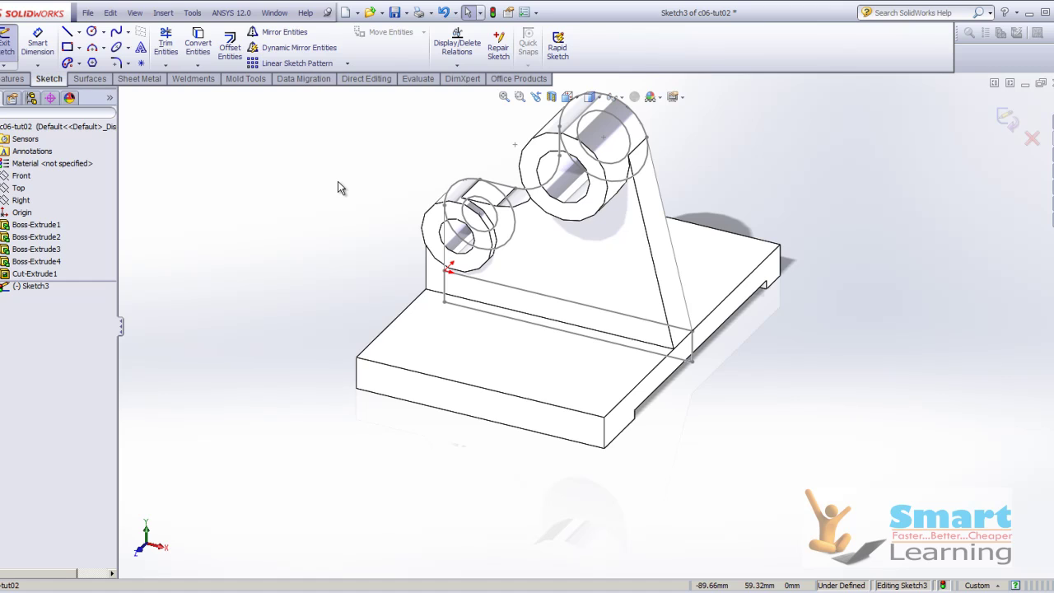
key(space)
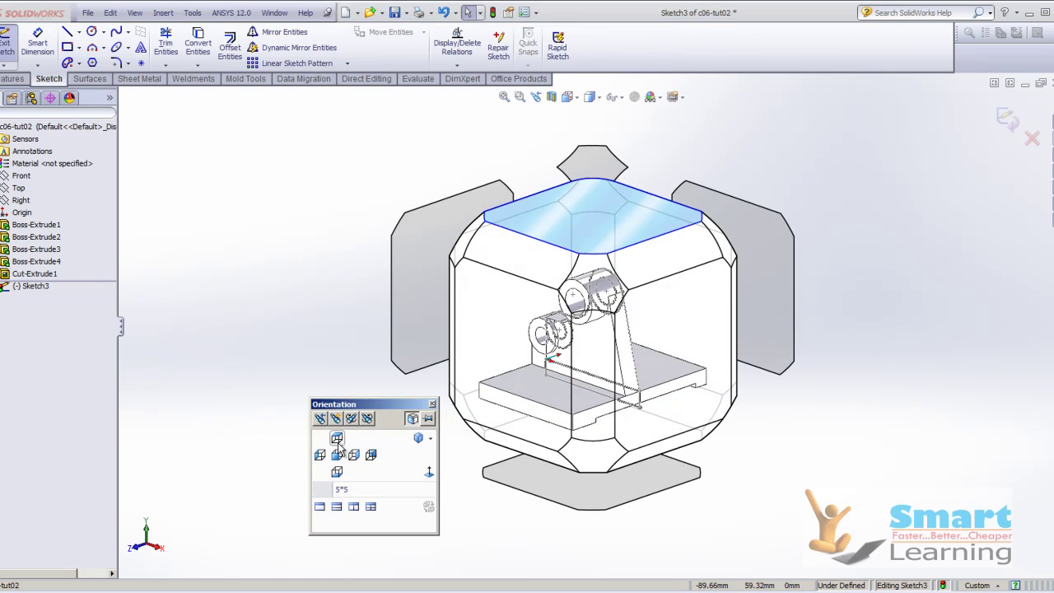
click(336, 437)
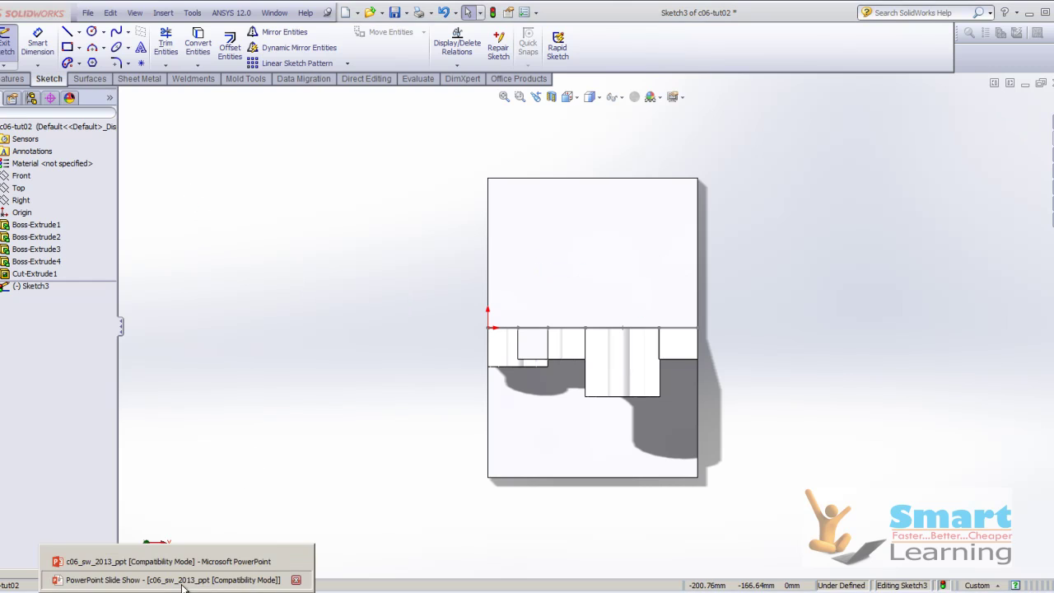
click(294, 579)
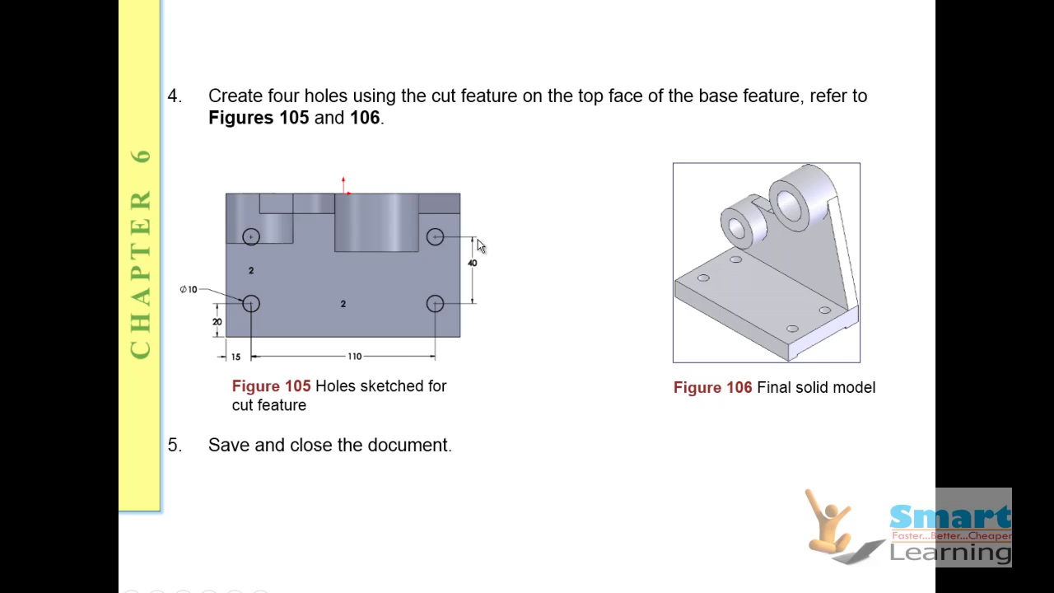
key(alt+Tab)
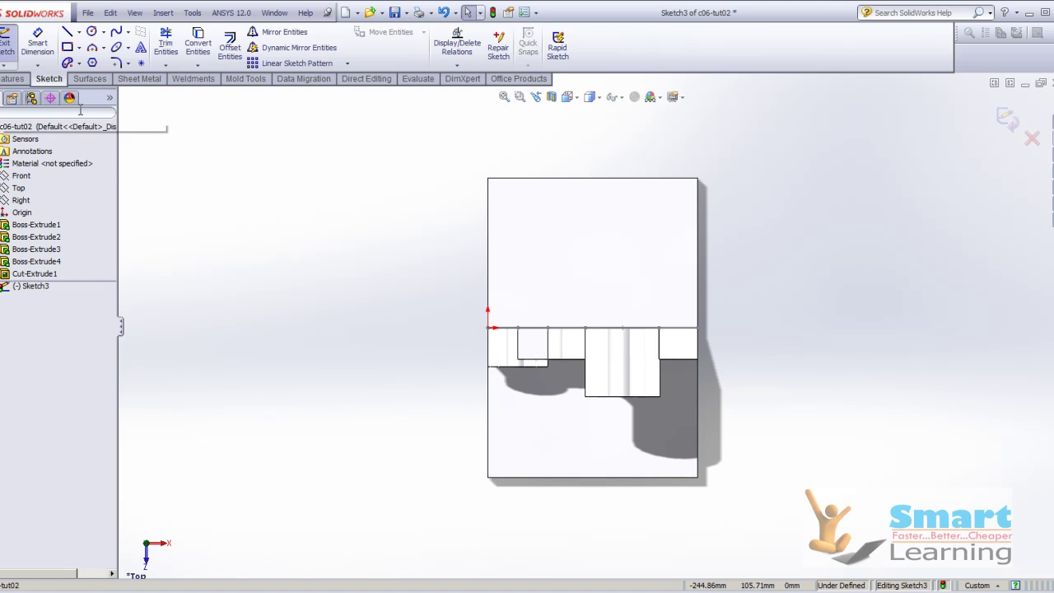
Sketch a circle with a radius of about 8.3 mm near the front-left corner of the base's top face.
click(91, 33)
click(522, 443)
click(524, 463)
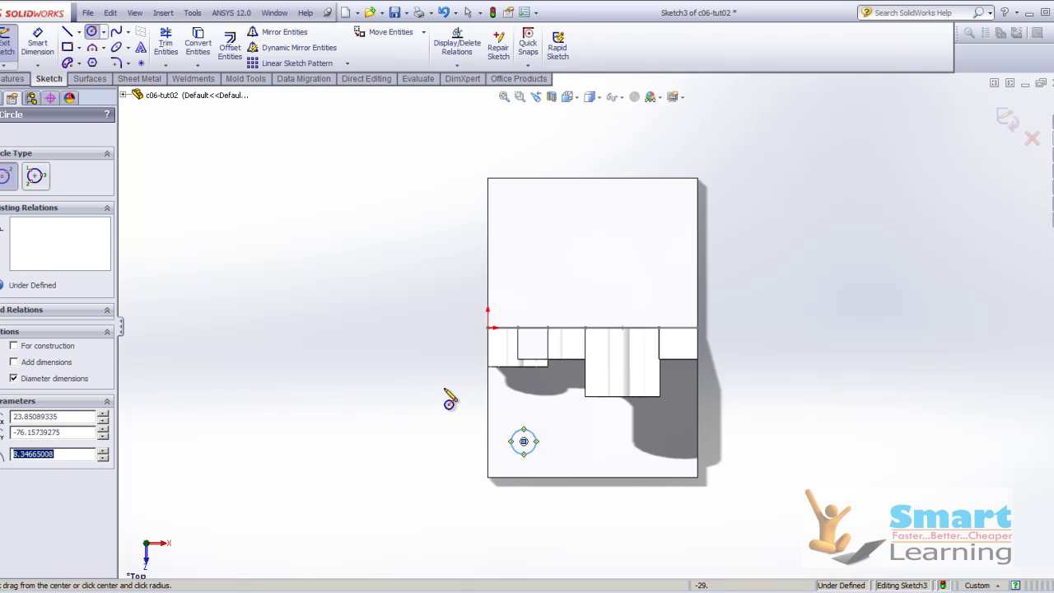
key(Escape)
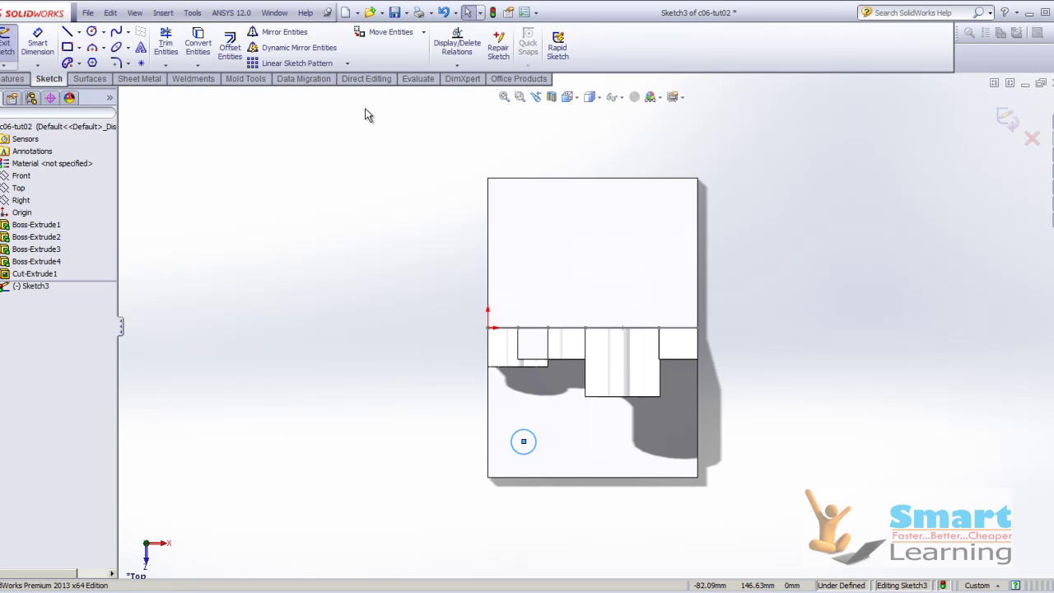
Start a linear sketch pattern of the circle with two instances about 96 mm apart along the base's front edge.
click(296, 63)
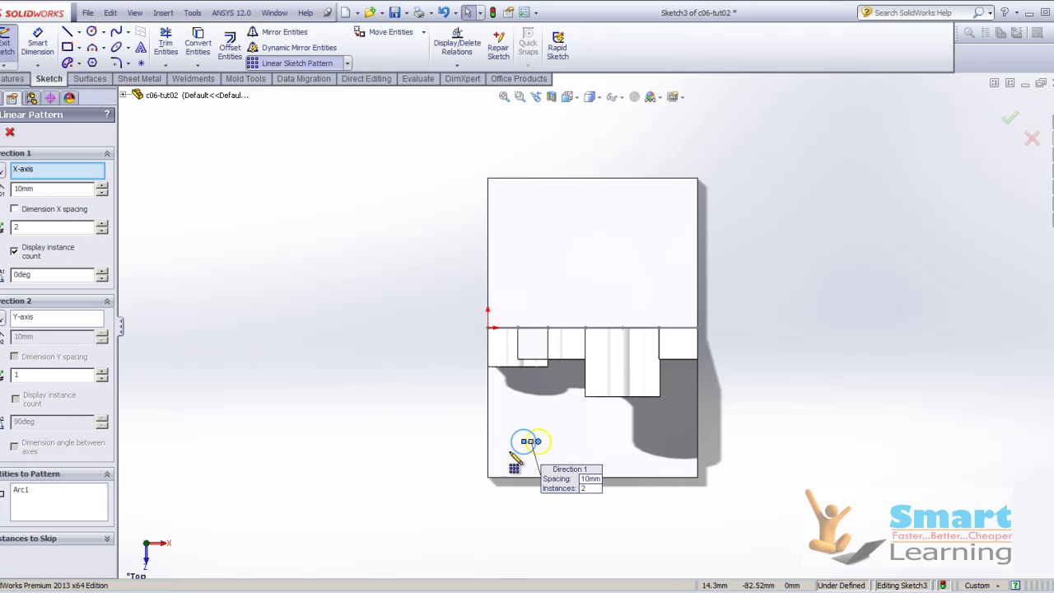
drag(540, 449, 667, 443)
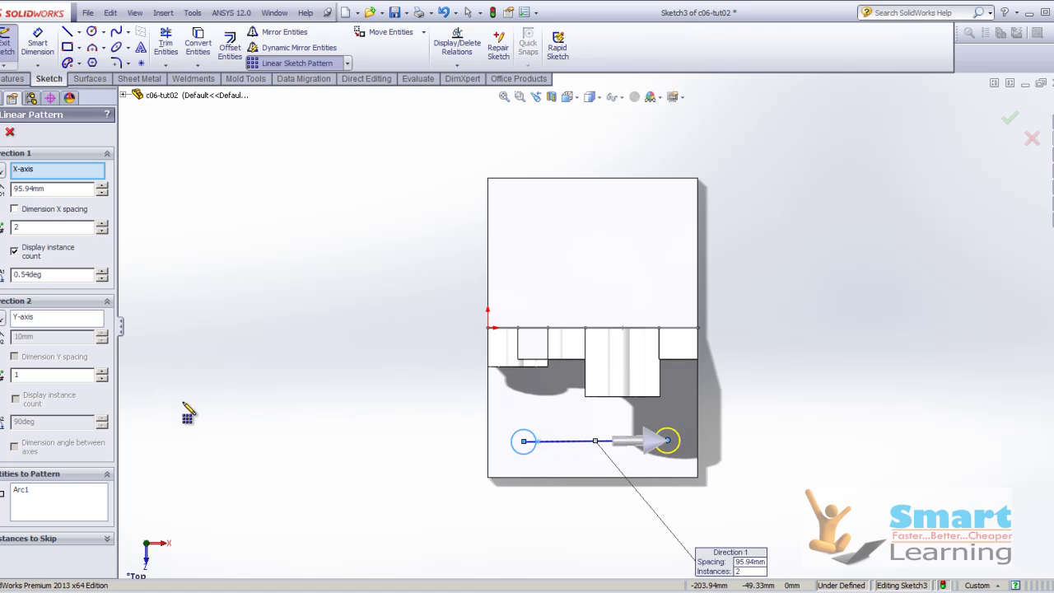
click(4, 321)
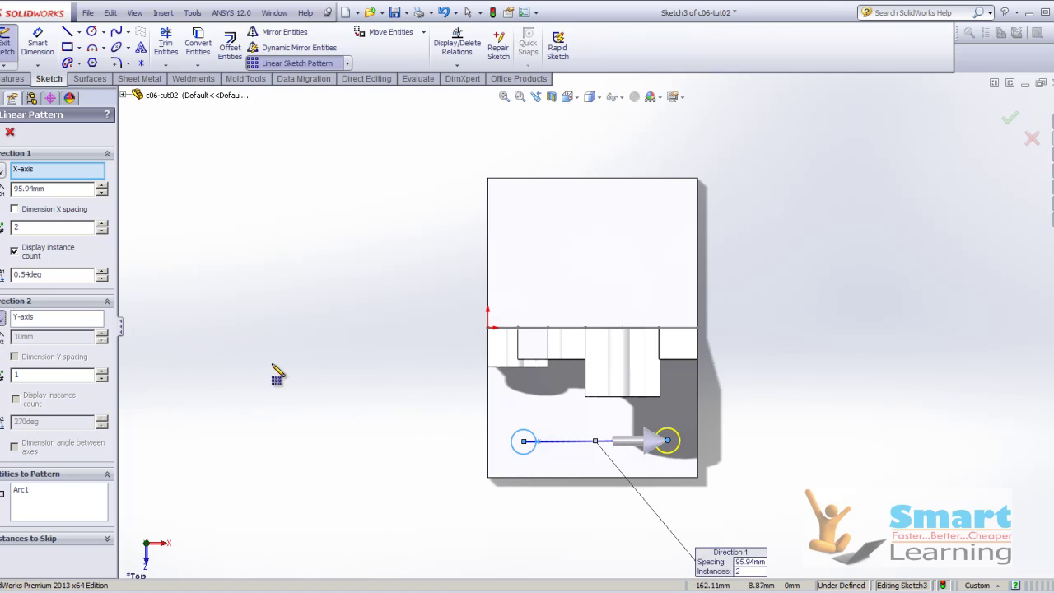
click(490, 401)
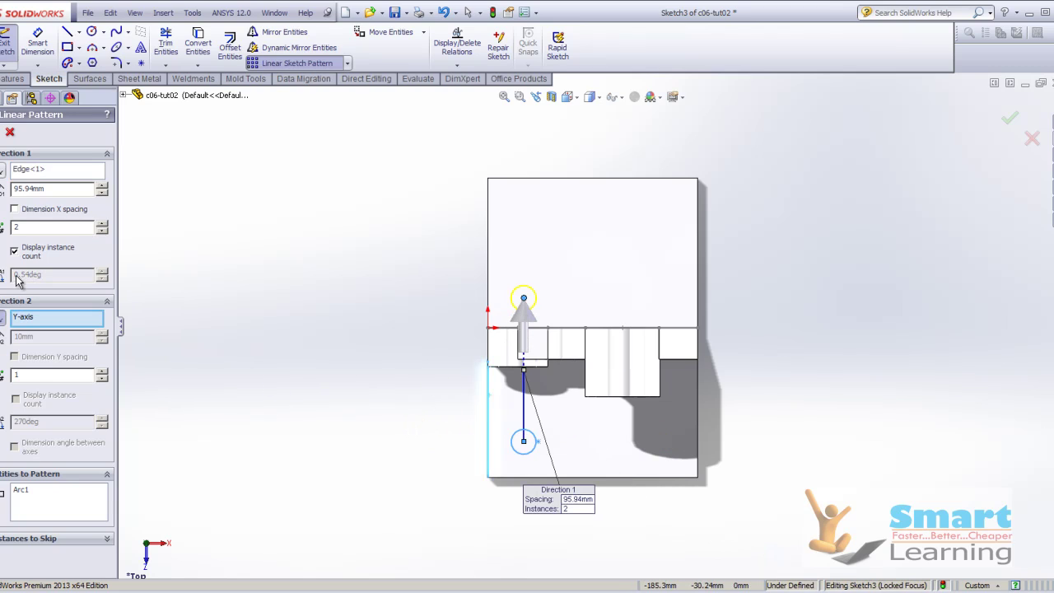
click(21, 172)
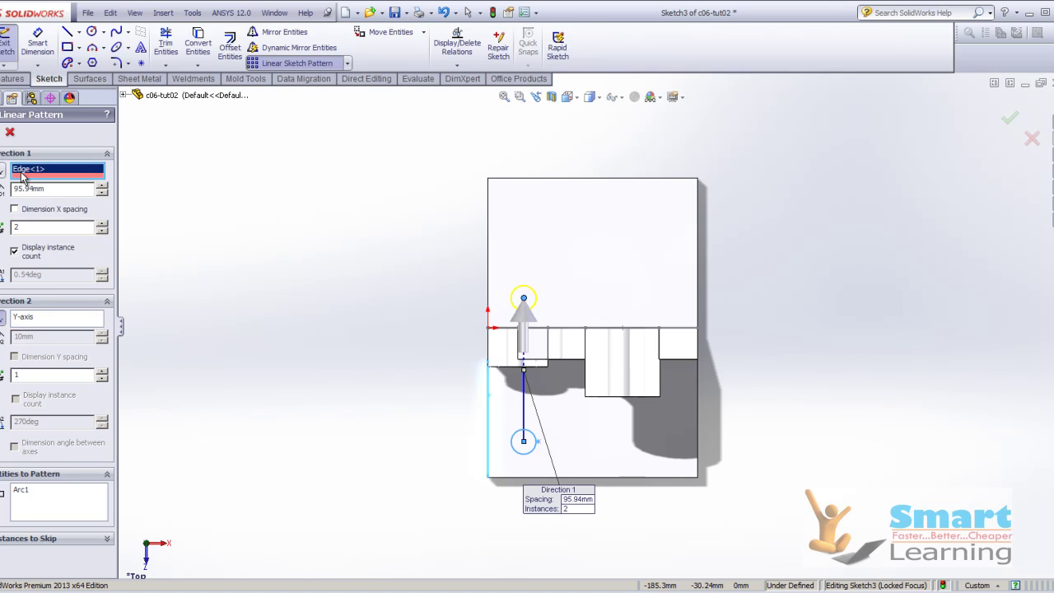
click(626, 479)
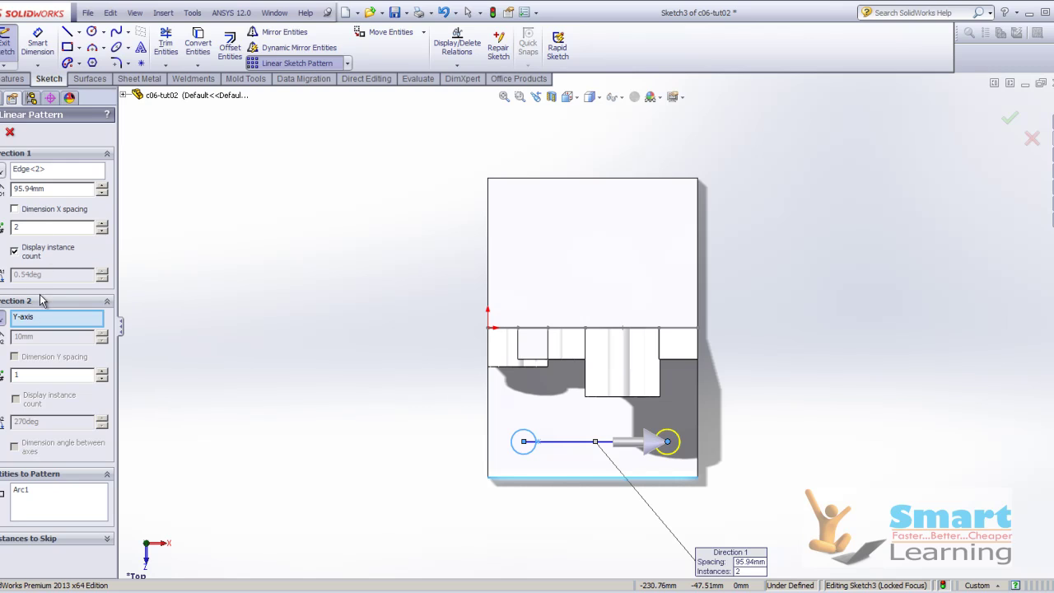
Add two instances in Direction 2, spaced 50 mm along the Y-axis towards the upright bosses, and finish the pattern.
click(102, 371)
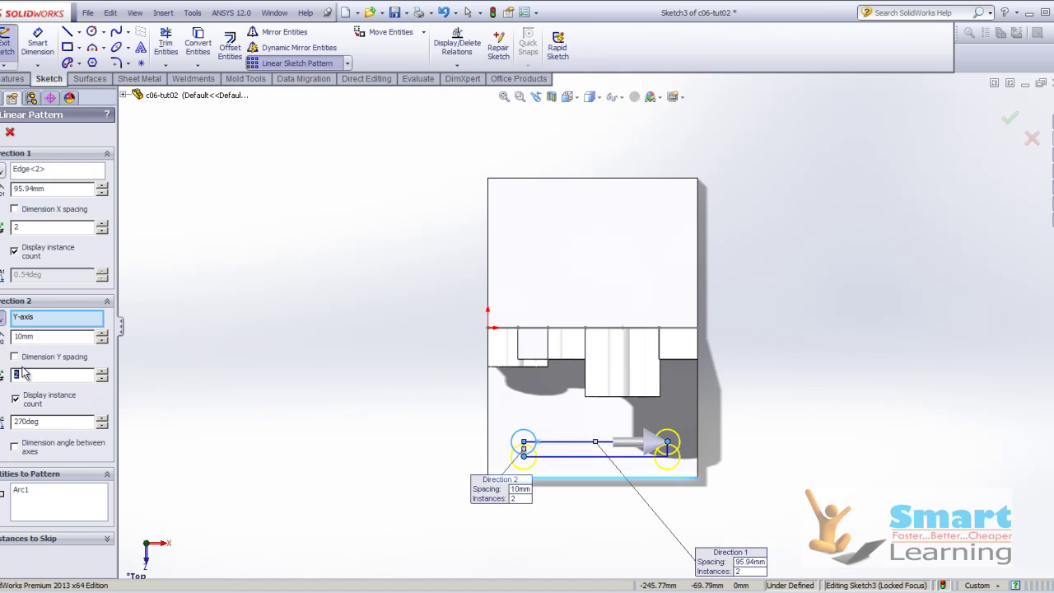
click(30, 322)
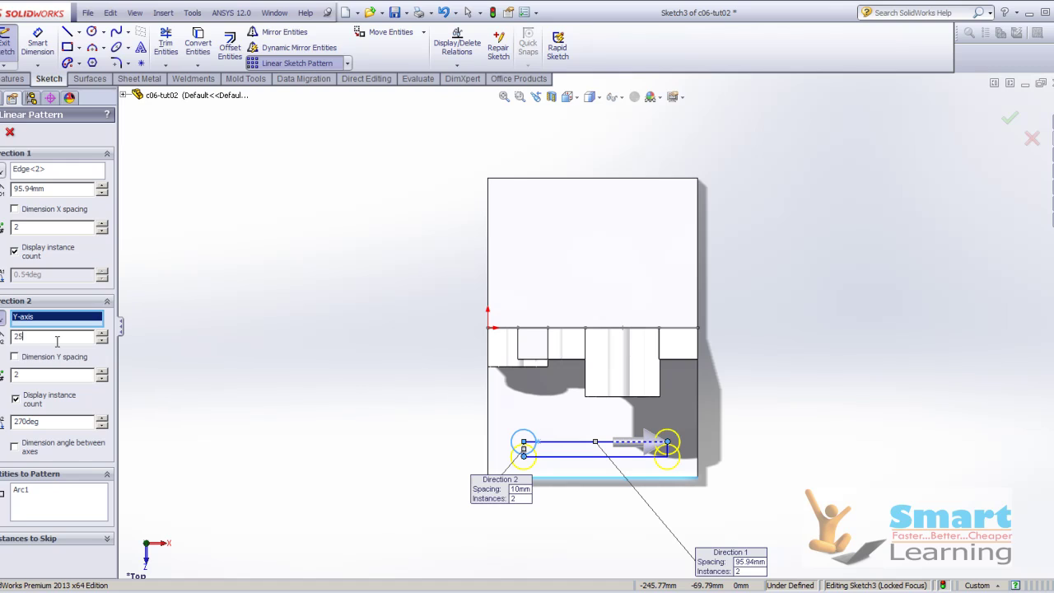
key(Return)
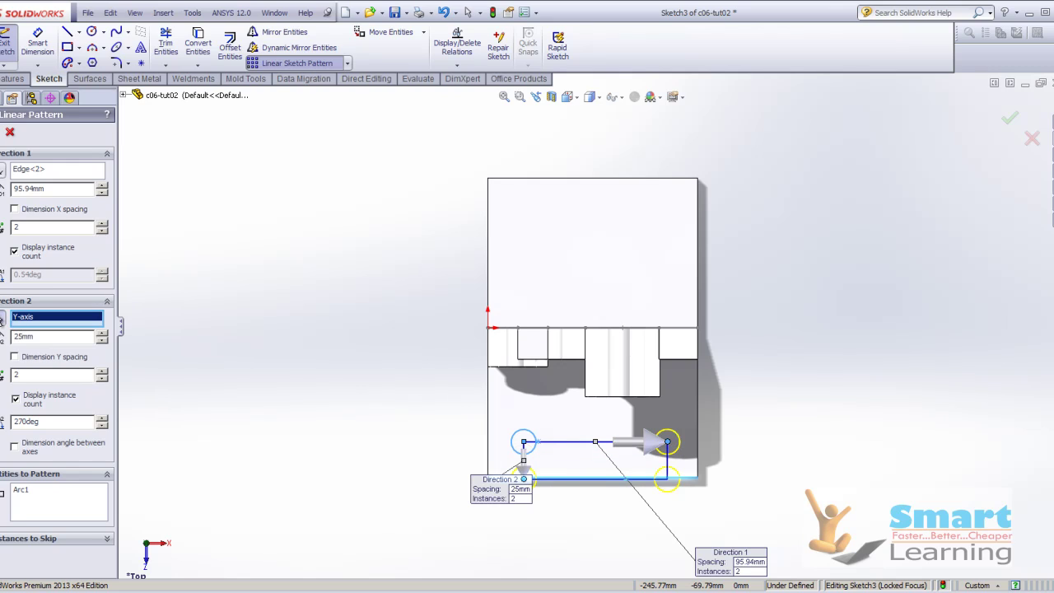
click(3, 320)
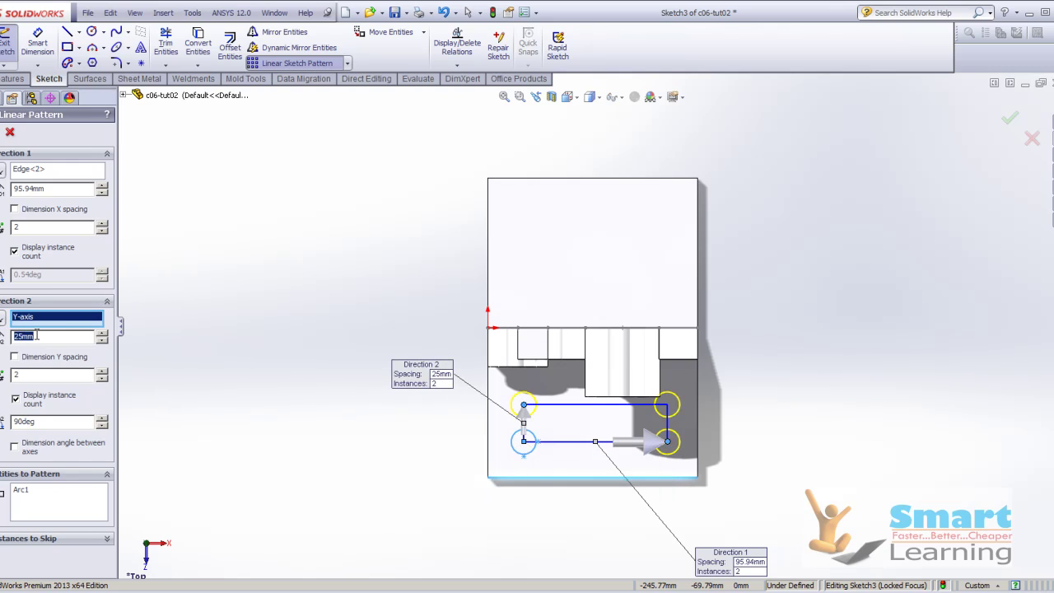
key(Return)
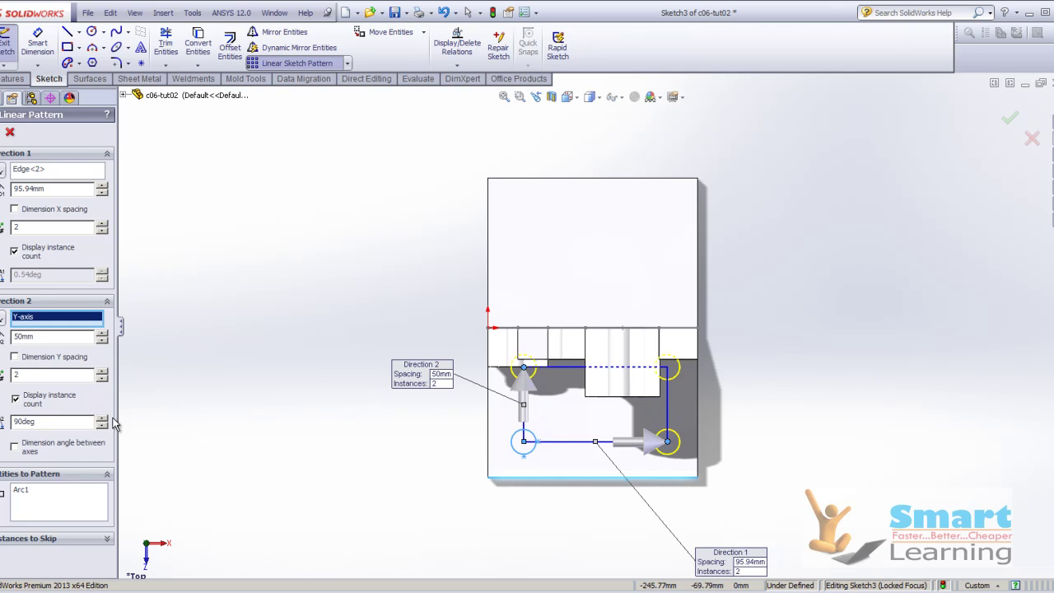
click(1, 132)
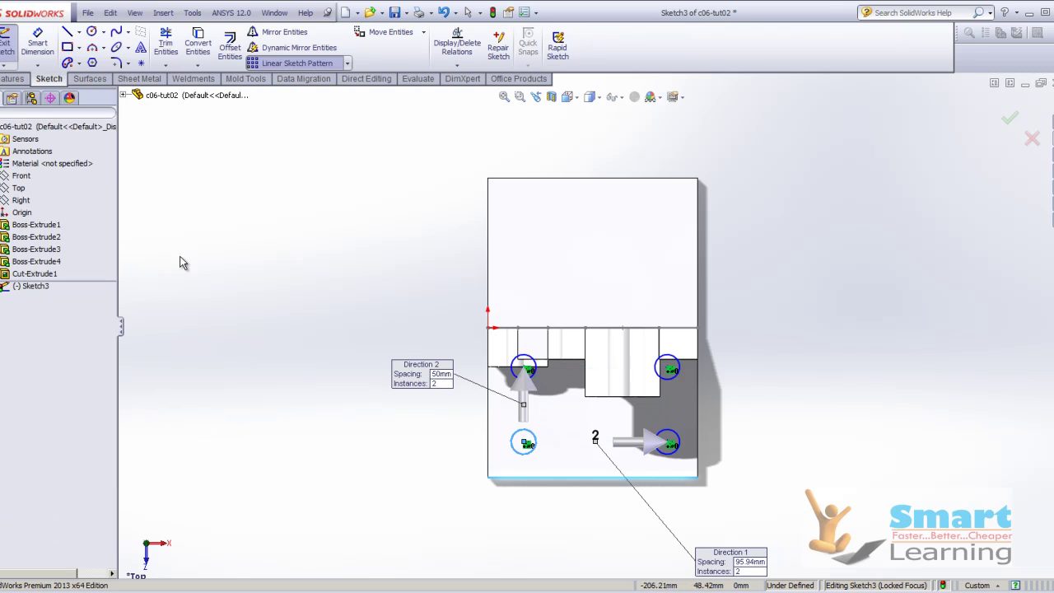
Finish the hole sketch and cut the four circles into the base with a Blind depth of 26 mm.
middle_drag(348, 416, 288, 279)
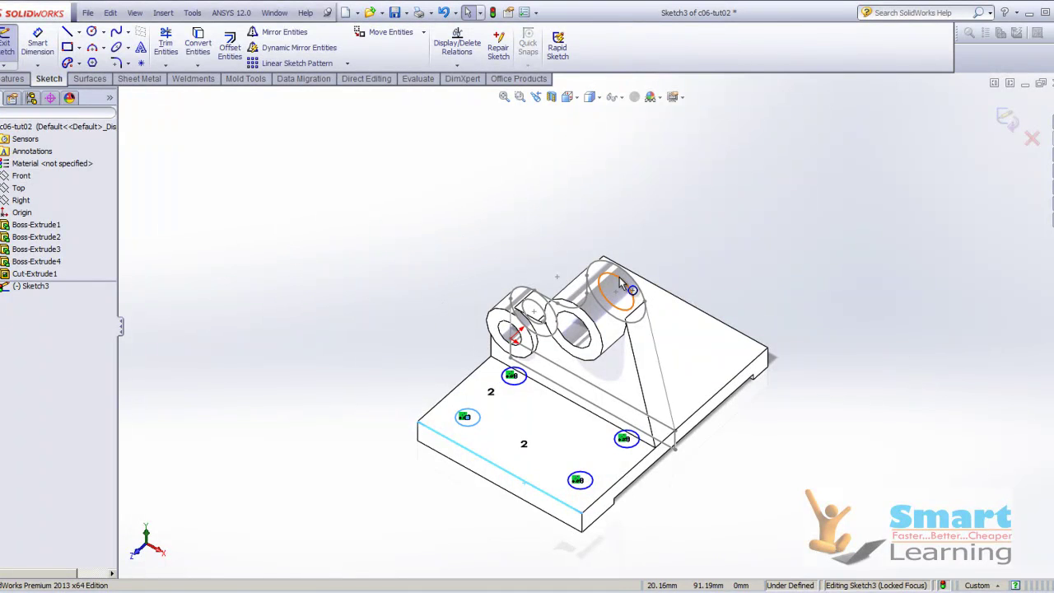
click(1017, 116)
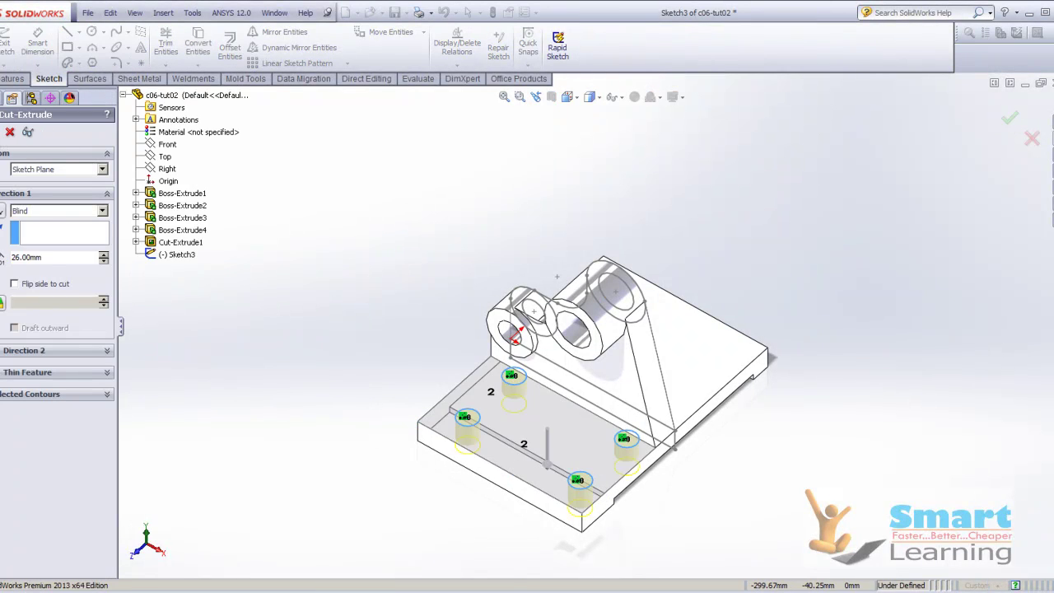
key(Return)
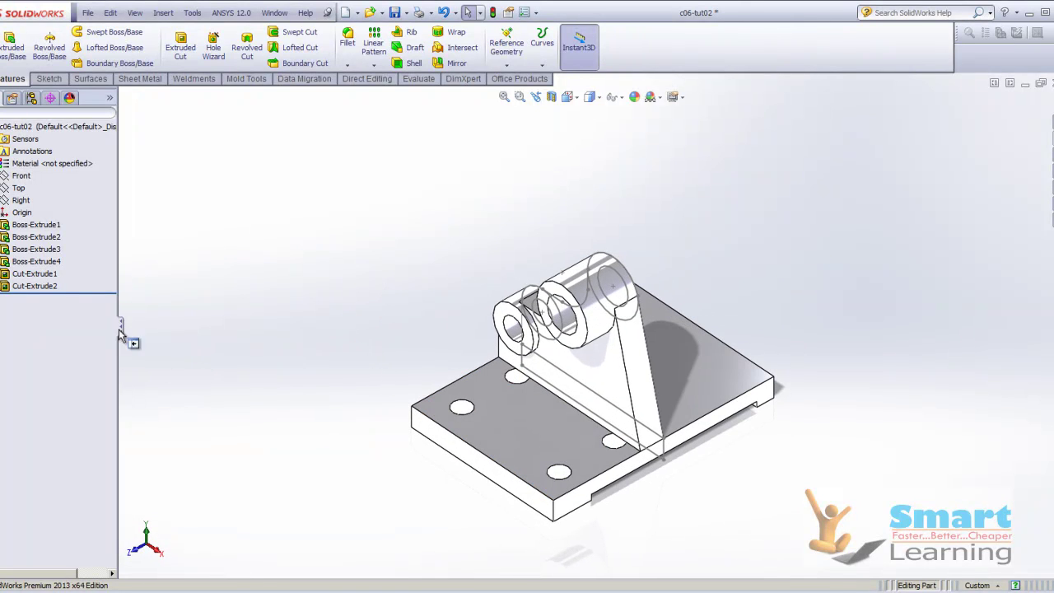
Edit the base extrusion Boss-Extrude1 and shorten its Blind depth to 117 mm.
click(31, 225)
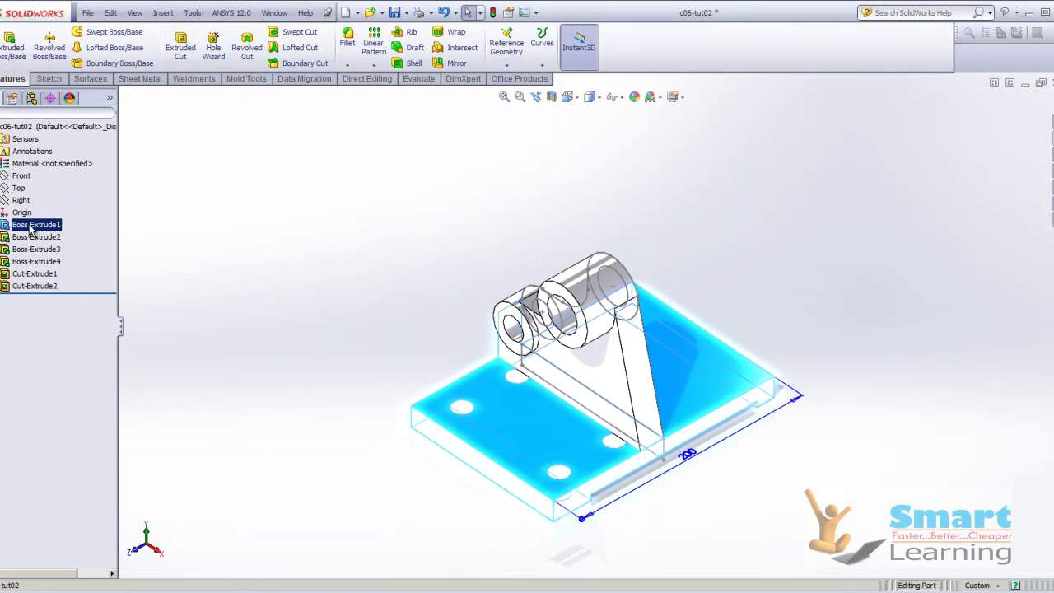
right_click(30, 228)
click(46, 190)
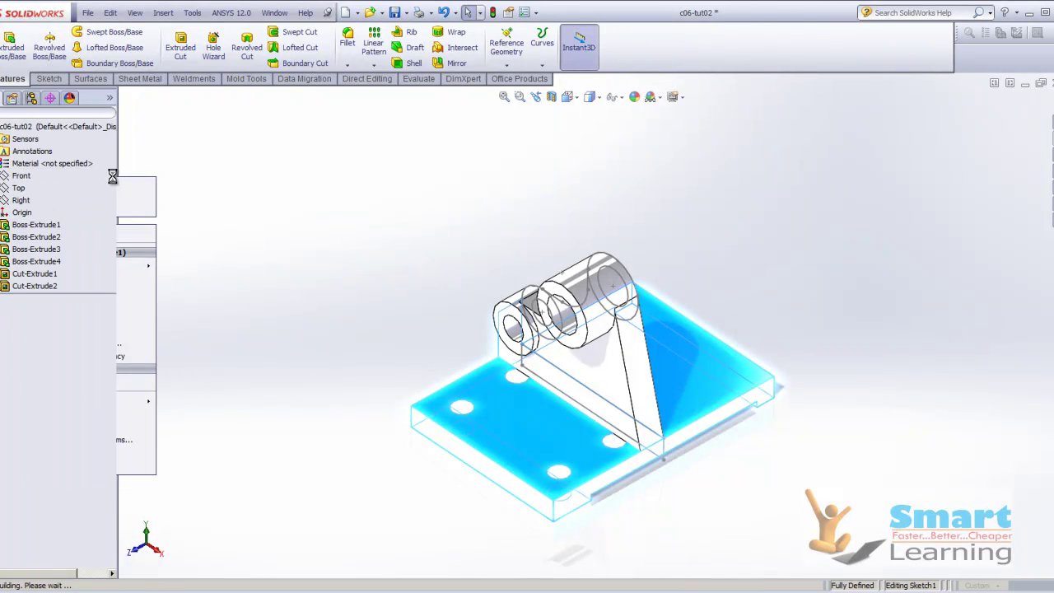
click(37, 210)
click(30, 222)
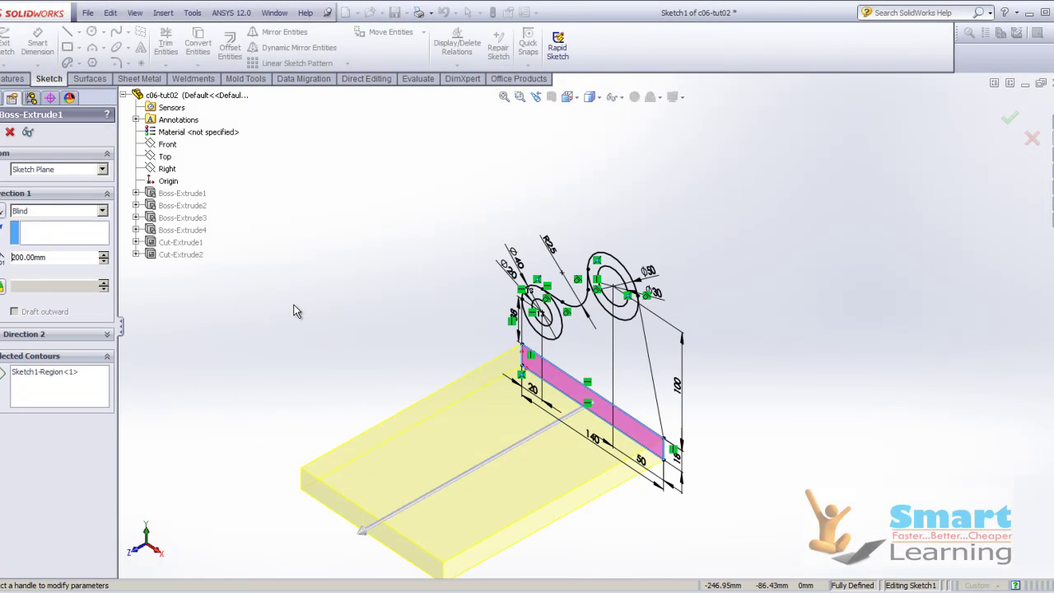
drag(362, 530, 478, 487)
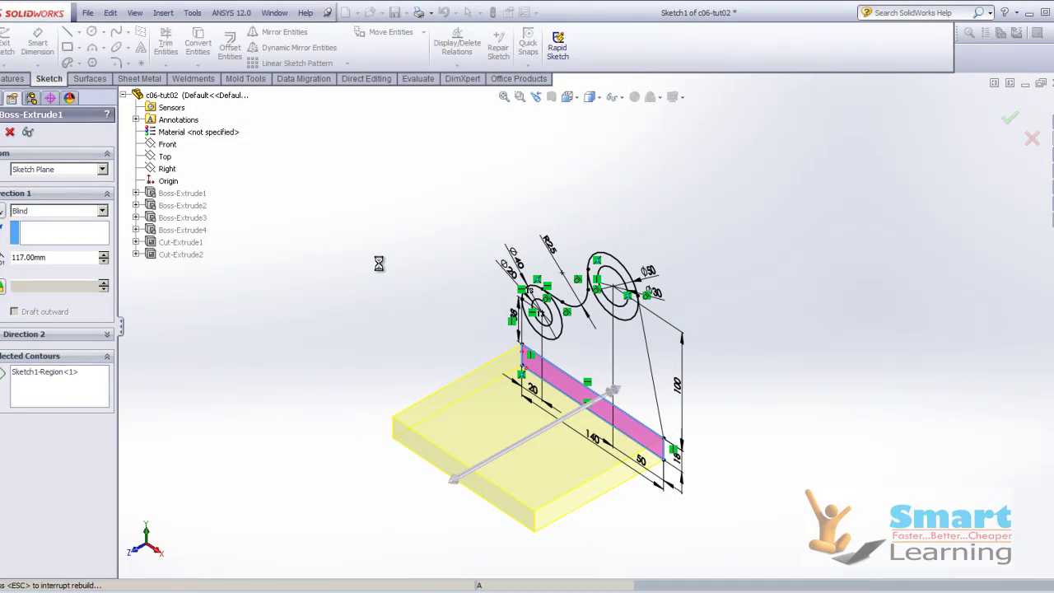
key(Return)
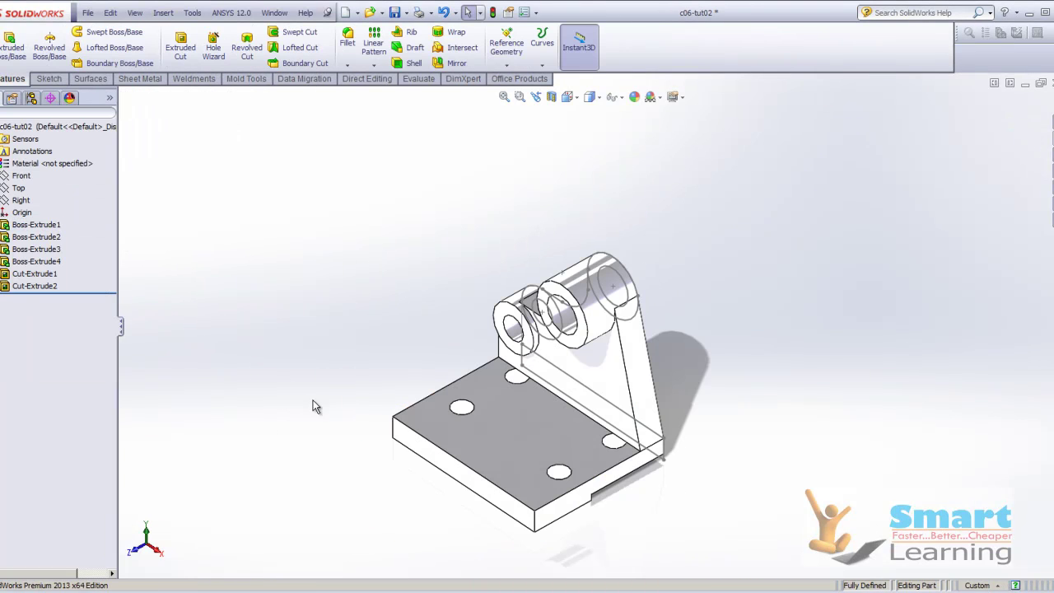
Edit the four-hole cut Cut-Extrude2 and set its Blind depth to 10 mm.
click(35, 286)
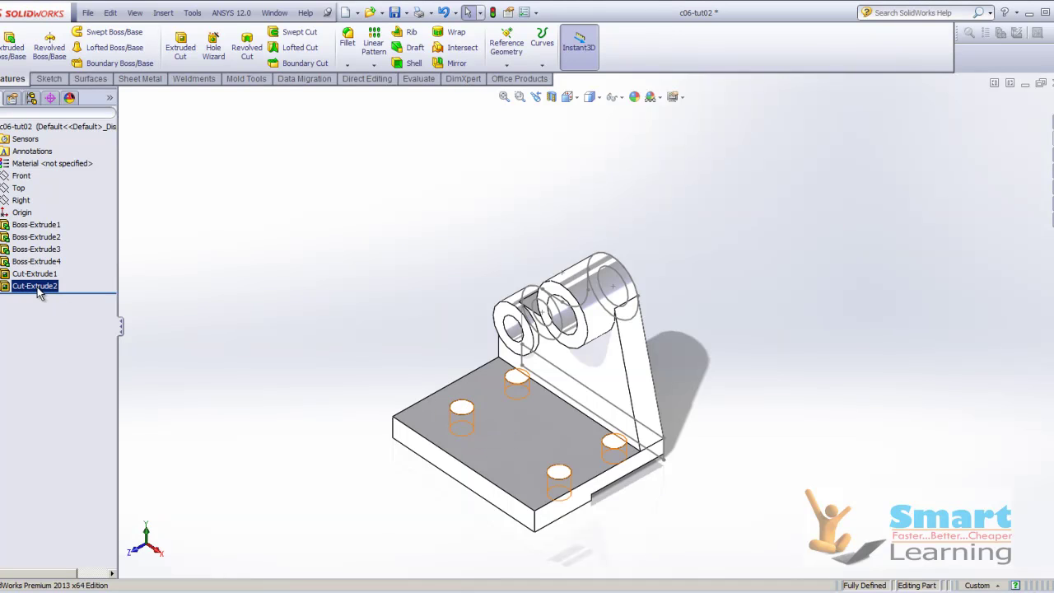
right_click(40, 288)
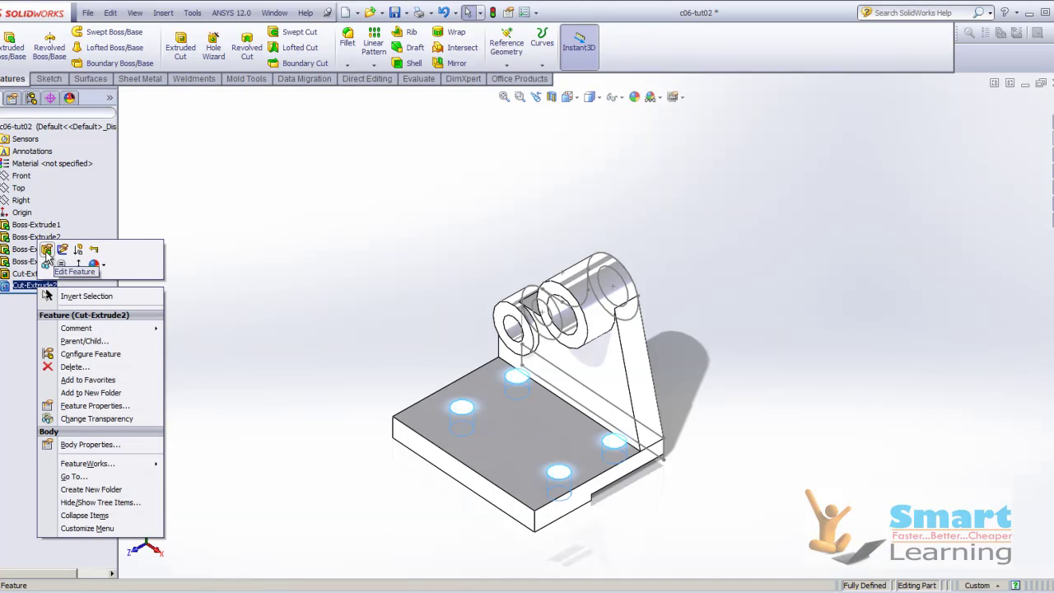
click(47, 248)
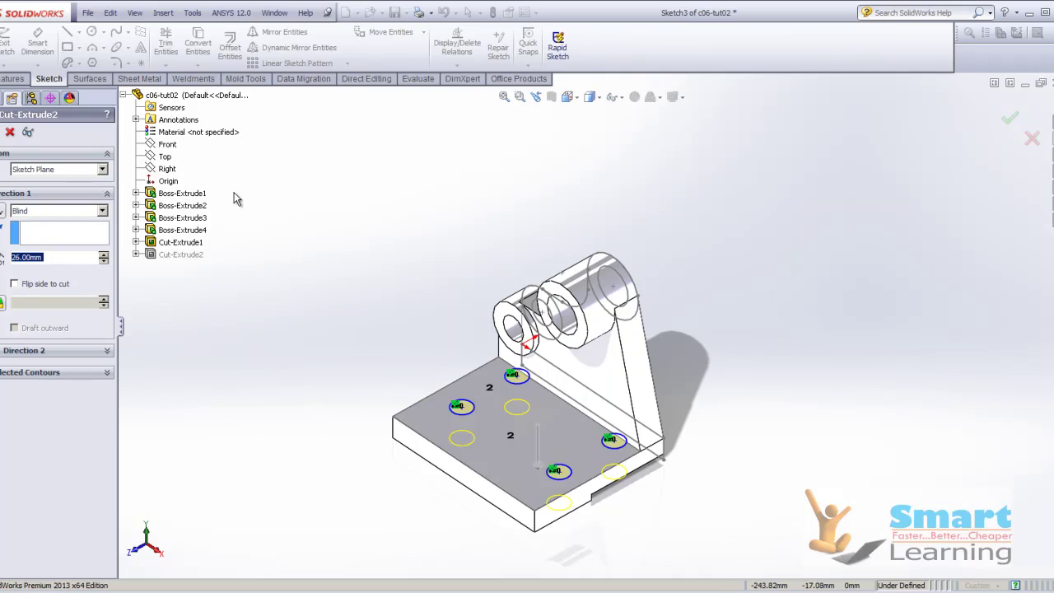
text(25)
key(Return)
text(10)
key(Return)
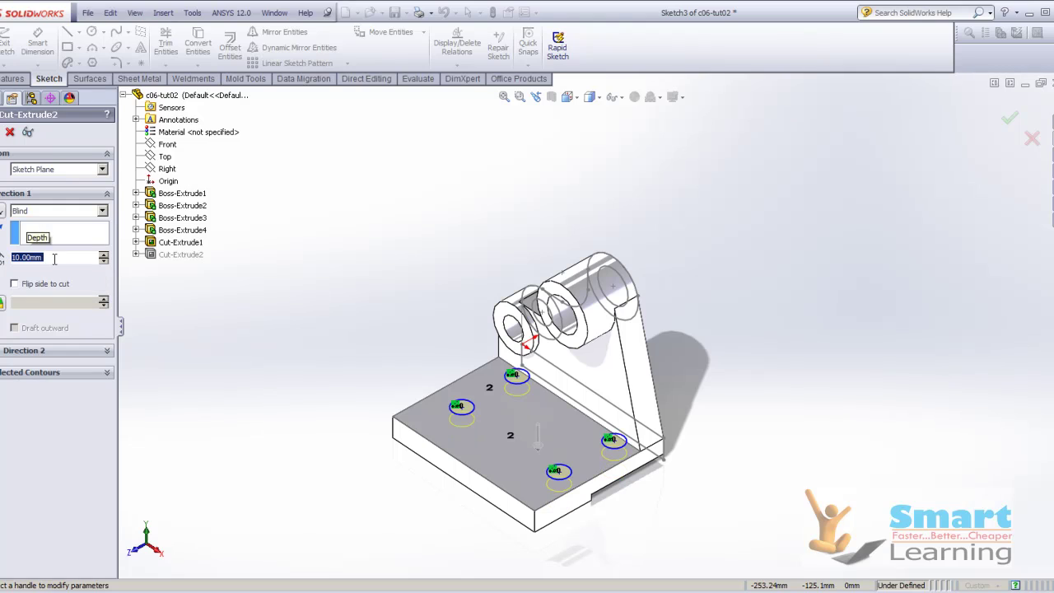
click(0, 135)
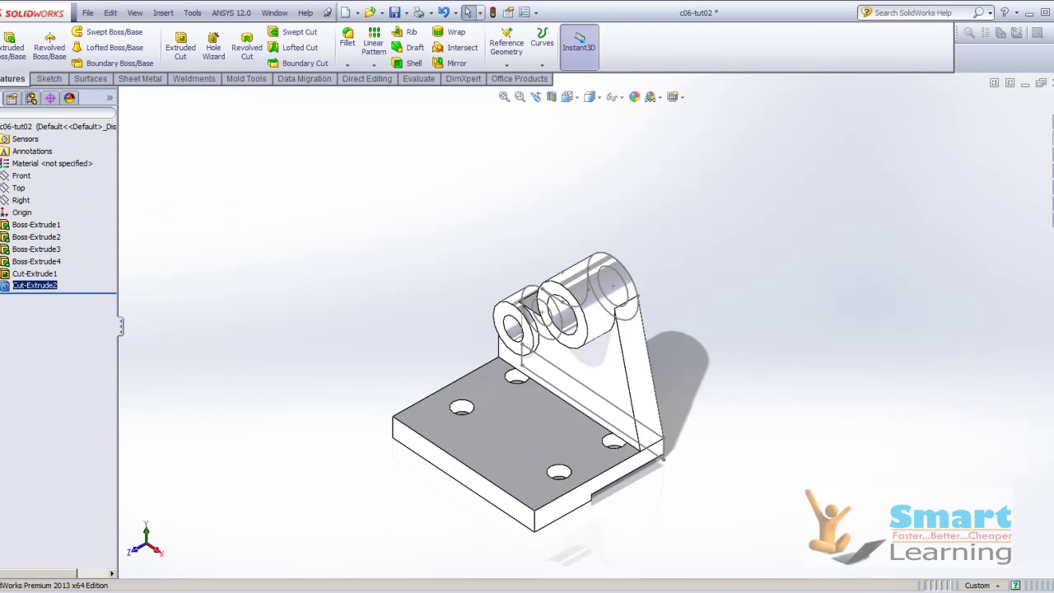
Reopen the hole cut's sketch, edit the circles' linear pattern and set the Direction 2 spacing to 25 mm.
click(35, 298)
right_click(39, 298)
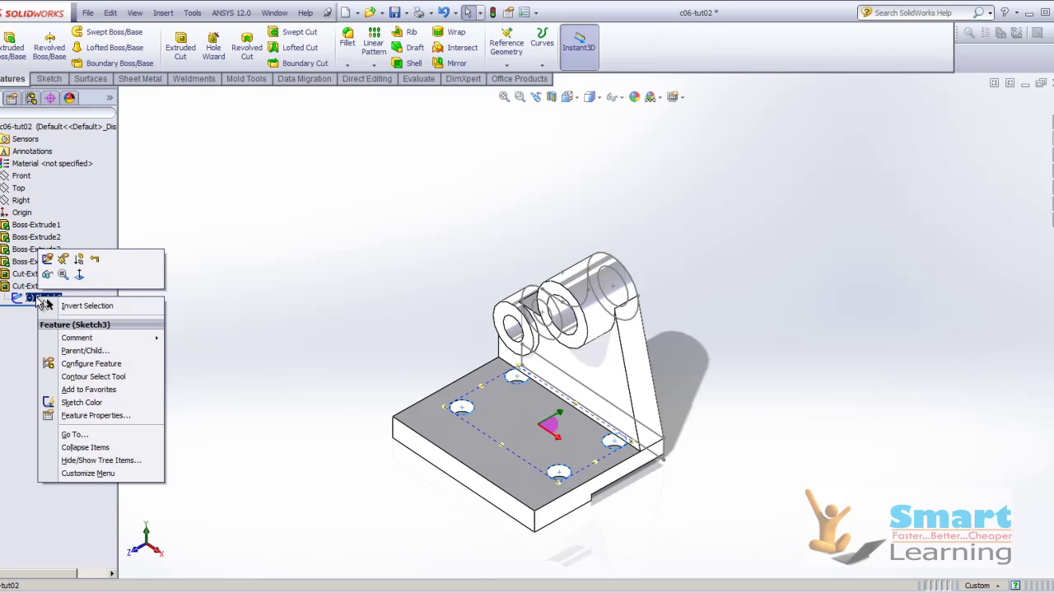
click(47, 258)
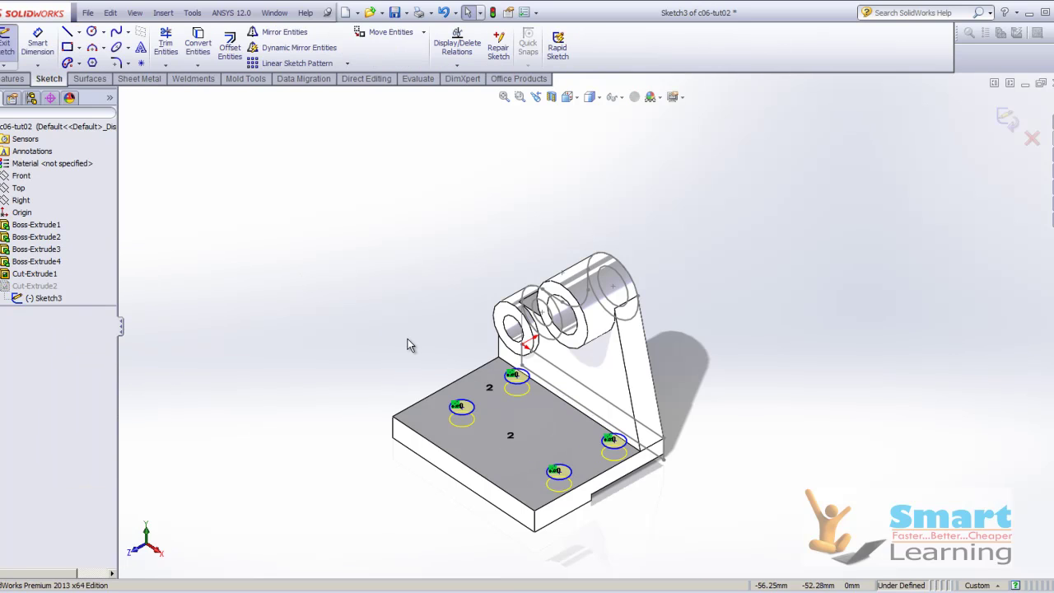
middle_drag(294, 374, 301, 400)
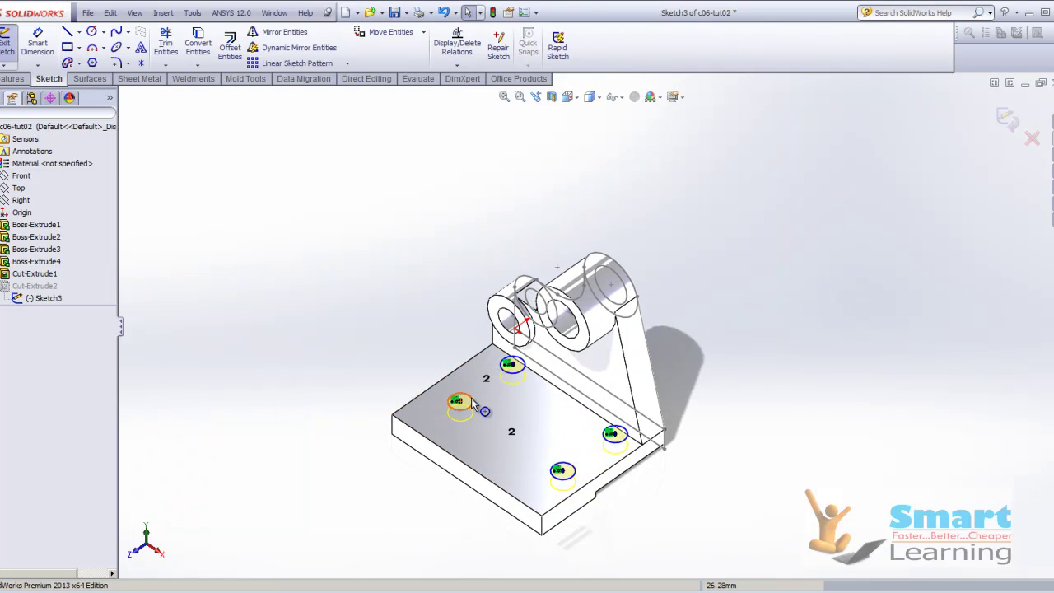
click(466, 401)
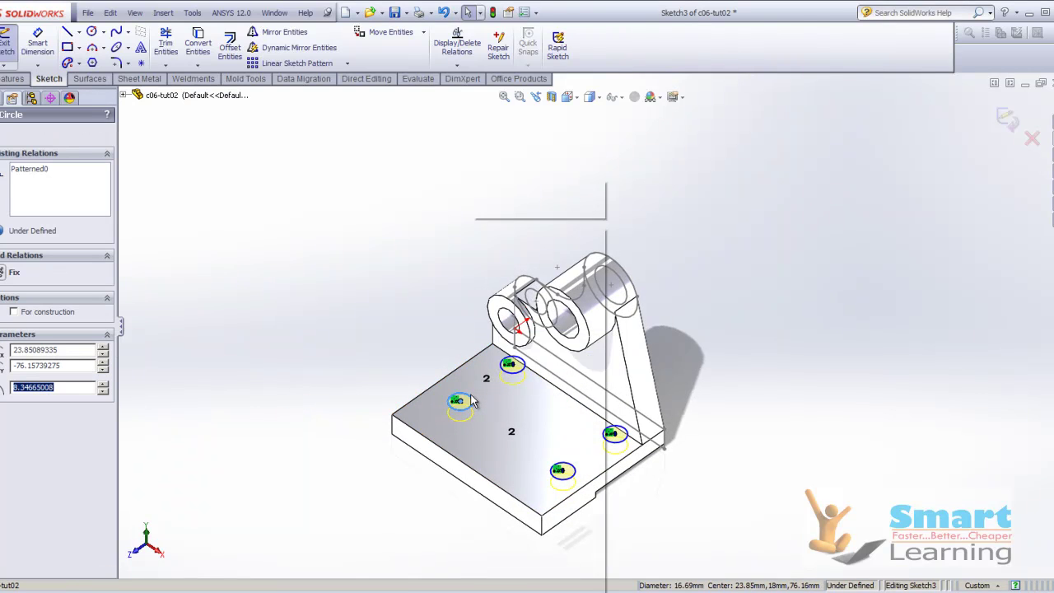
right_click(471, 402)
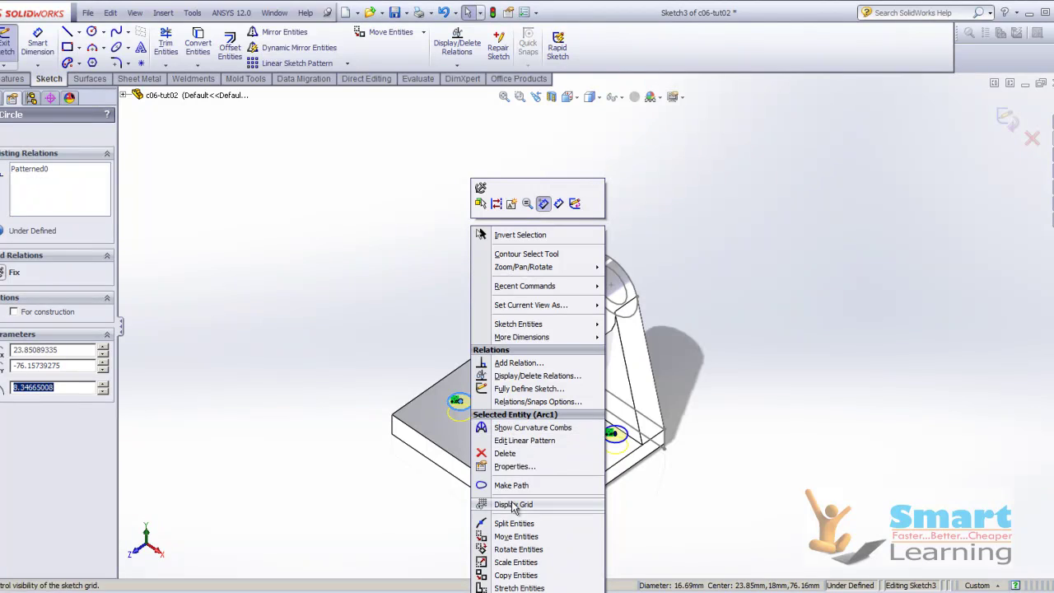
click(525, 440)
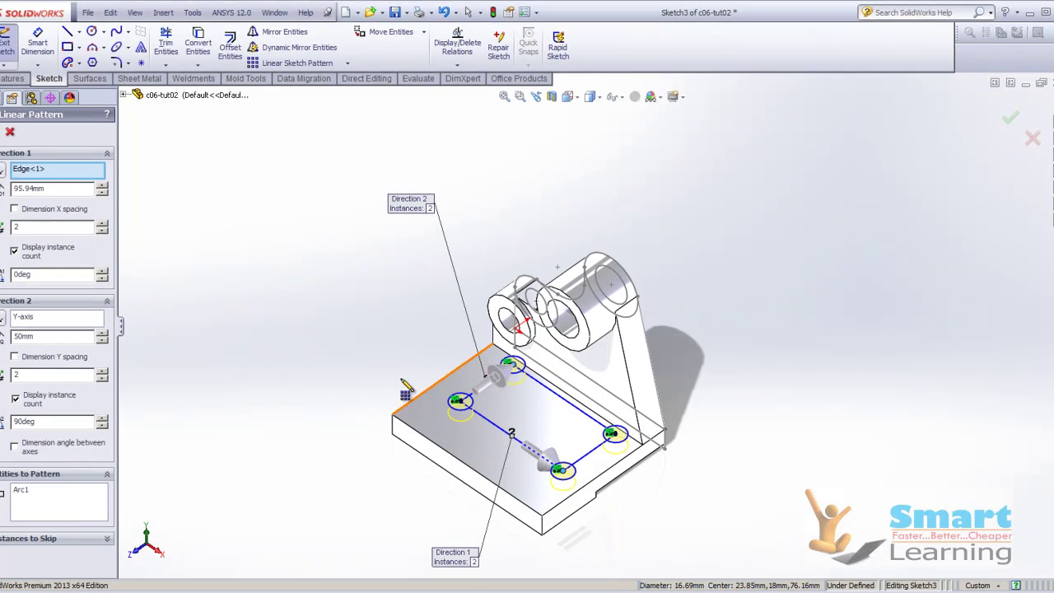
double_click(46, 335)
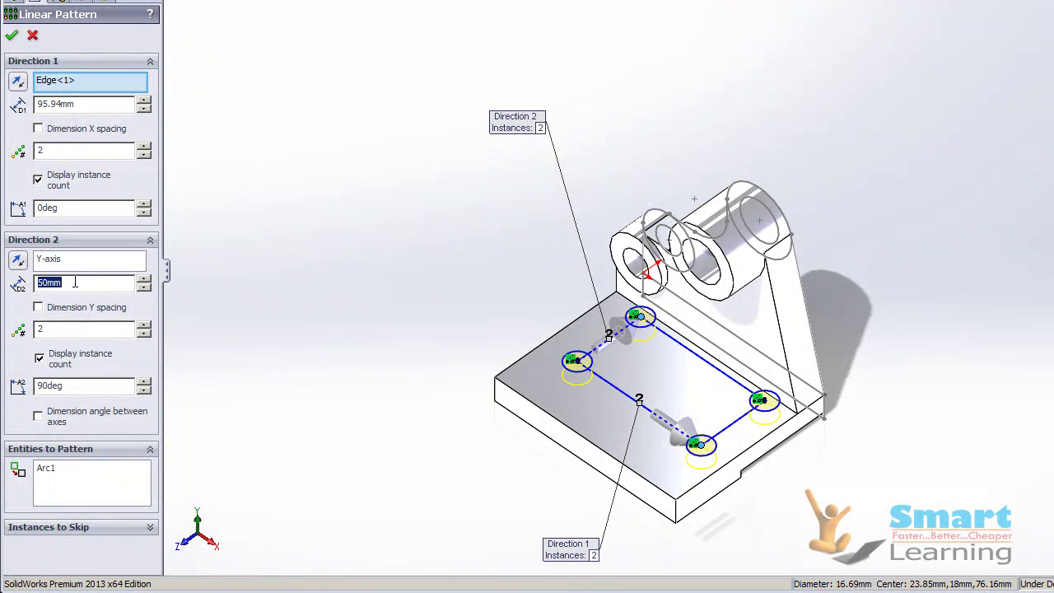
text(25)
key(Return)
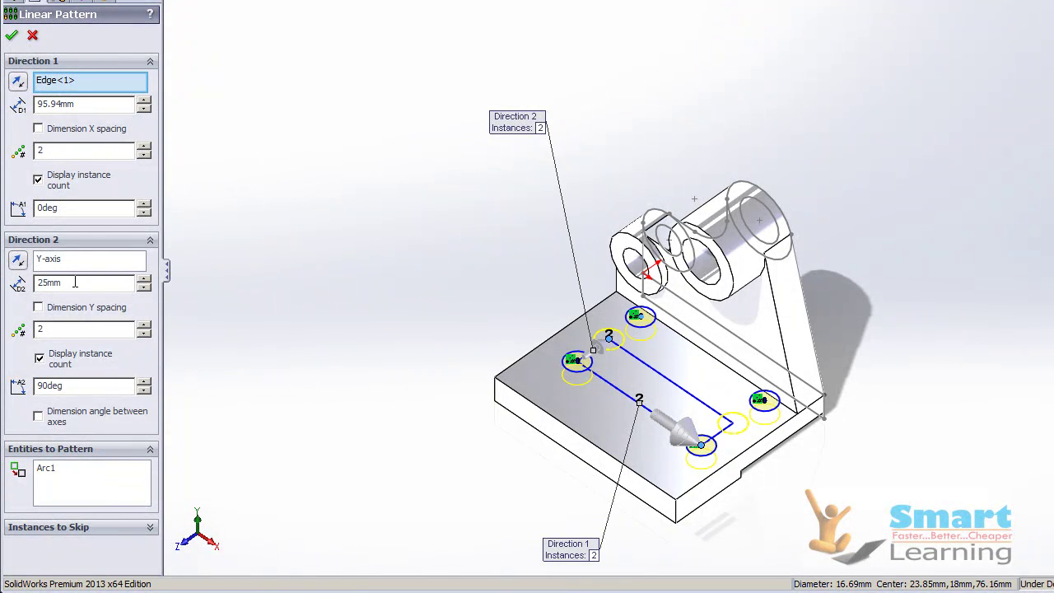
Set the Direction 1 spacing of the circles' linear pattern to 75 mm.
double_click(59, 104)
text(75)
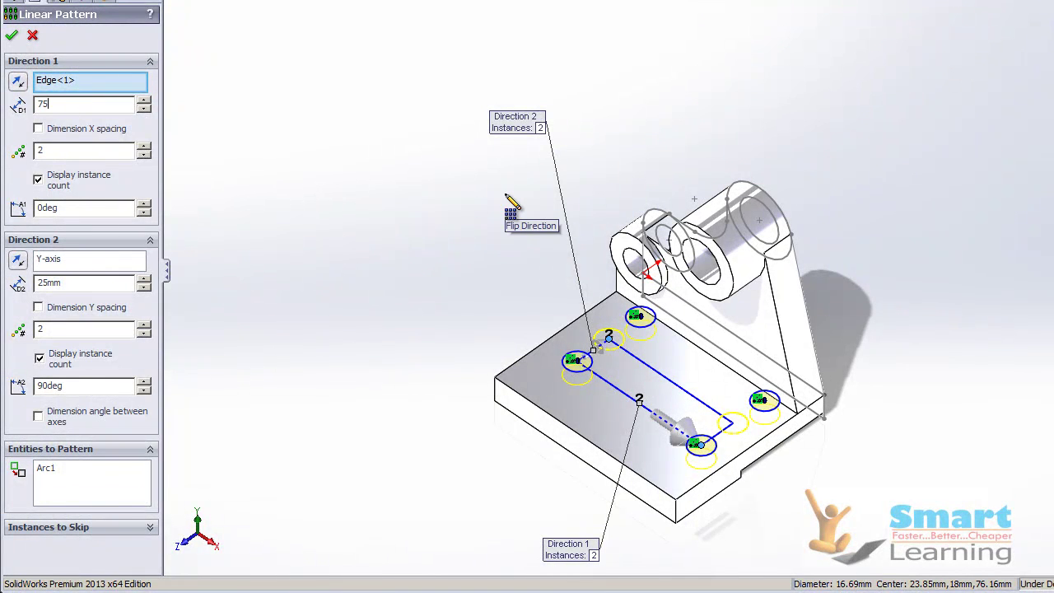
key(Return)
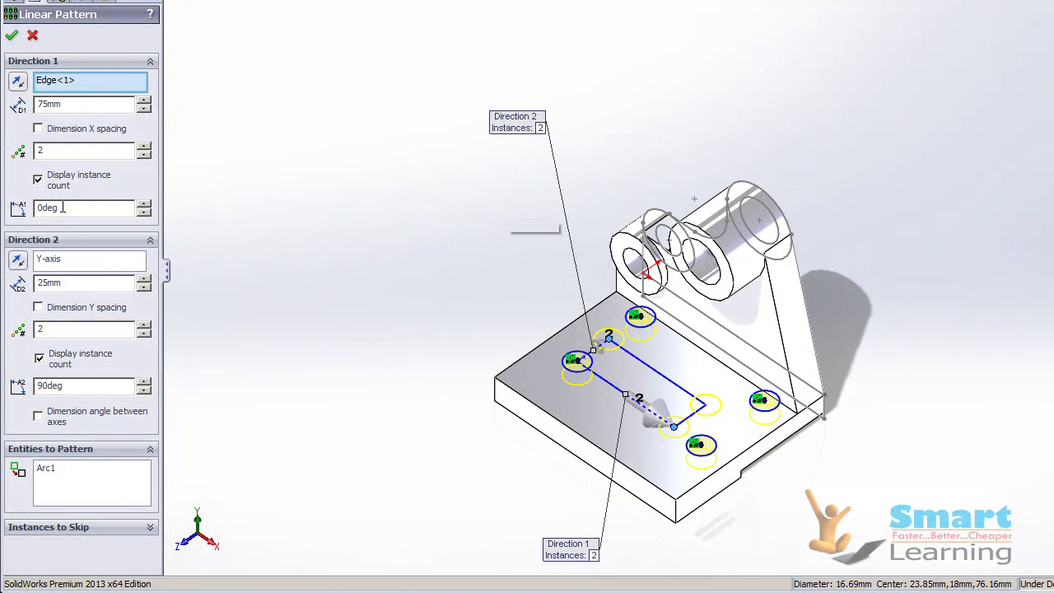
Set the circles' linear pattern spacing to 85 mm in Direction 1 and 35 mm in Direction 2, accept it and exit the sketch.
double_click(90, 104)
text(85)
key(Return)
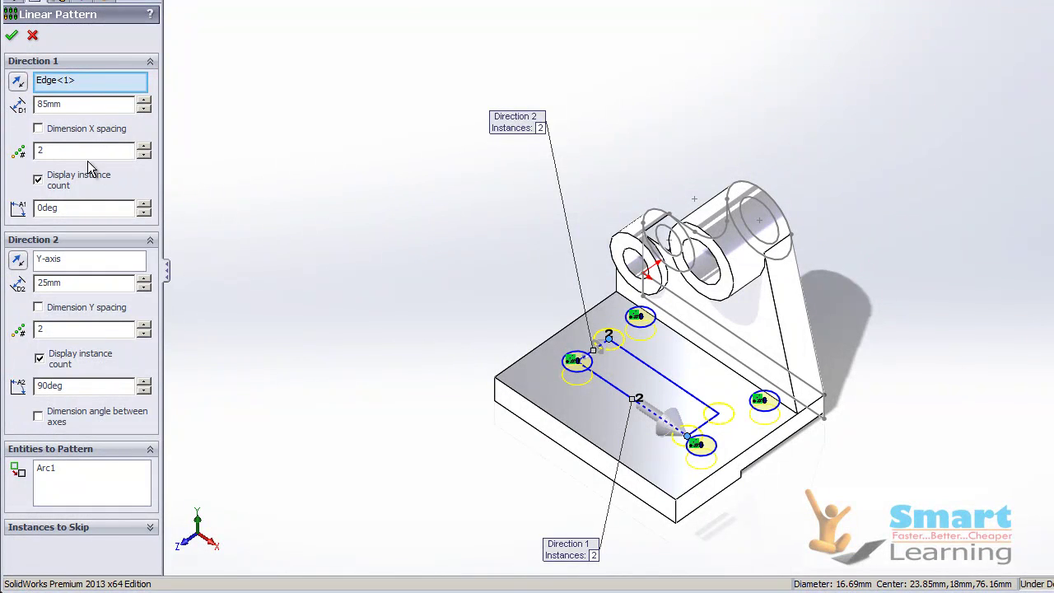
double_click(87, 283)
text(35)
key(Return)
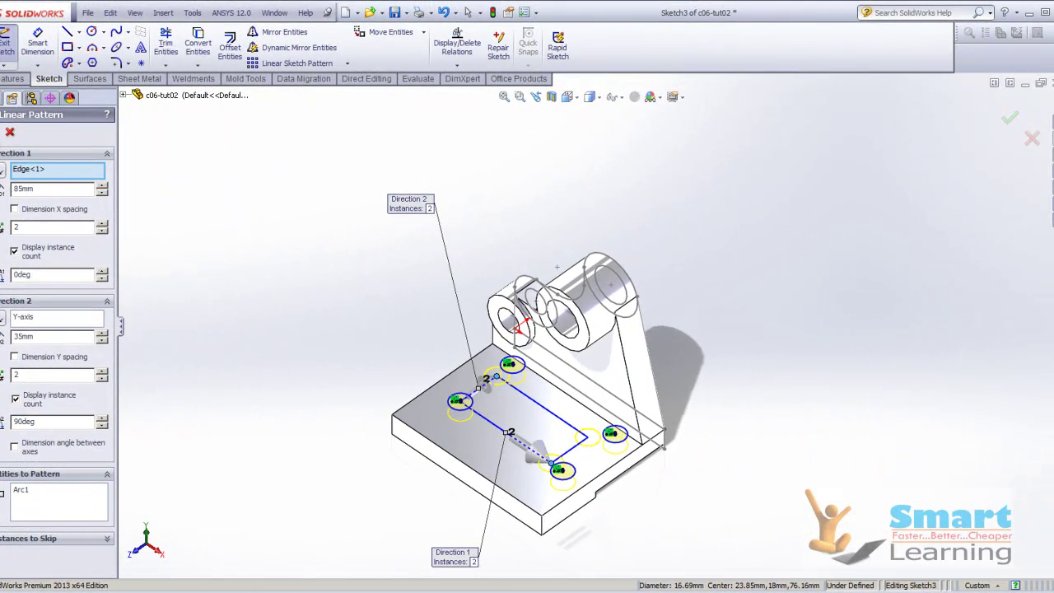
key(Return)
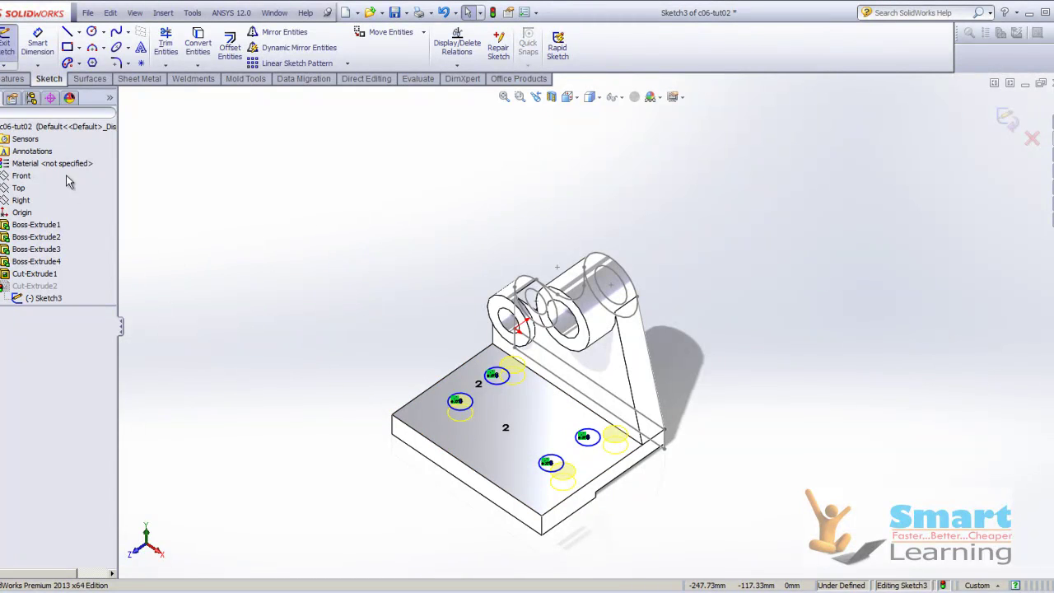
click(1006, 118)
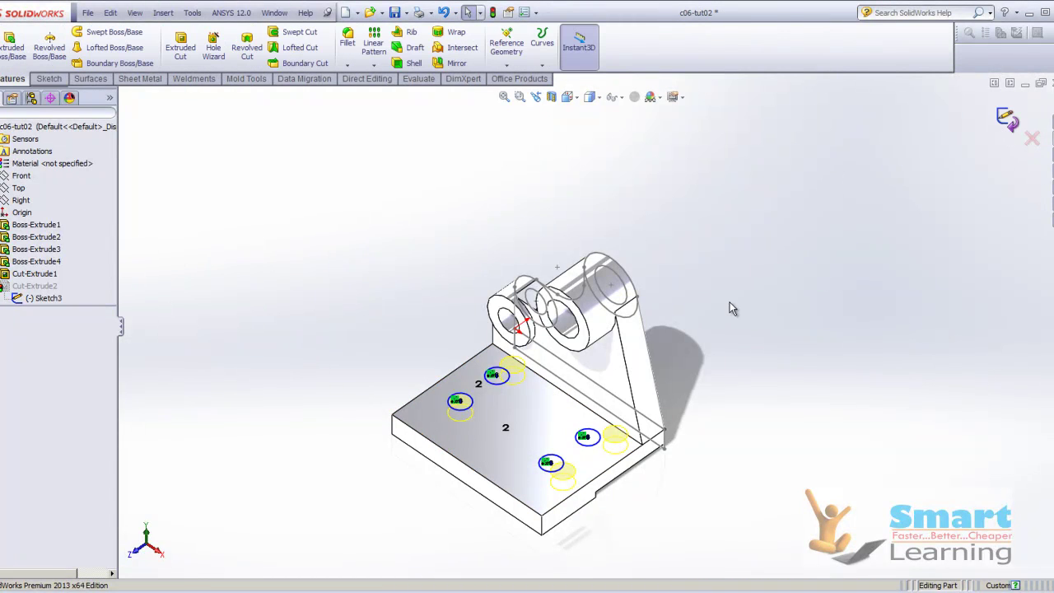
middle_drag(721, 322, 699, 434)
scroll(569, 385, down, 4)
scroll(568, 384, up, 3)
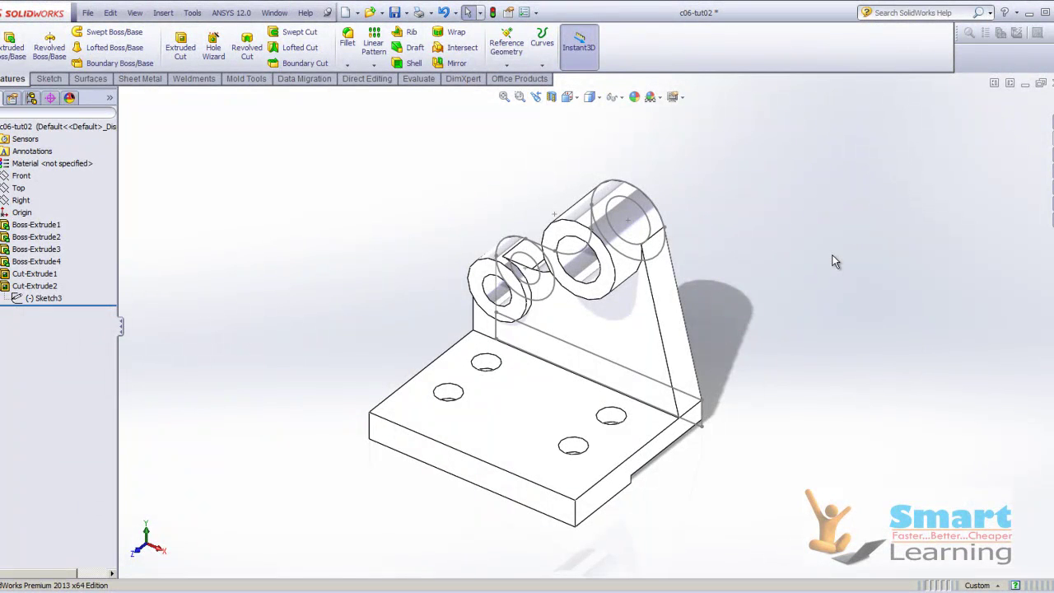
Close the c06-tut02 part and switch to the slide presentation showing the Tutorial 3 drawing.
click(1051, 83)
click(579, 322)
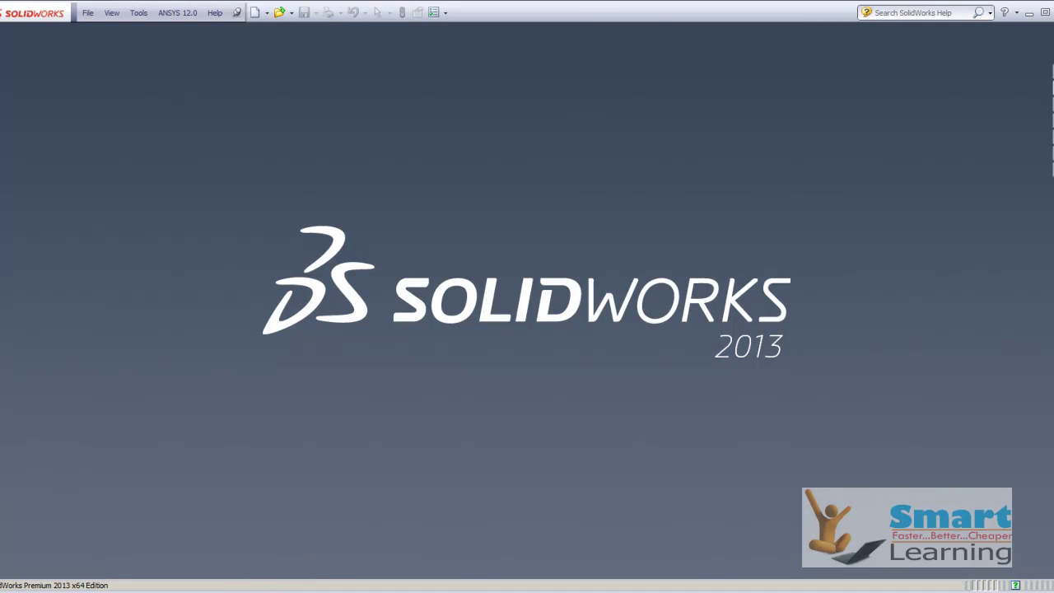
click(247, 576)
click(390, 400)
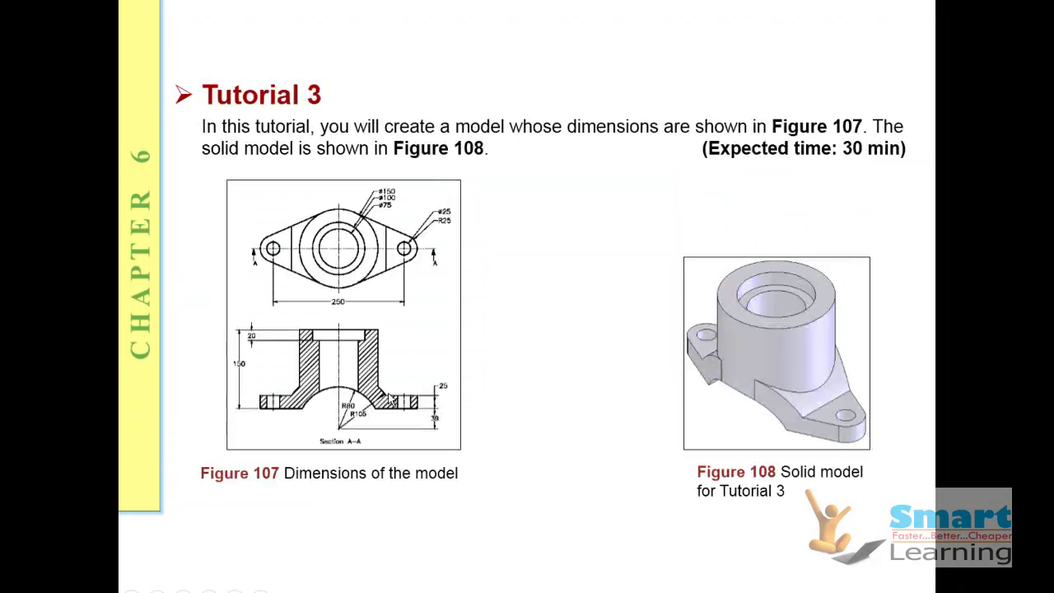